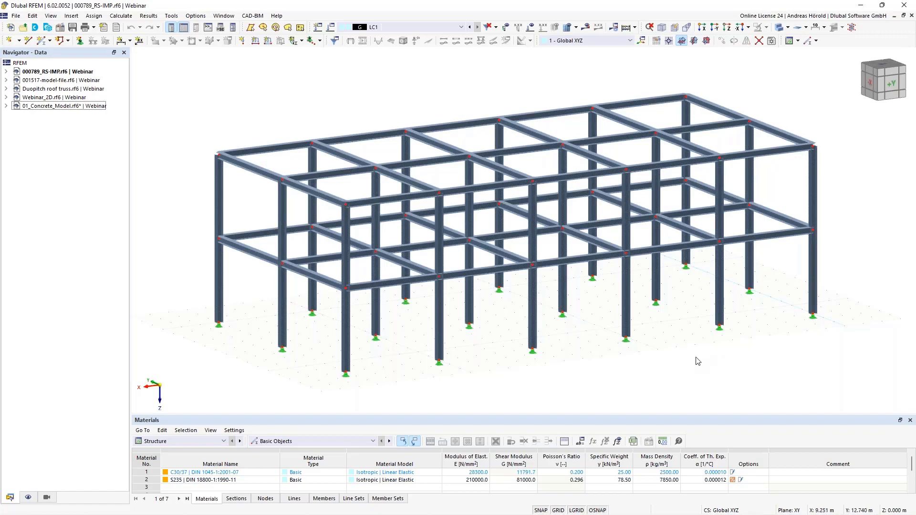
# Step: Color the rendered members by the Section object property
pyautogui.moveTo(691, 364)
pyautogui.keyDown('ctrl'); pyautogui.mouseDown(button='middle')
pyautogui.moveTo(713, 365)
pyautogui.moveTo(680, 362)
pyautogui.mouseUp(button='middle'); pyautogui.keyUp('ctrl')
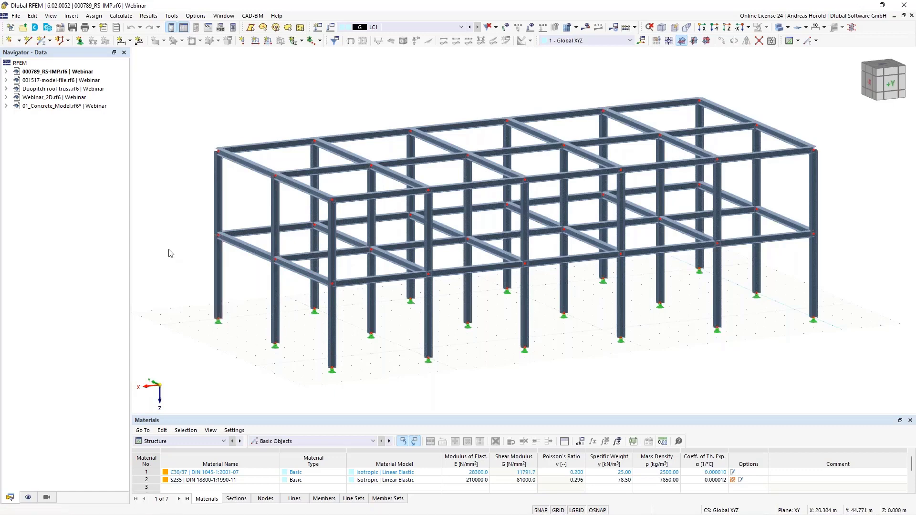
pyautogui.click(5, 71)
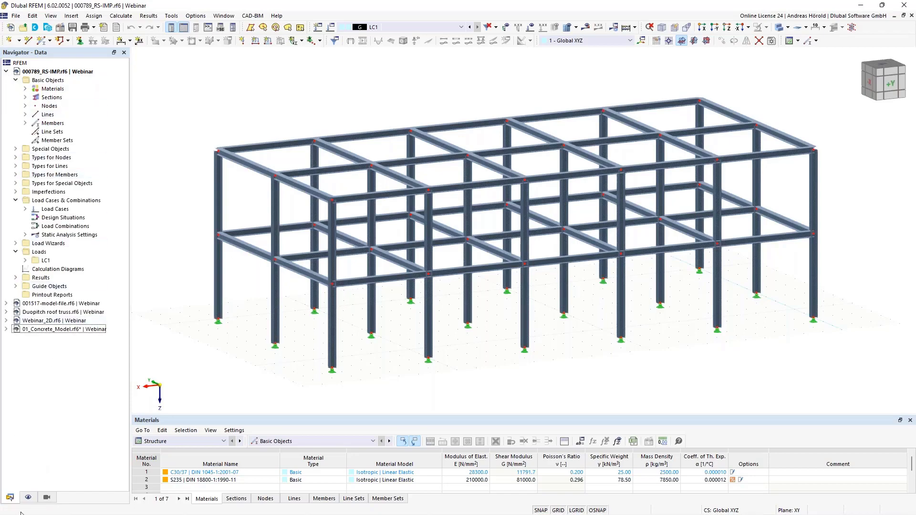
pyautogui.click(28, 497)
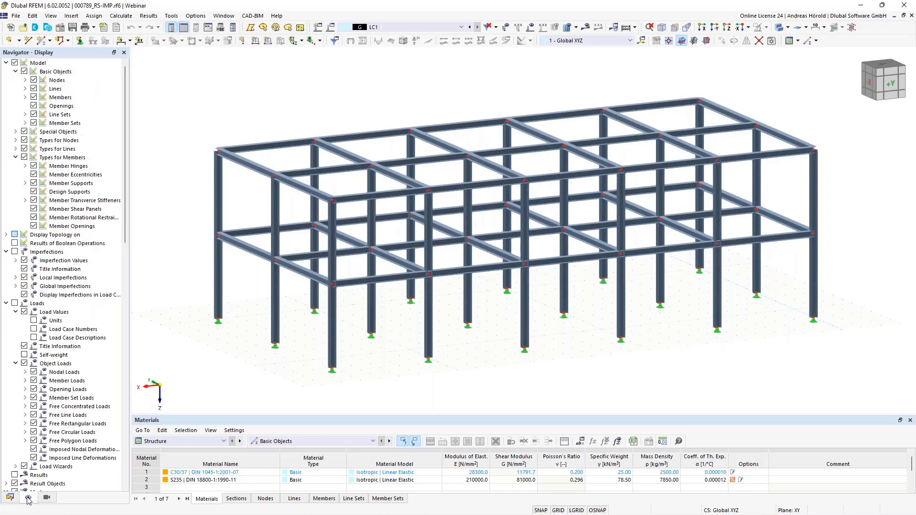
pyautogui.scroll(-5, 72, 373)
pyautogui.scroll(-15, 71, 373)
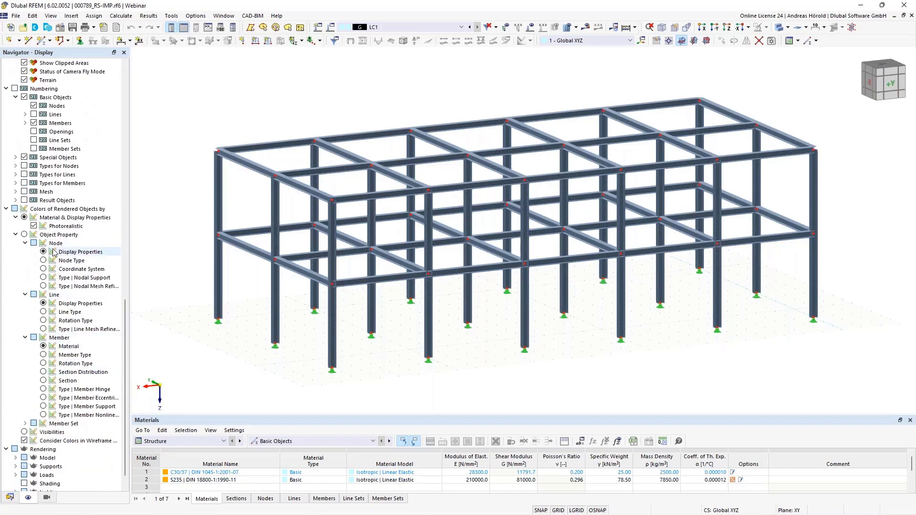
pyautogui.click(43, 356)
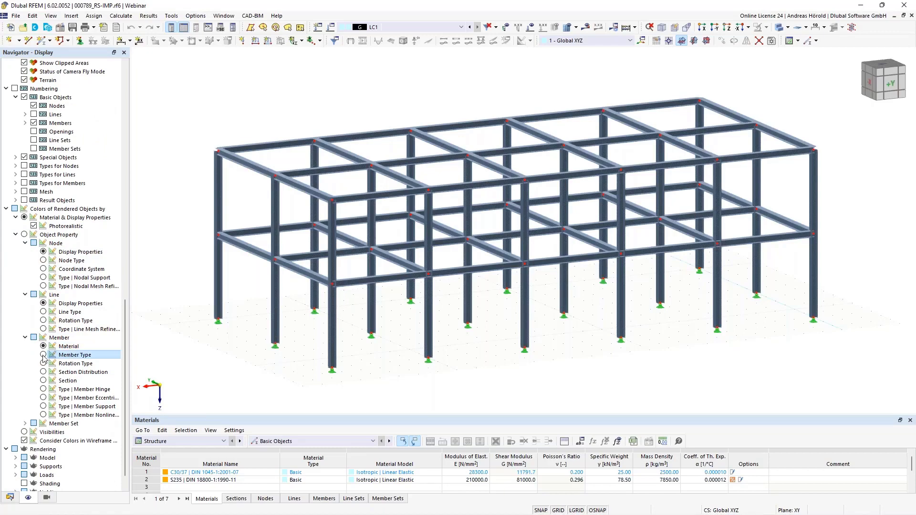
pyautogui.click(44, 380)
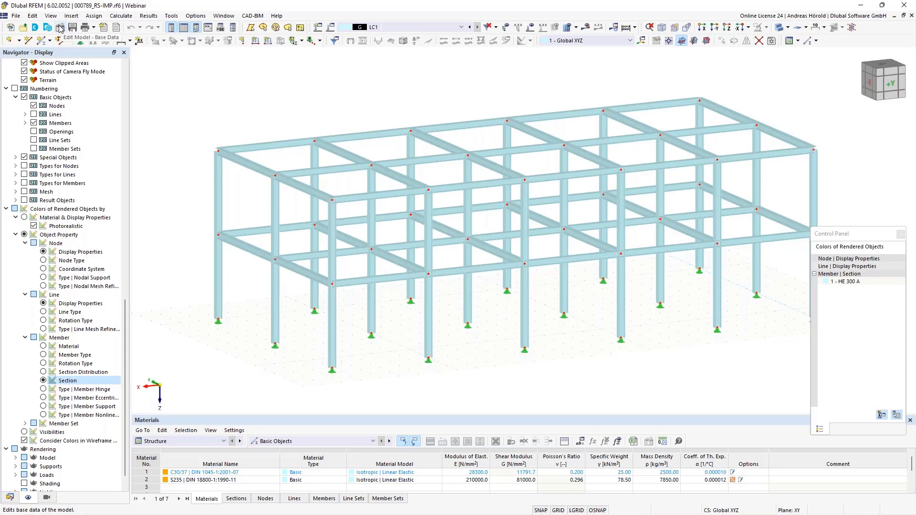
# Step: Activate the Member Representatives option in the model's base data settings
pyautogui.click(60, 28)
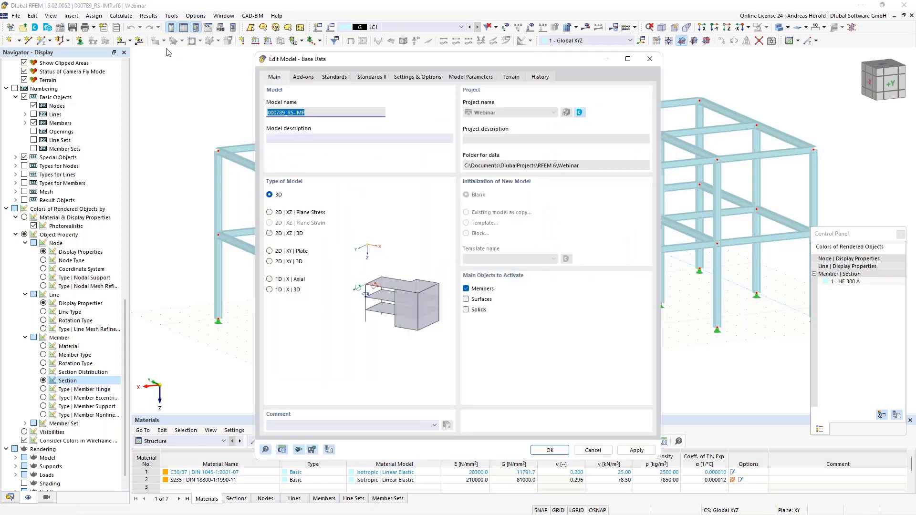
pyautogui.click(423, 78)
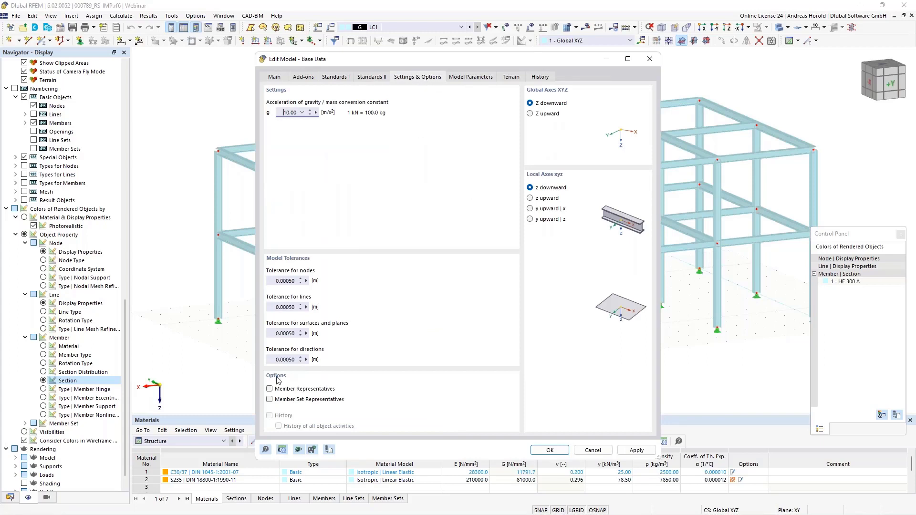
pyautogui.click(270, 389)
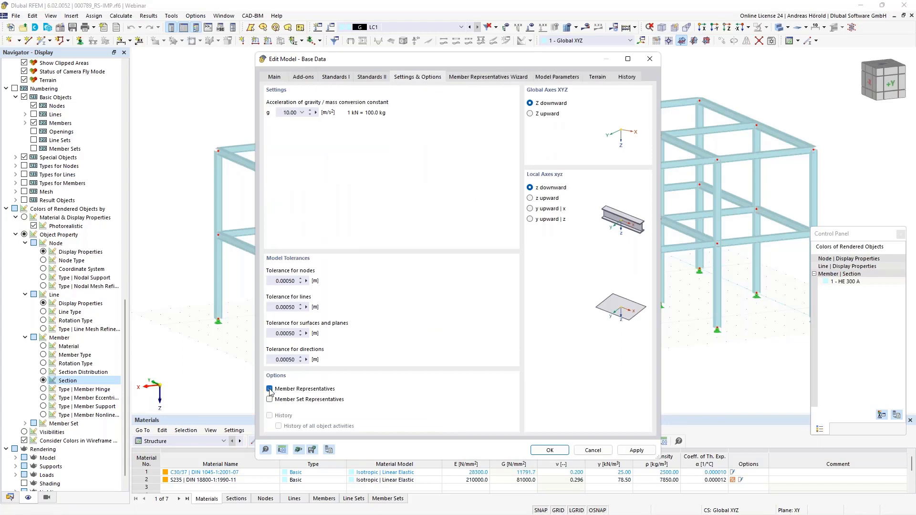
pyautogui.click(550, 450)
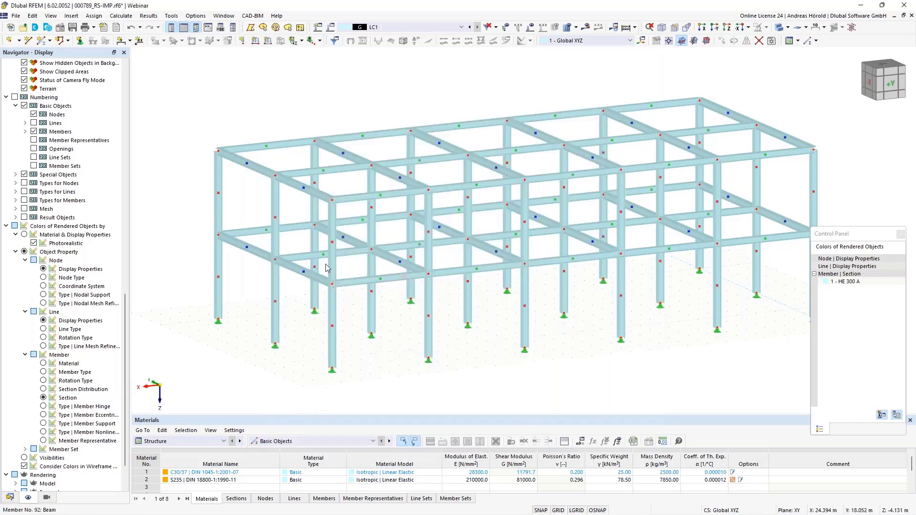
# Step: Examine the representatives of the transverse beams, longitudinal beams and columns, and color the rendered members by Member Representative
pyautogui.click(303, 191)
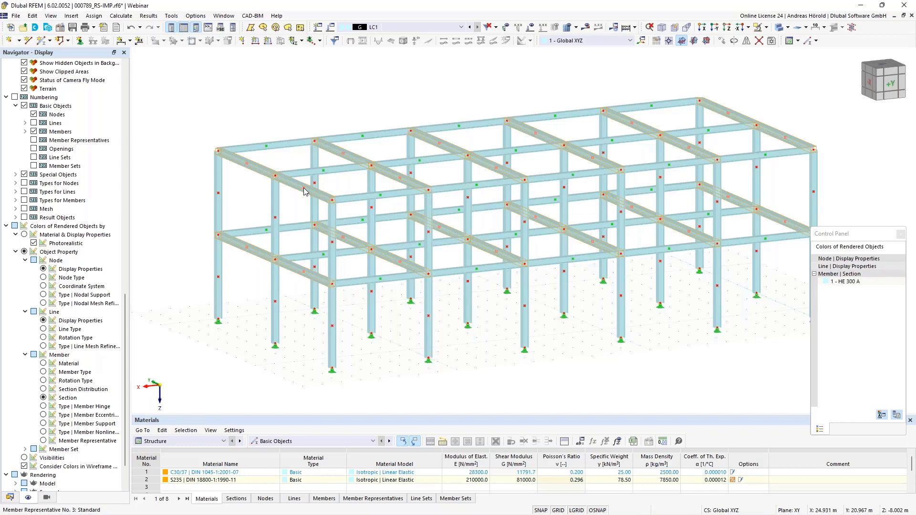
pyautogui.moveTo(303, 191)
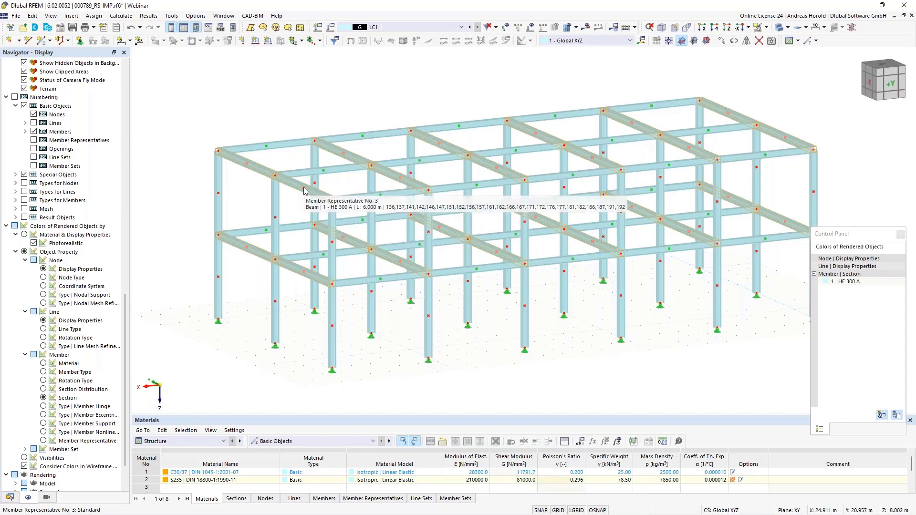
pyautogui.click(323, 173)
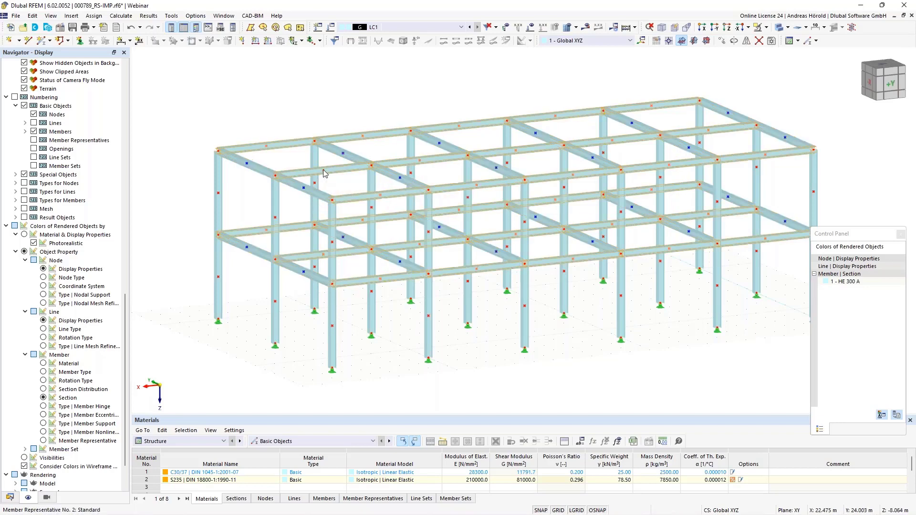
pyautogui.click(333, 329)
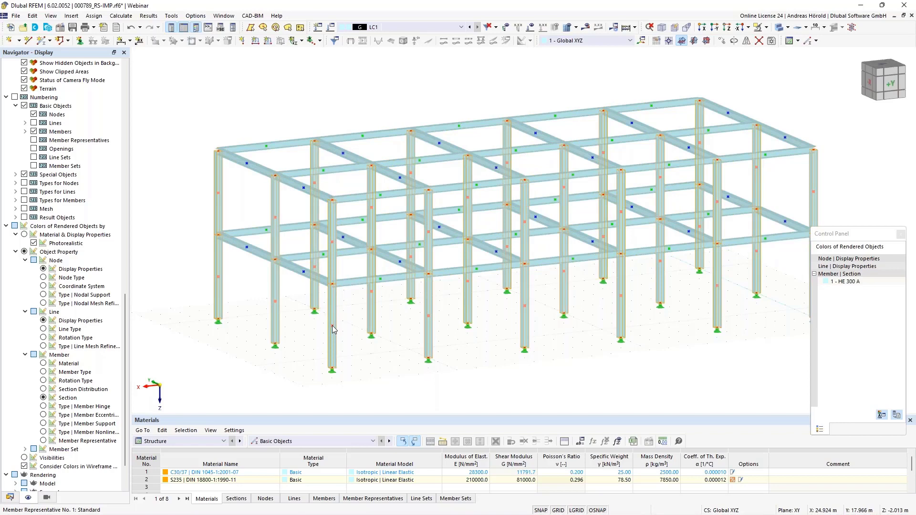
pyautogui.click(44, 441)
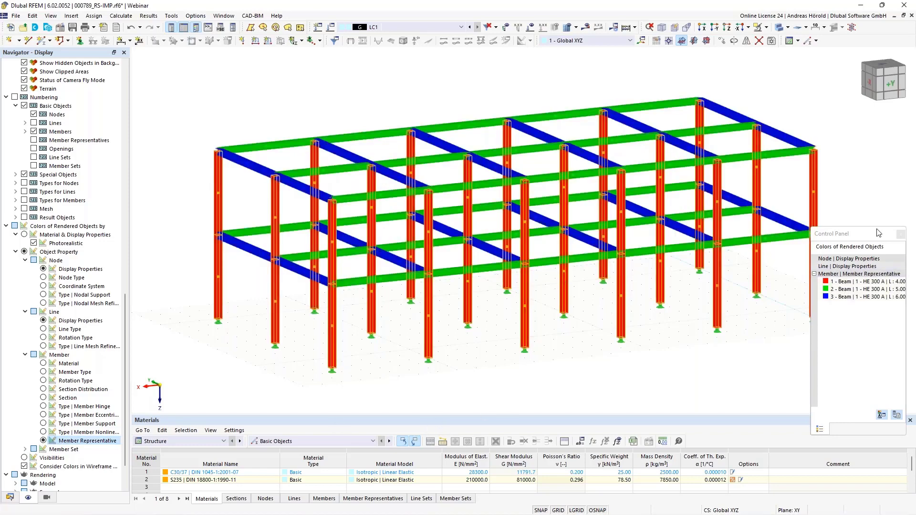
pyautogui.moveTo(864, 238); pyautogui.dragTo(812, 210)
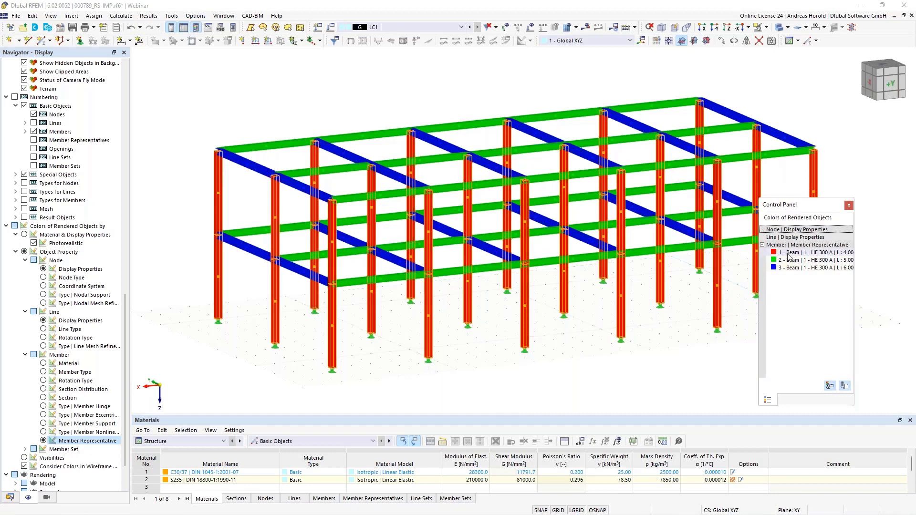
# Step: Rename the columns' member representative as Column HE 300 A and widen the color legend
pyautogui.doubleClick(332, 330)
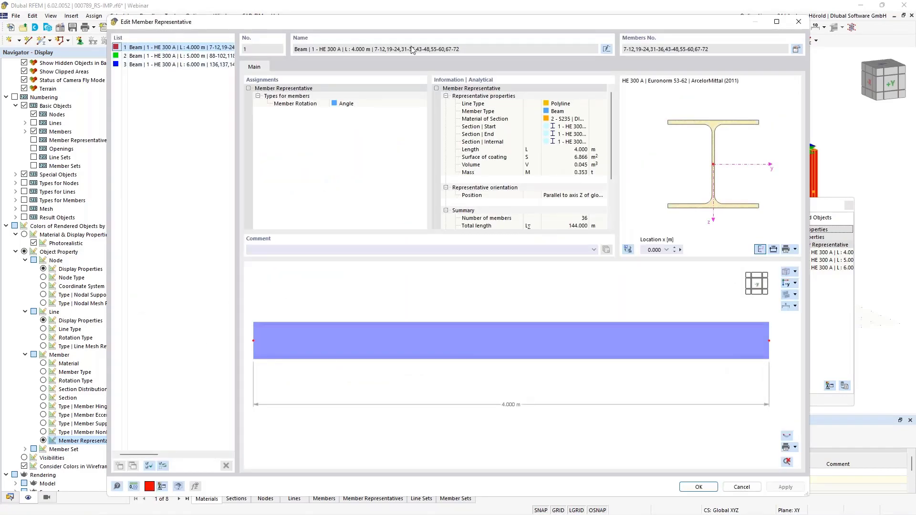
pyautogui.click(605, 49)
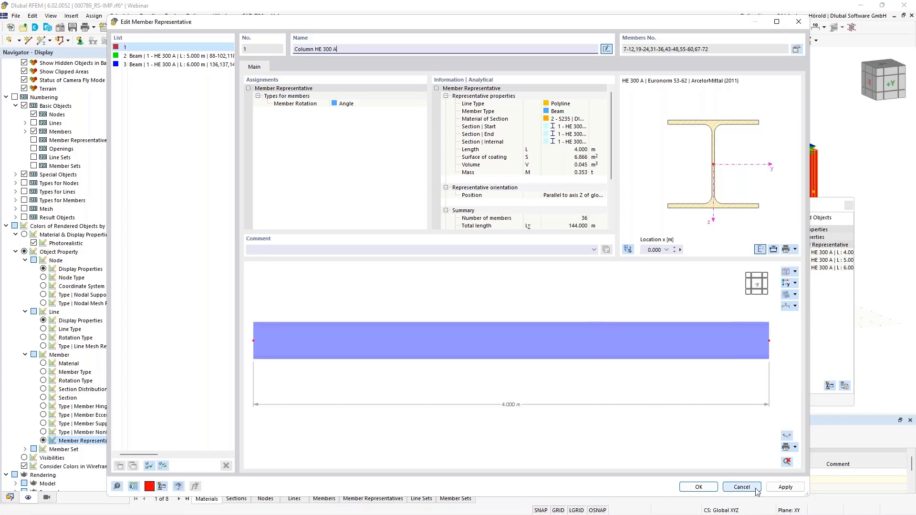
pyautogui.click(705, 487)
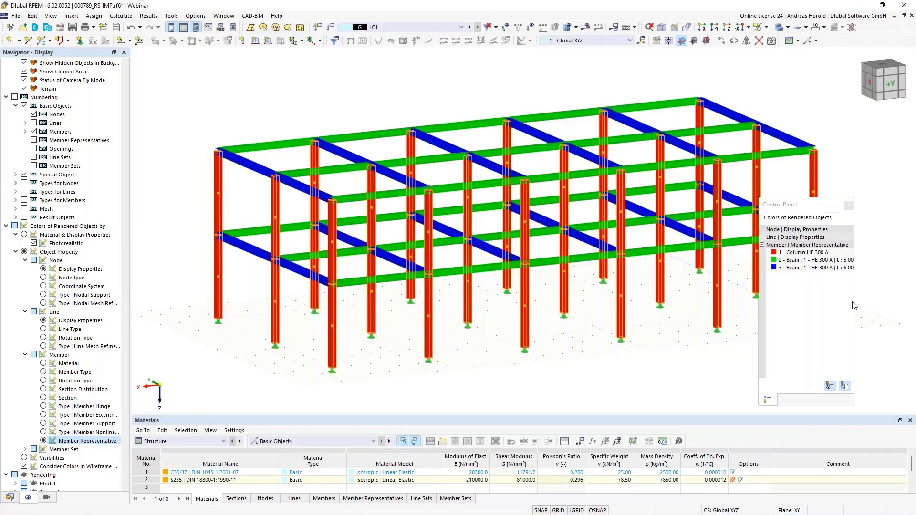
pyautogui.moveTo(854, 306); pyautogui.dragTo(885, 305)
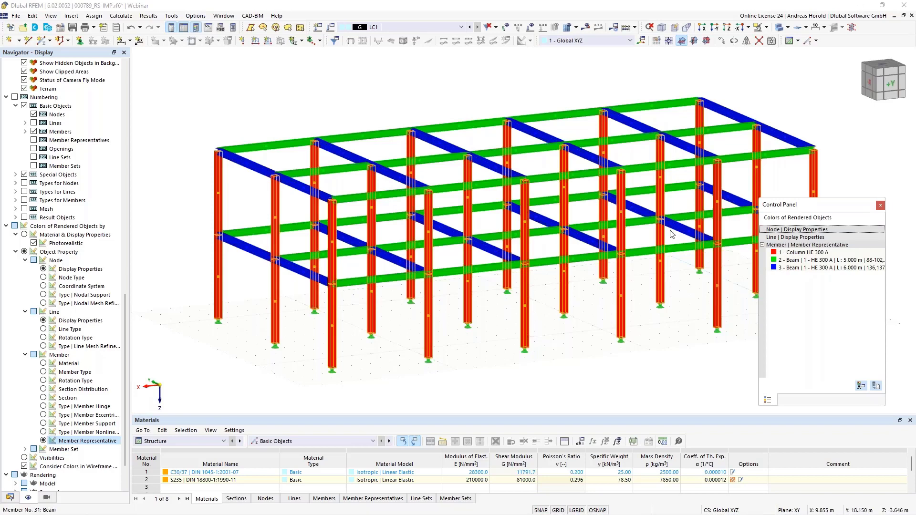
# Step: Move the complete end frame on the positive X side by 1 m in the global X direction
pyautogui.moveTo(561, 315); pyautogui.dragTo(551, 299, button='middle')
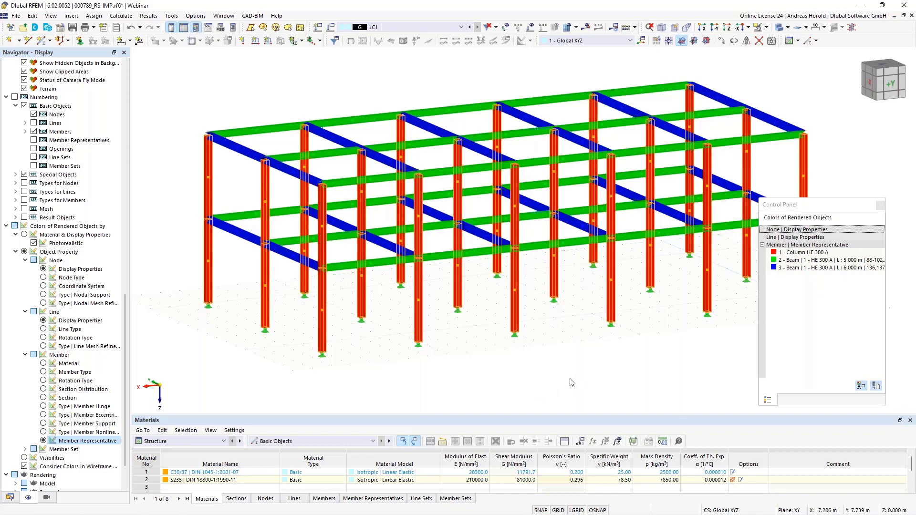
pyautogui.keyDown('ctrl'); pyautogui.moveTo(572, 382); pyautogui.dragTo(369, 243, button='middle'); pyautogui.keyUp('ctrl')
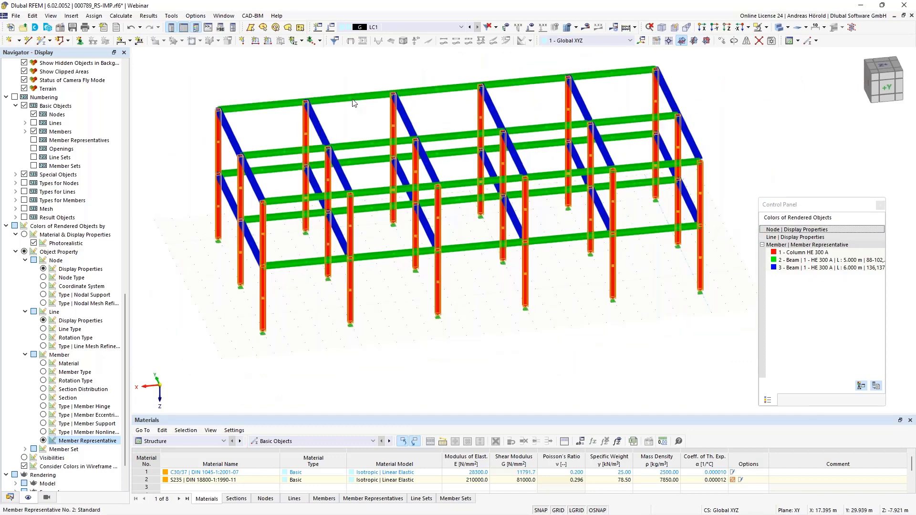
pyautogui.moveTo(175, 374); pyautogui.dragTo(284, 91)
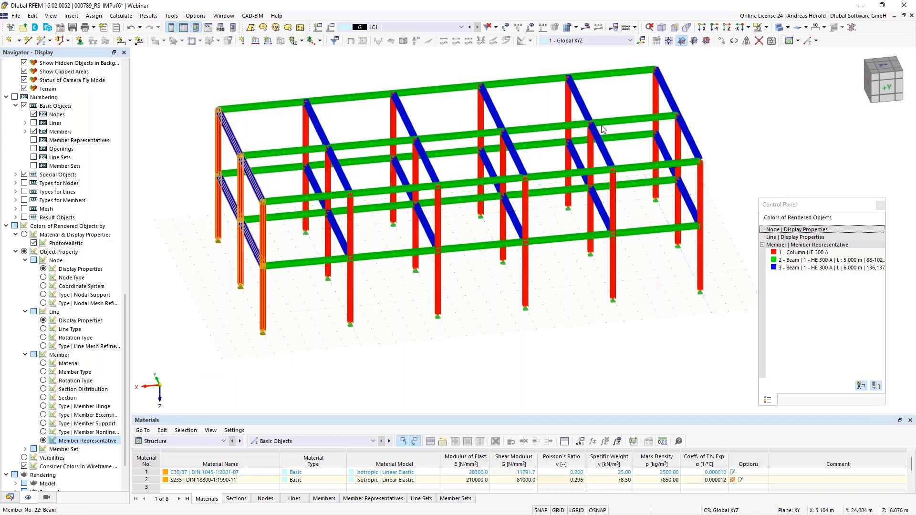
pyautogui.click(722, 41)
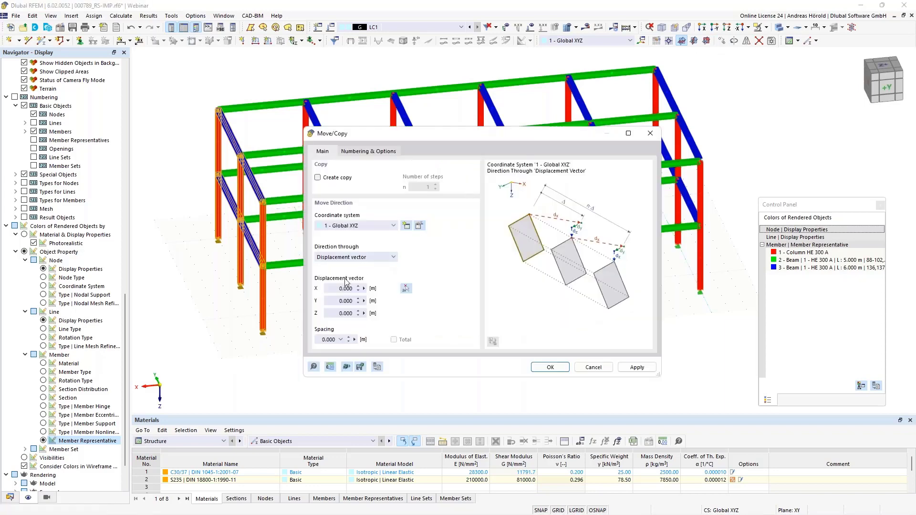
pyautogui.click(329, 290)
pyautogui.write('1')
pyautogui.click(550, 367)
pyautogui.keyDown('ctrl'); pyautogui.moveTo(425, 378); pyautogui.dragTo(496, 378, button='middle'); pyautogui.keyUp('ctrl')
pyautogui.scroll(3, 296, 190)
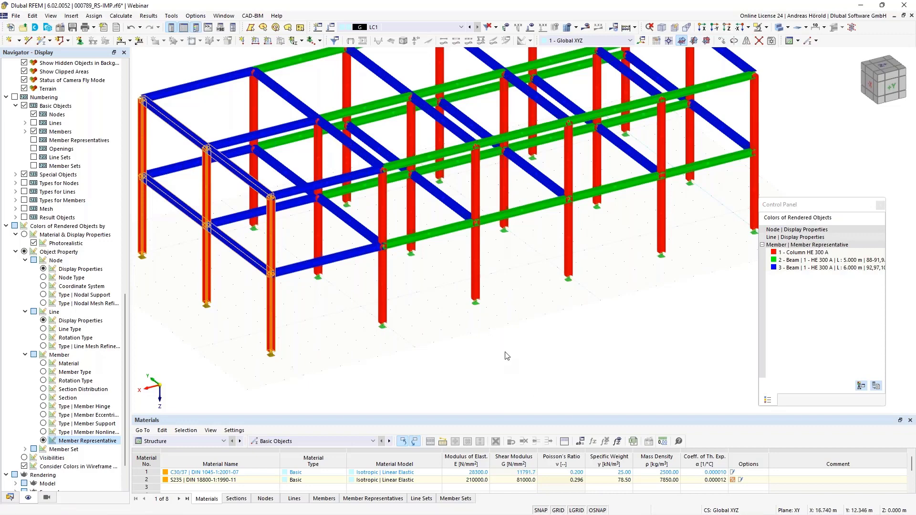
pyautogui.scroll(-2, 508, 355)
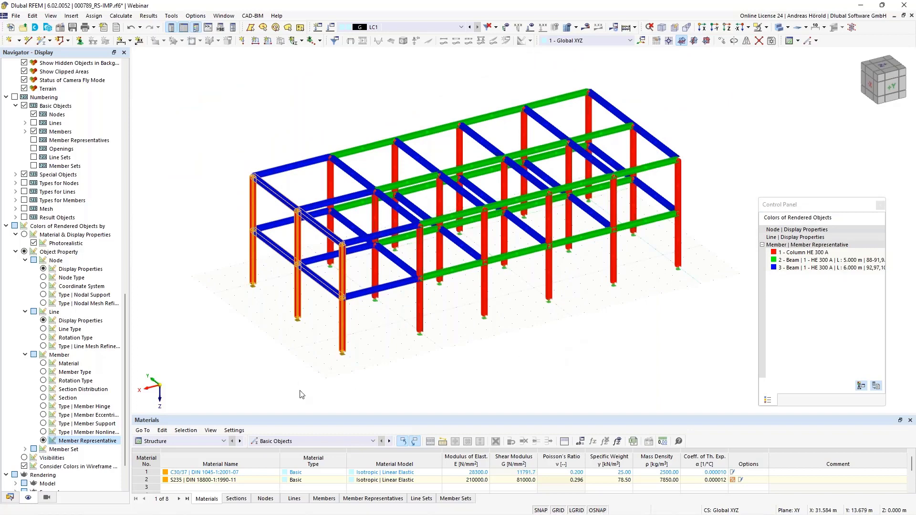
pyautogui.click(292, 372)
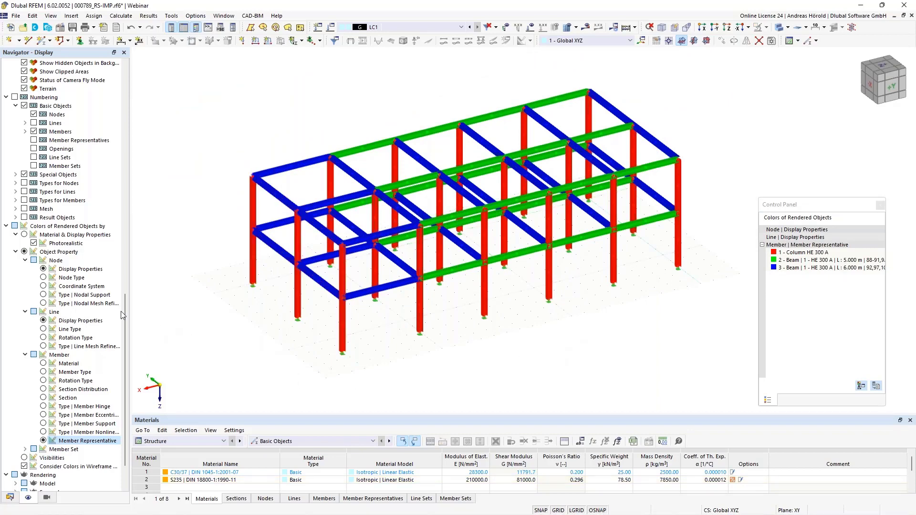
# Step: Color the rendered members by Material and turn off the display of member representatives
pyautogui.click(44, 364)
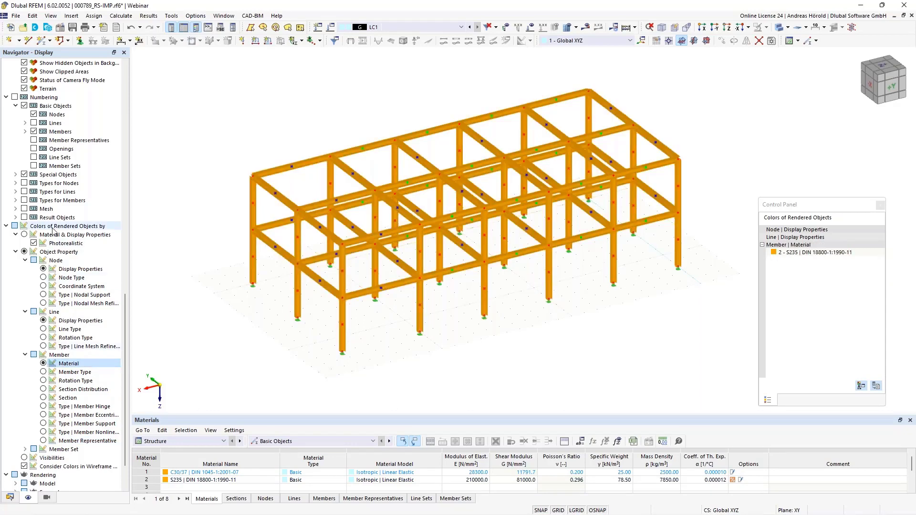
pyautogui.scroll(-15, 54, 217)
pyautogui.scroll(1, 53, 217)
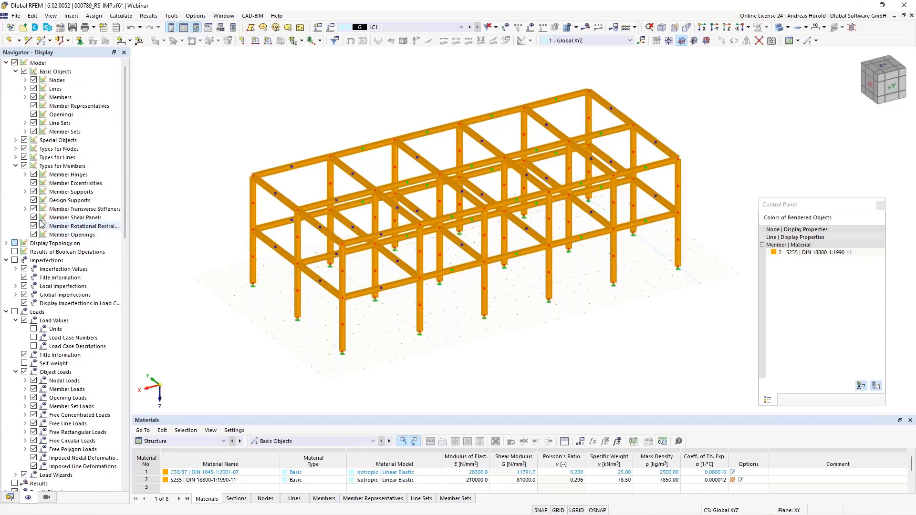
pyautogui.click(34, 106)
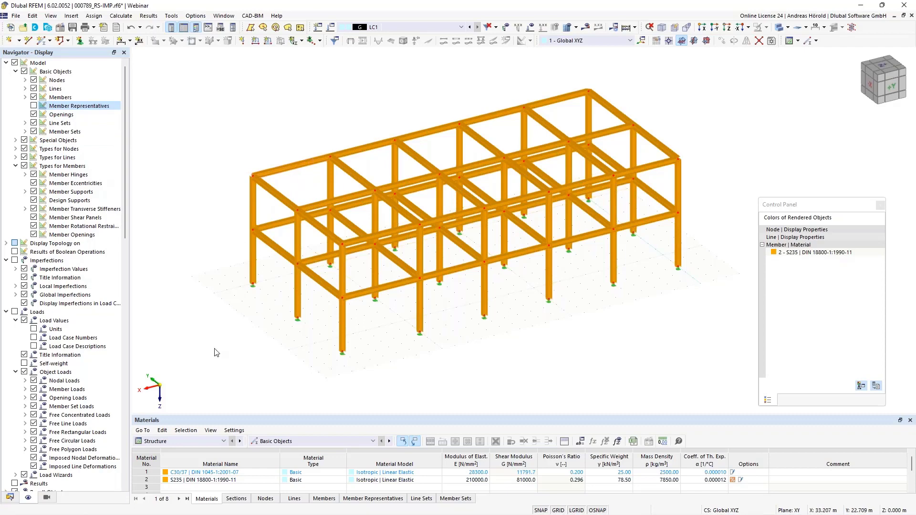
pyautogui.scroll(3, 219, 352)
pyautogui.moveTo(203, 357)
pyautogui.mouseDown(button='middle')
pyautogui.moveTo(213, 385)
pyautogui.moveTo(199, 360)
pyautogui.mouseUp(button='middle')
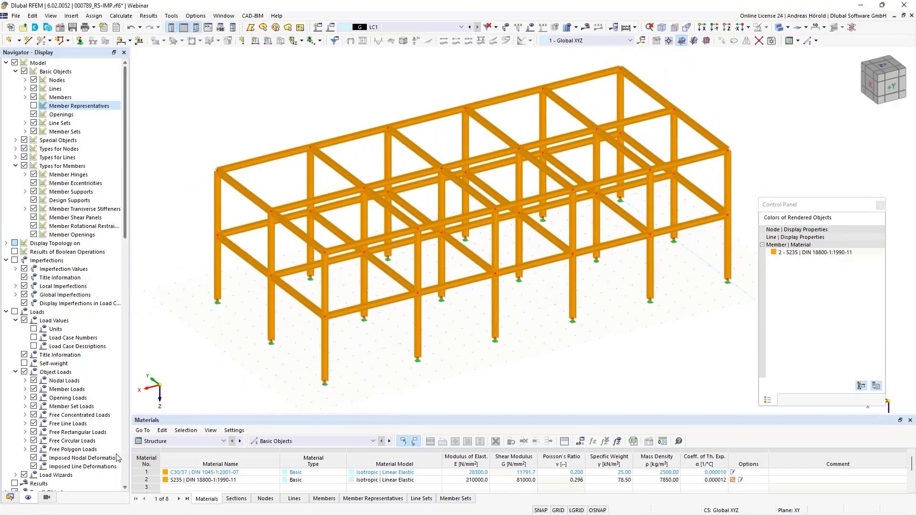
# Step: Create a new object selection under the guide objects and include Members as its object type
pyautogui.click(9, 497)
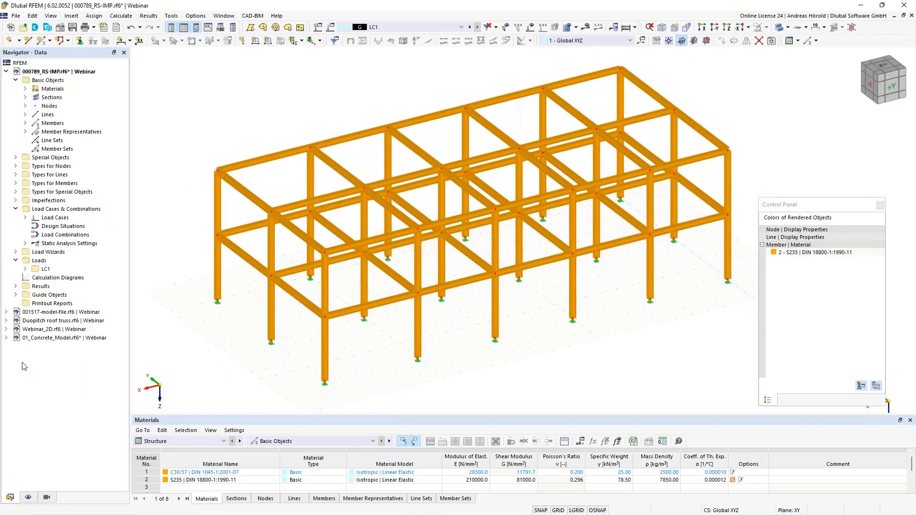
pyautogui.click(16, 295)
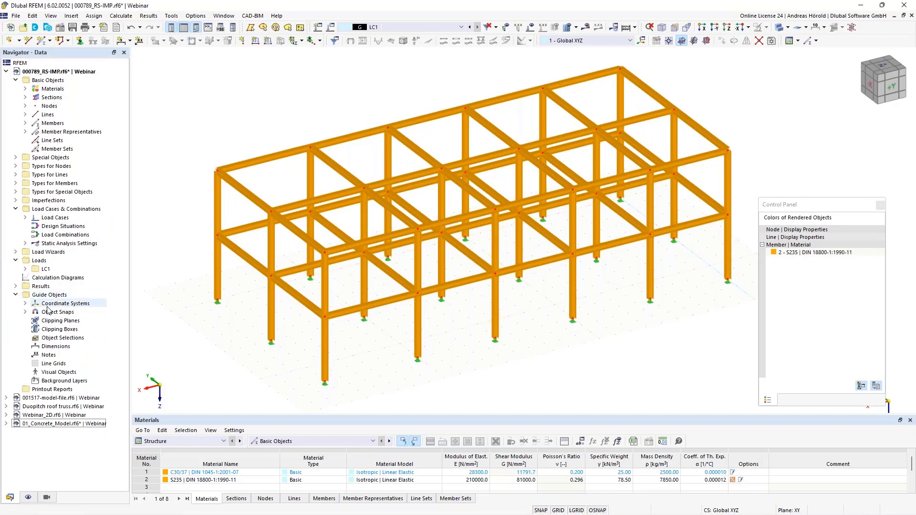
pyautogui.rightClick(59, 339)
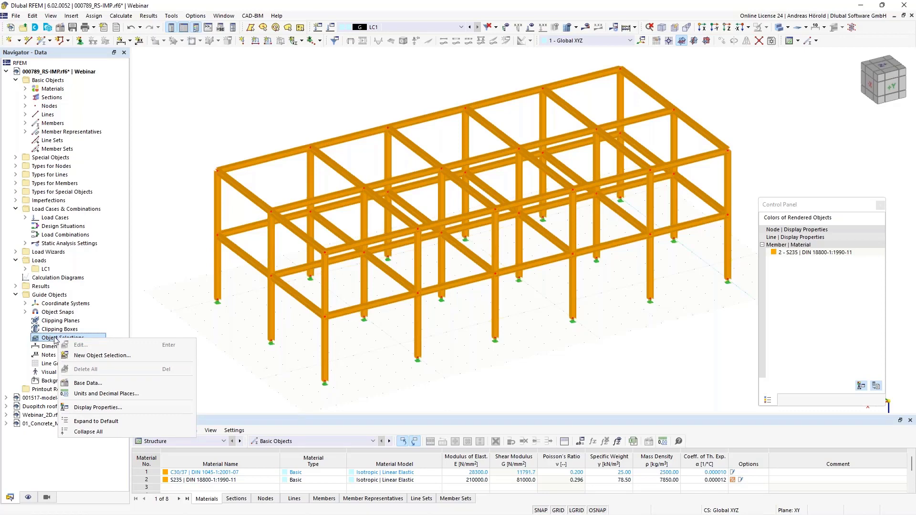
pyautogui.click(112, 356)
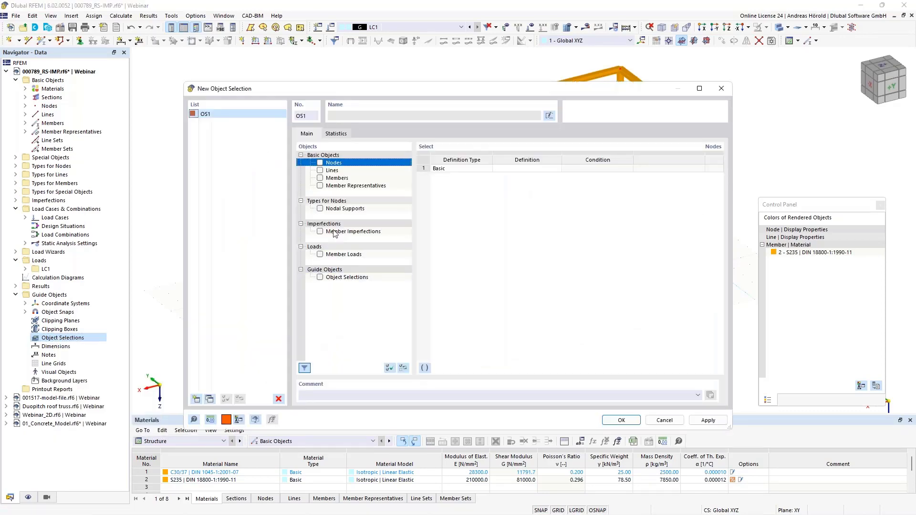
pyautogui.click(320, 178)
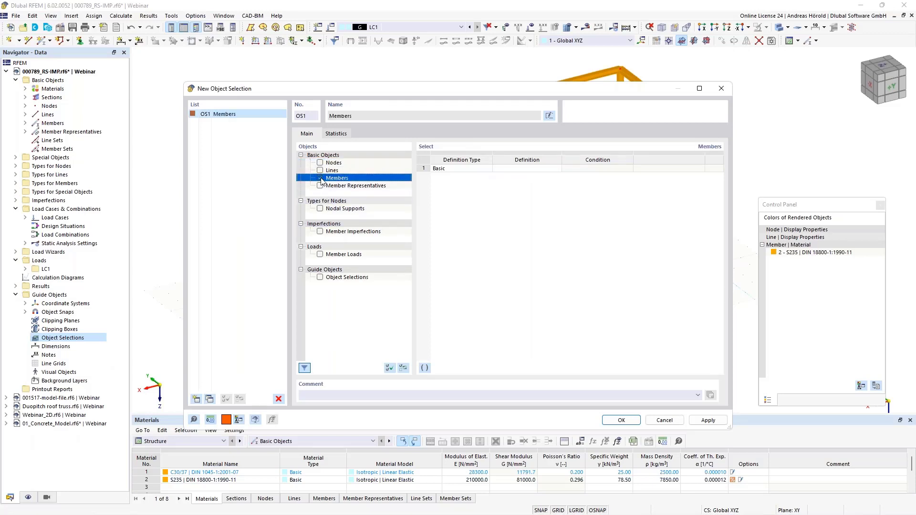
# Step: Define the selection criterion as Parallel to member and pick member 67, the front corner column, as the reference
pyautogui.click(523, 171)
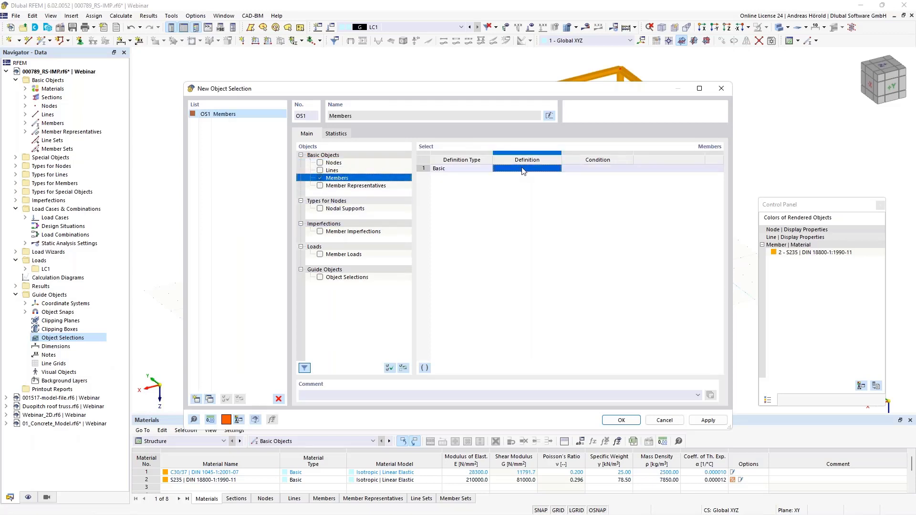
pyautogui.click(534, 168)
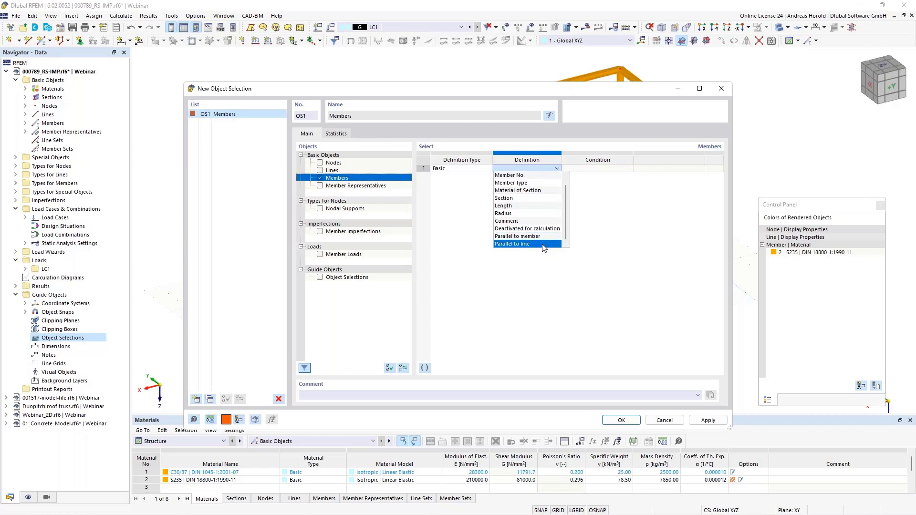
pyautogui.click(534, 237)
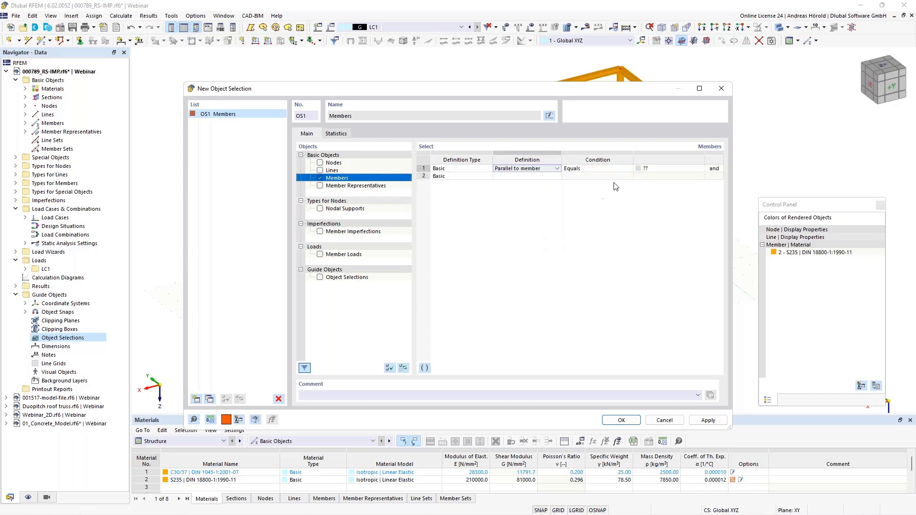
pyautogui.click(670, 170)
pyautogui.click(670, 171)
pyautogui.click(700, 169)
pyautogui.click(325, 350)
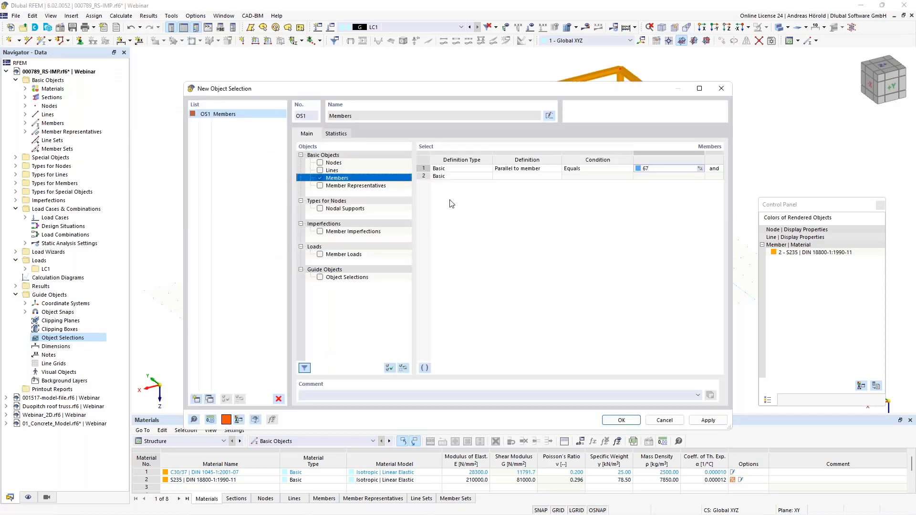
# Step: Name the object selection Column, save it and display its entry under Object Selections
pyautogui.click(365, 116)
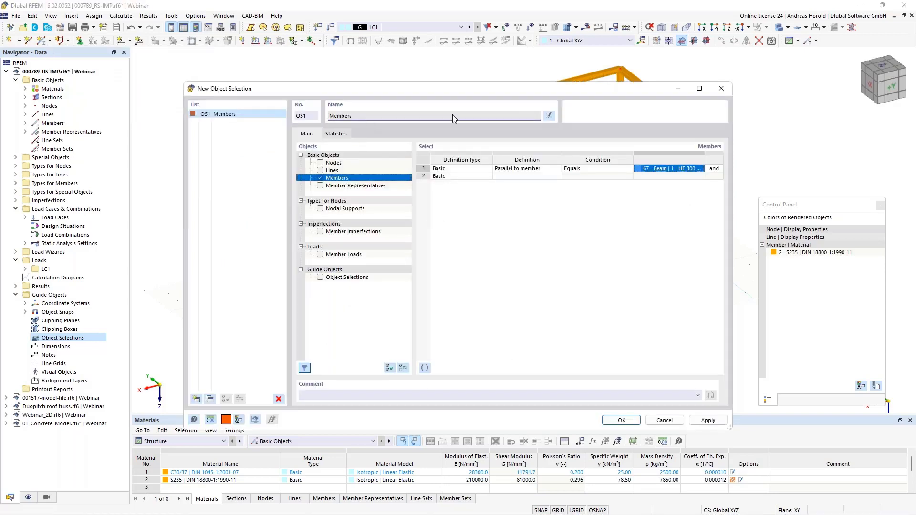
pyautogui.click(549, 116)
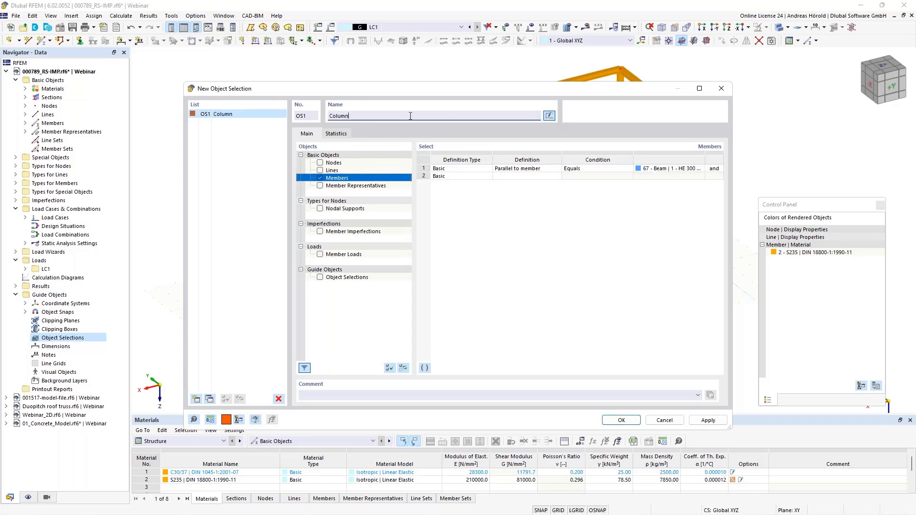
pyautogui.click(618, 420)
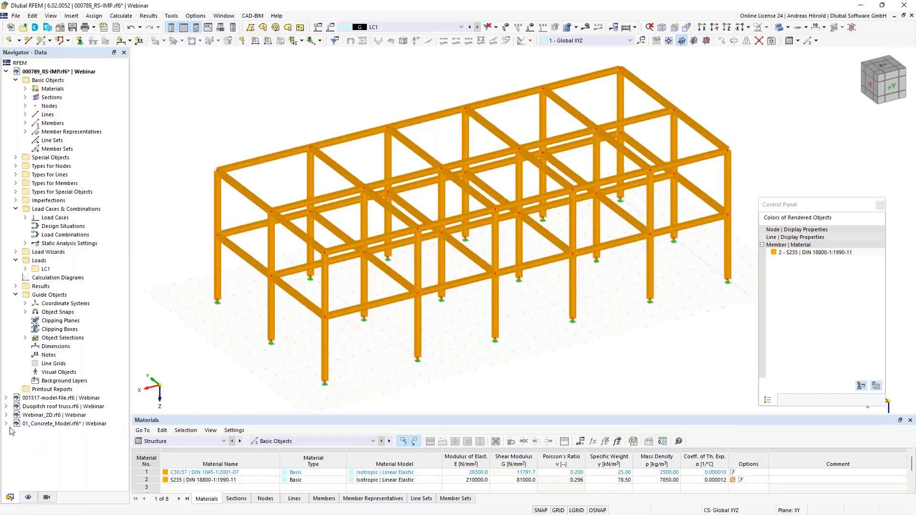
pyautogui.doubleClick(63, 337)
pyautogui.click(63, 346)
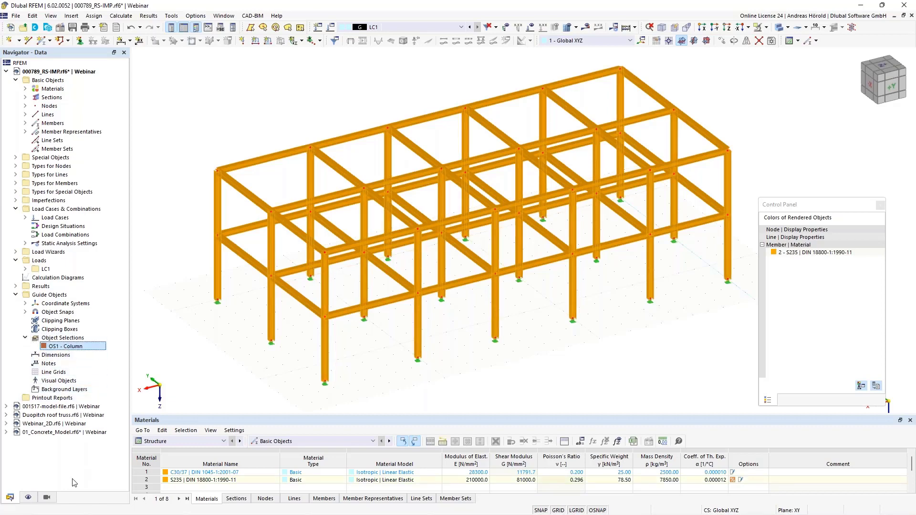
# Step: Activate the visibilities and display only the members of the Column object selection
pyautogui.click(46, 497)
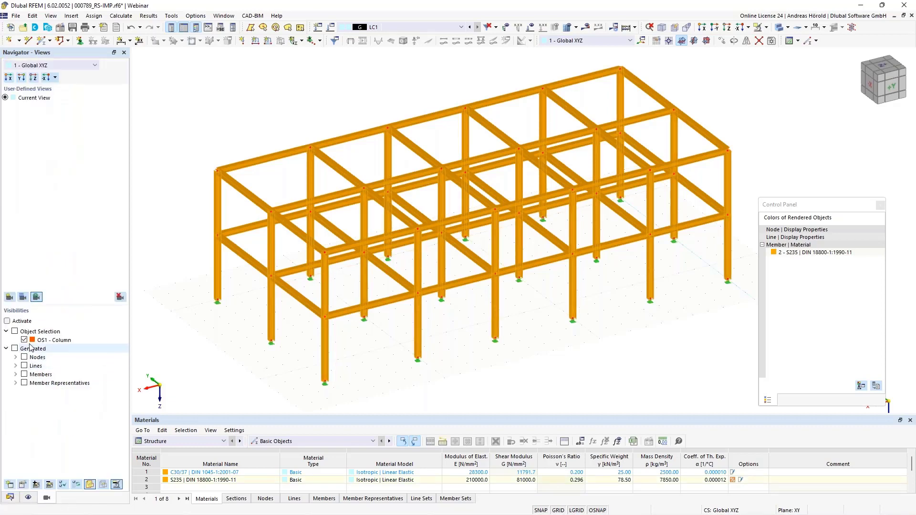
pyautogui.click(8, 321)
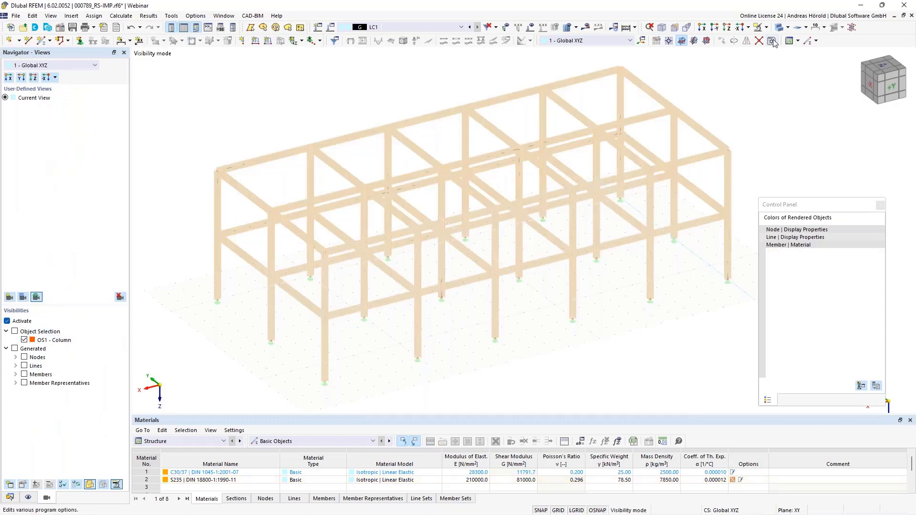
pyautogui.click(15, 331)
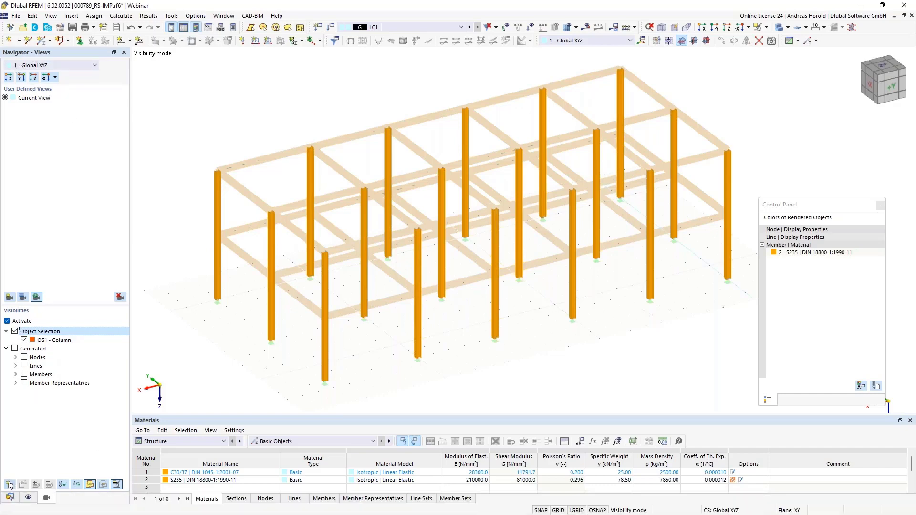
pyautogui.click(10, 497)
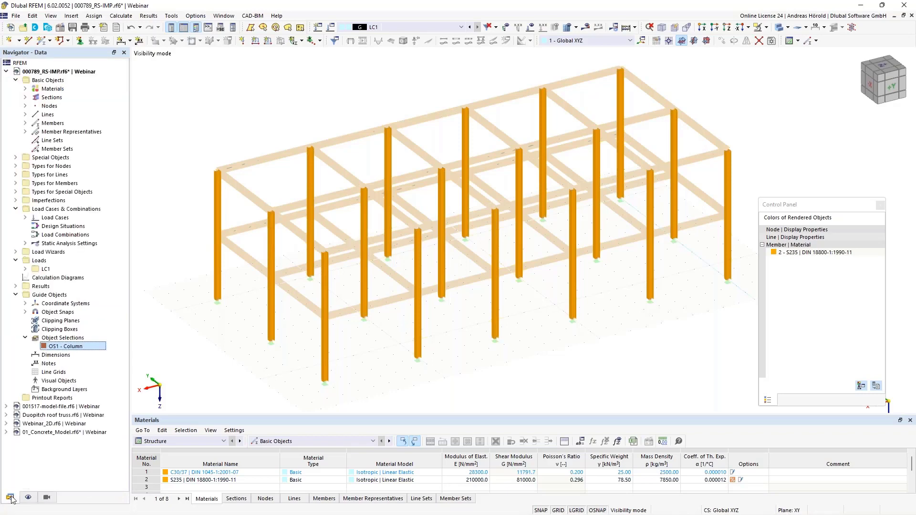
pyautogui.click(62, 337)
pyautogui.rightClick(62, 341)
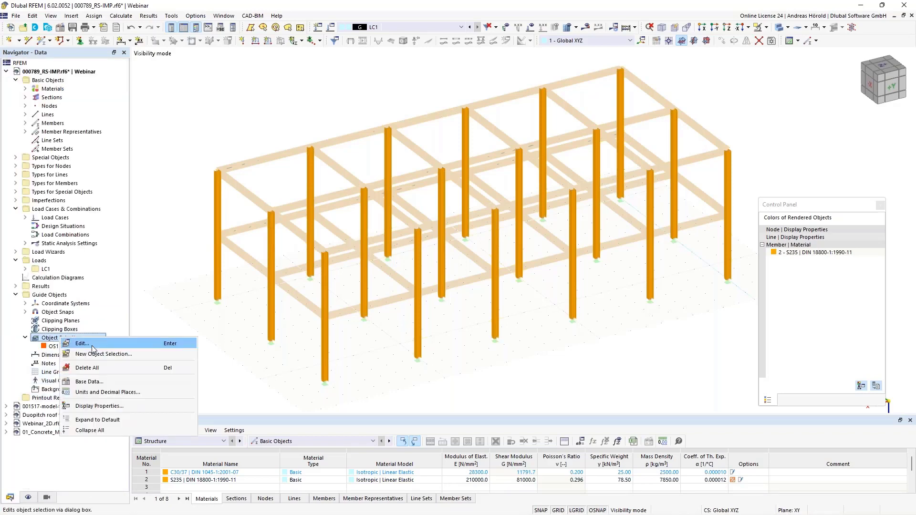
pyautogui.click(228, 367)
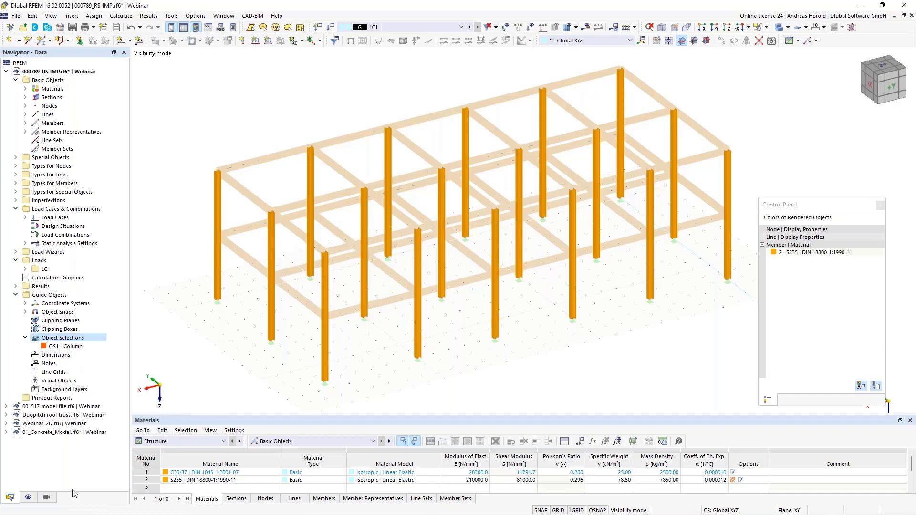
# Step: Deactivate the visibilities to display the complete frame again
pyautogui.click(47, 498)
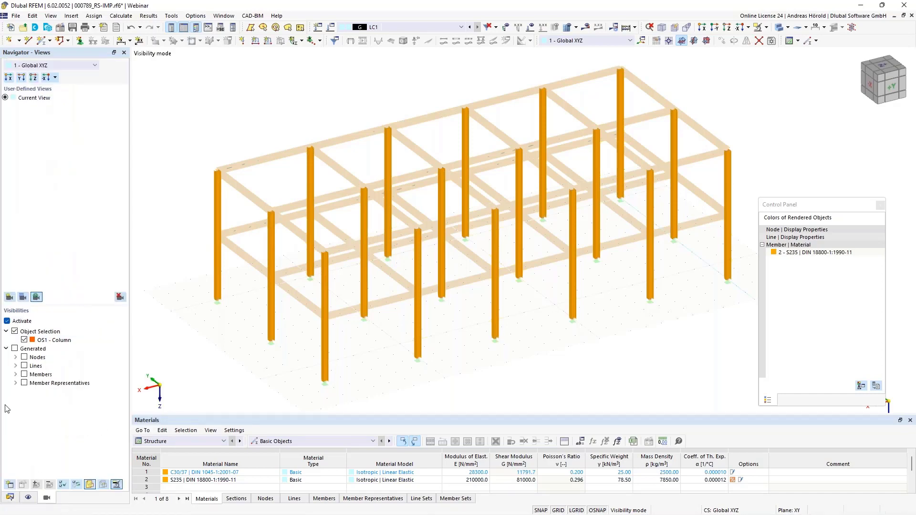
pyautogui.click(7, 321)
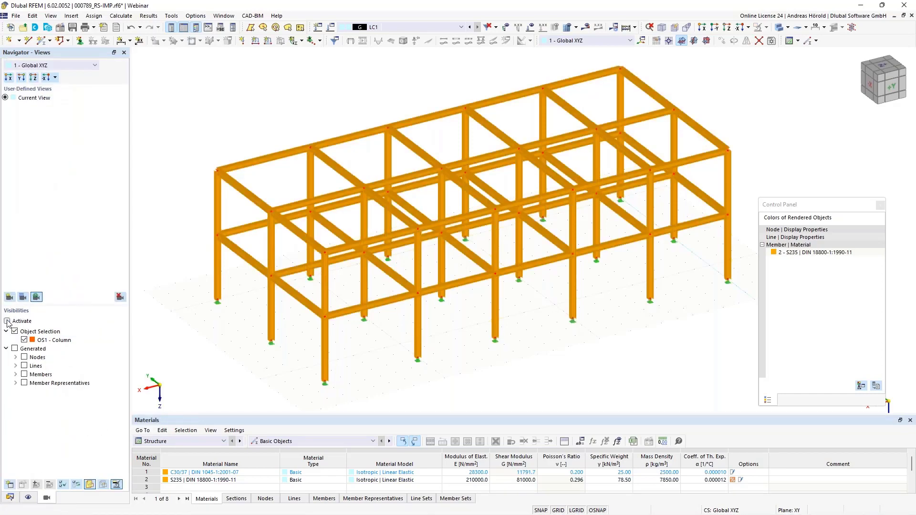
# Step: Create a second object selection for Members with the criterion Parallel to member
pyautogui.click(10, 497)
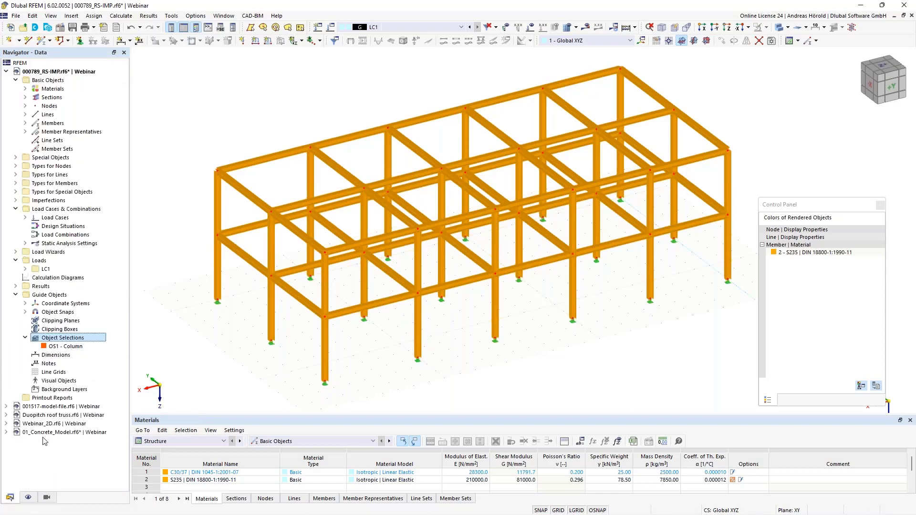
pyautogui.rightClick(71, 339)
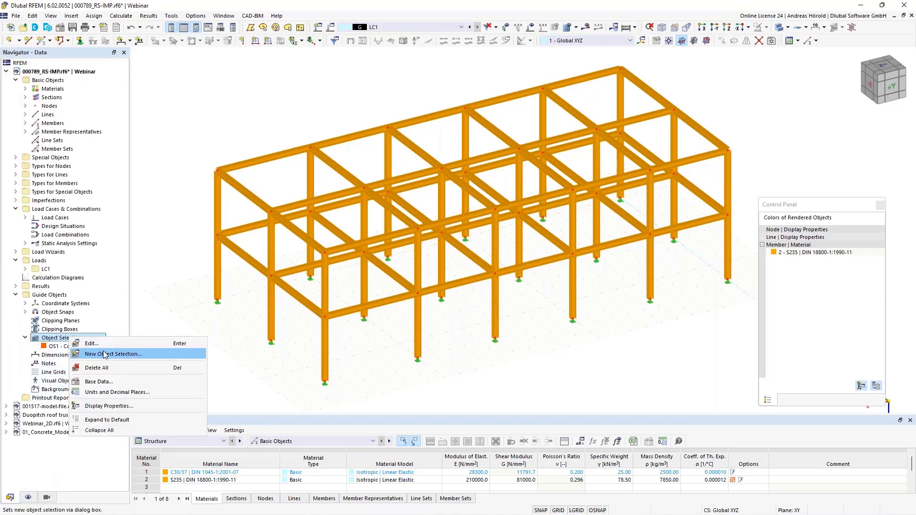
pyautogui.click(96, 354)
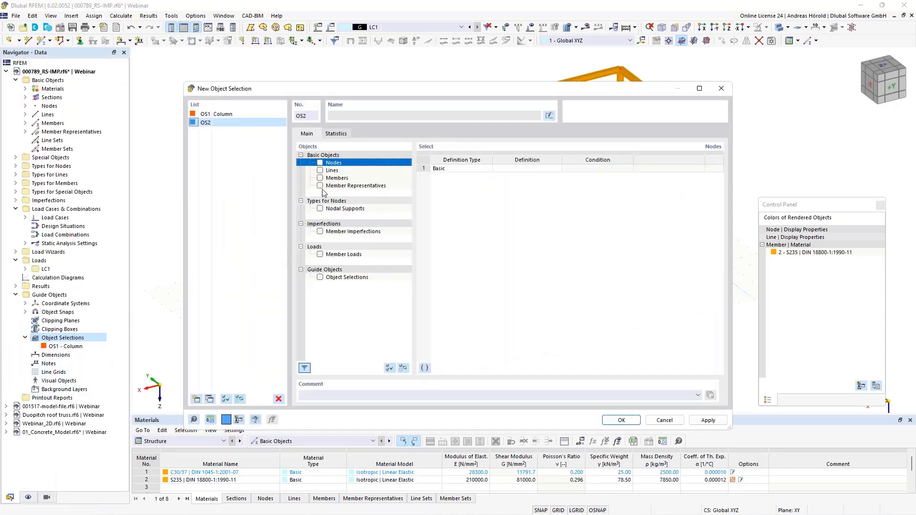
pyautogui.click(320, 178)
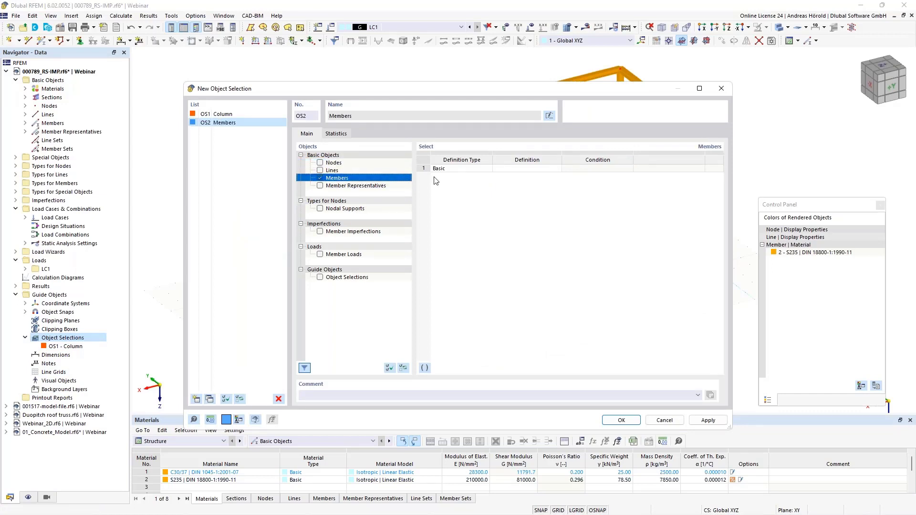
pyautogui.click(550, 170)
pyautogui.click(550, 172)
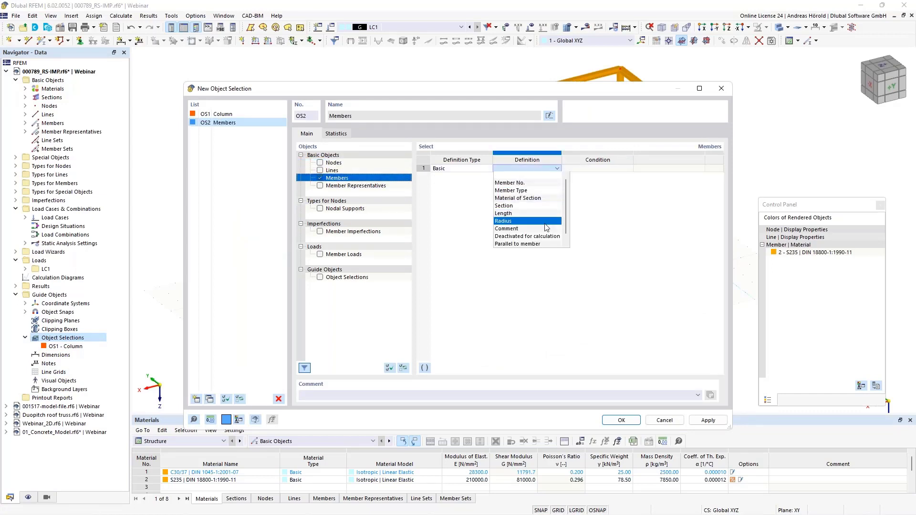
pyautogui.click(544, 243)
# Step: Pick longitudinal beam 122 in the model as the reference member and name the object selection Longitudinal beam
pyautogui.click(658, 168)
pyautogui.click(693, 168)
pyautogui.click(700, 169)
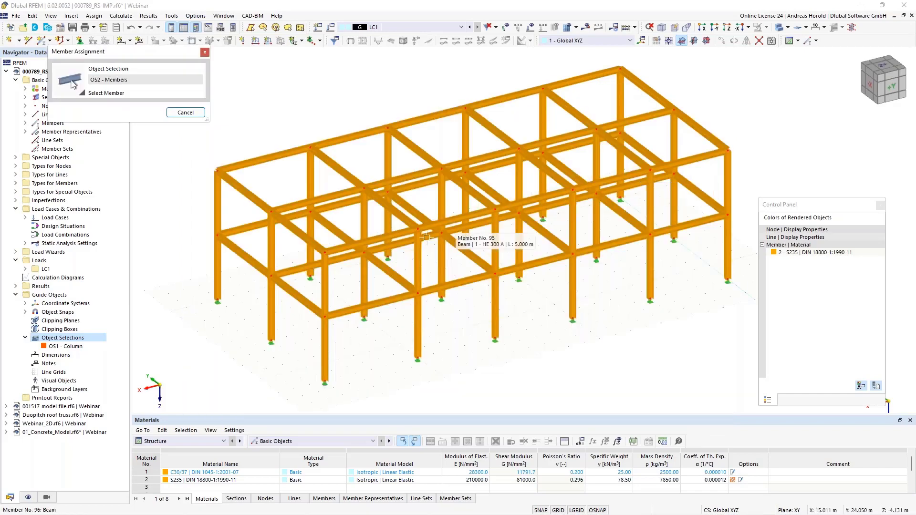
pyautogui.click(350, 249)
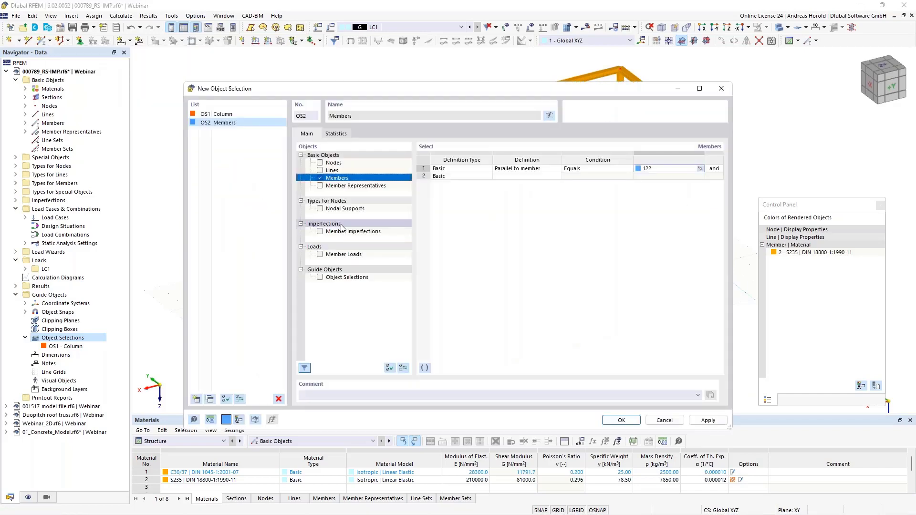
pyautogui.click(550, 115)
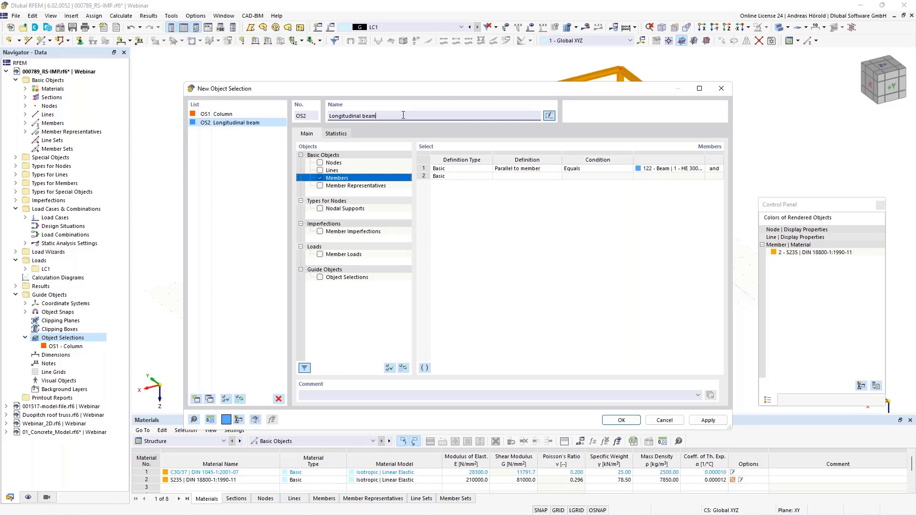
# Step: Add a third object selection for Members with the criterion Parallel to member, using transverse beam 191 as the reference
pyautogui.click(196, 400)
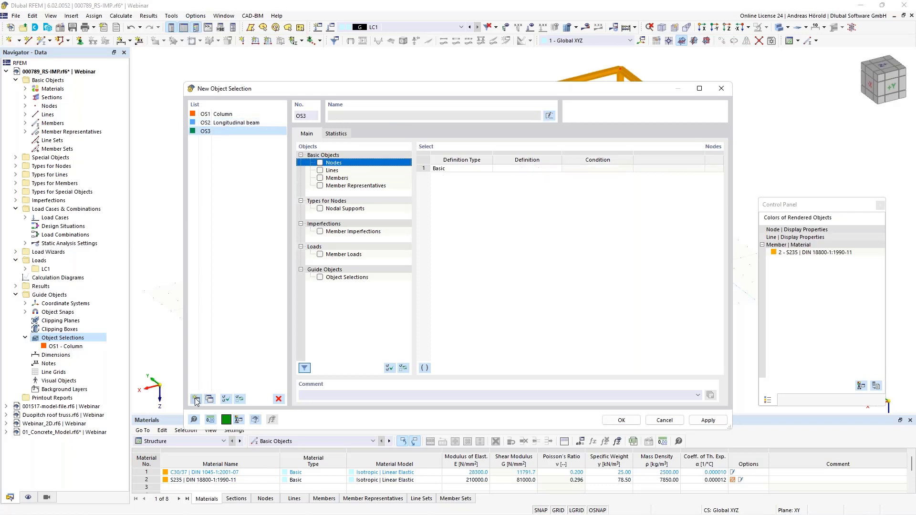
pyautogui.click(319, 178)
pyautogui.click(549, 169)
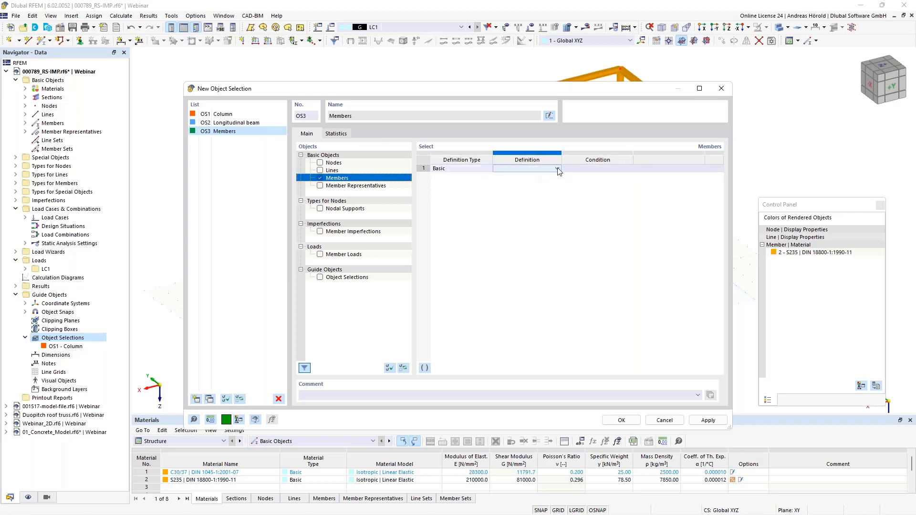
pyautogui.click(557, 168)
pyautogui.click(531, 243)
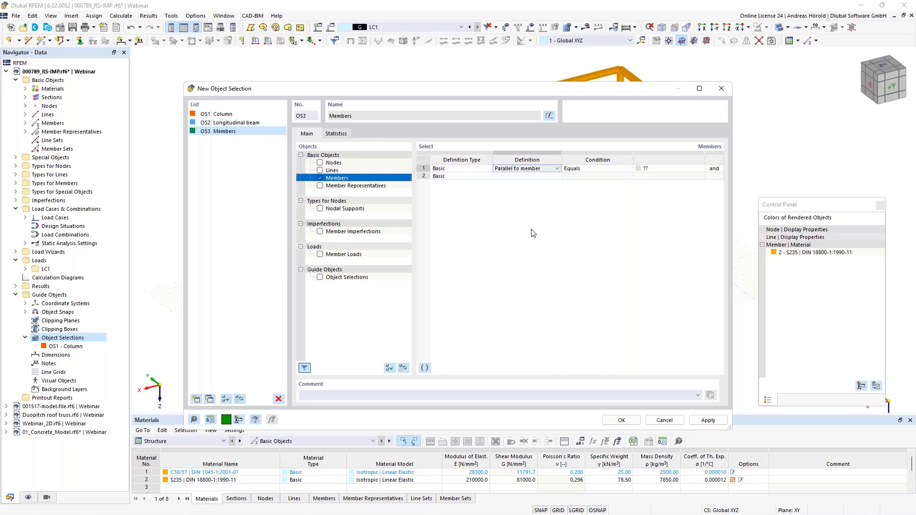
pyautogui.click(691, 169)
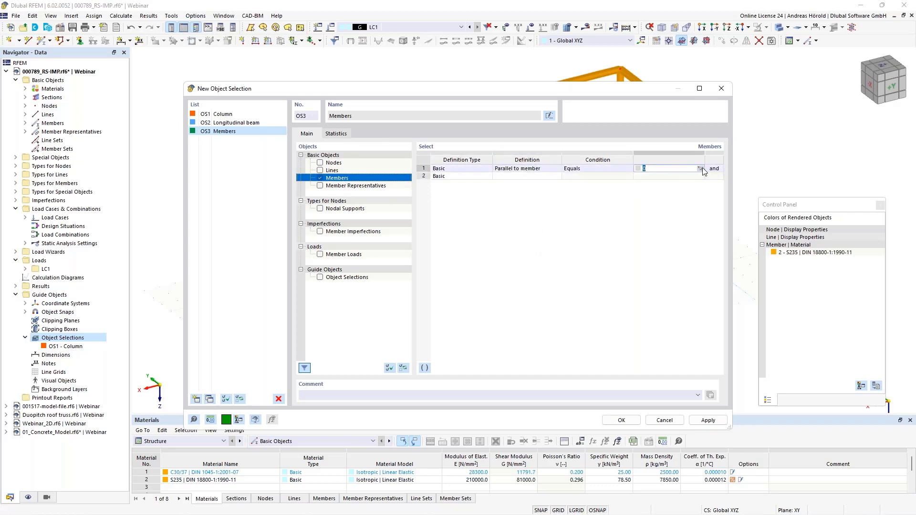
pyautogui.click(700, 169)
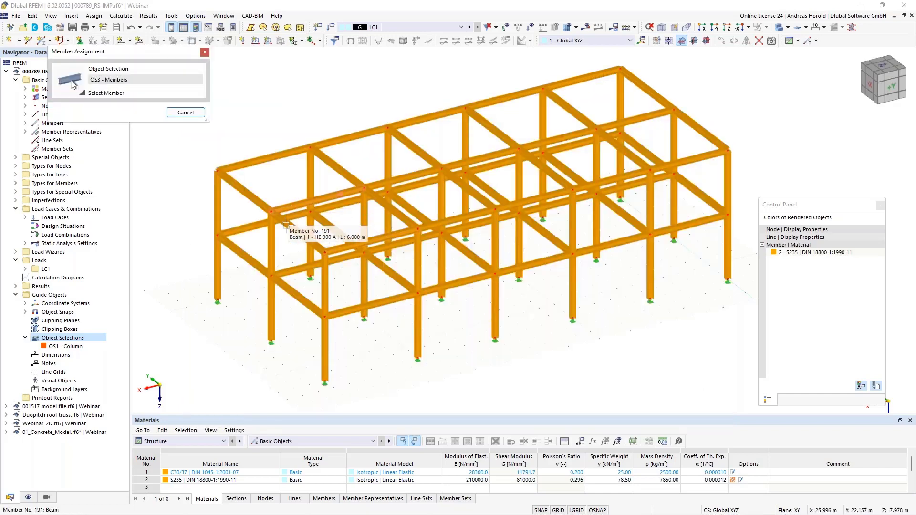
pyautogui.click(312, 243)
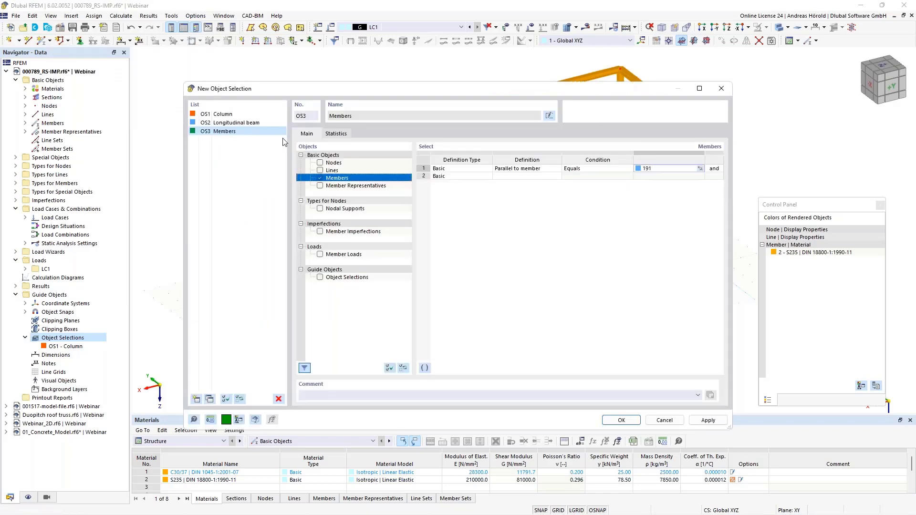
# Step: Name the third object selection Cross beam and save the object selections
pyautogui.click(549, 116)
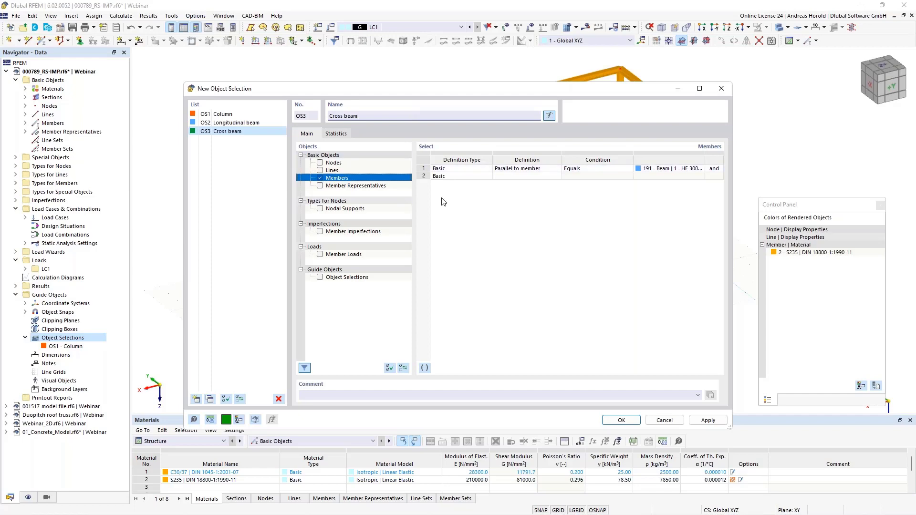
pyautogui.click(619, 421)
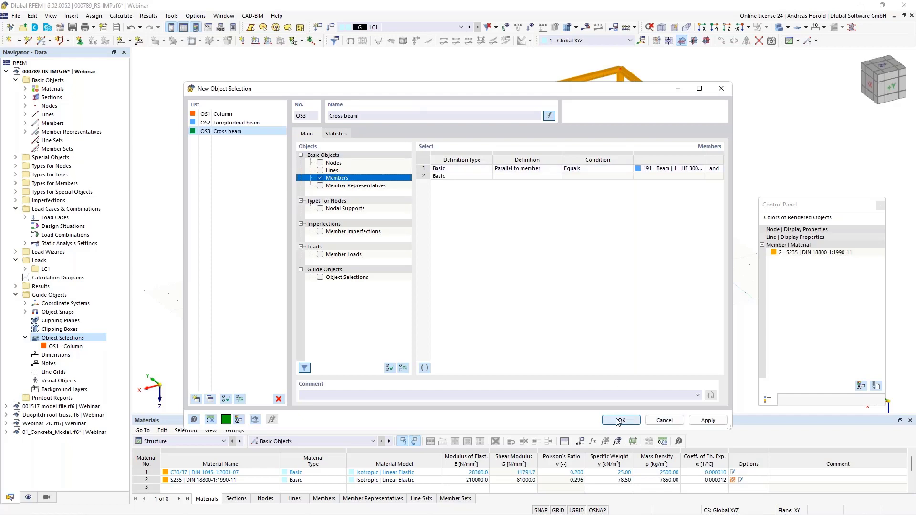
# Step: Set the colors of rendered objects to follow the visibilities instead of the object properties
pyautogui.click(28, 498)
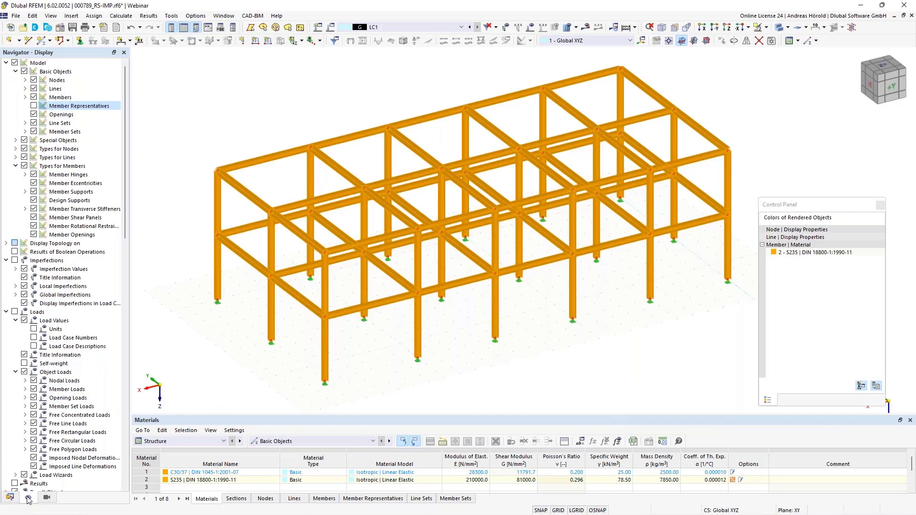
pyautogui.scroll(-10, 44, 376)
pyautogui.scroll(-14, 44, 376)
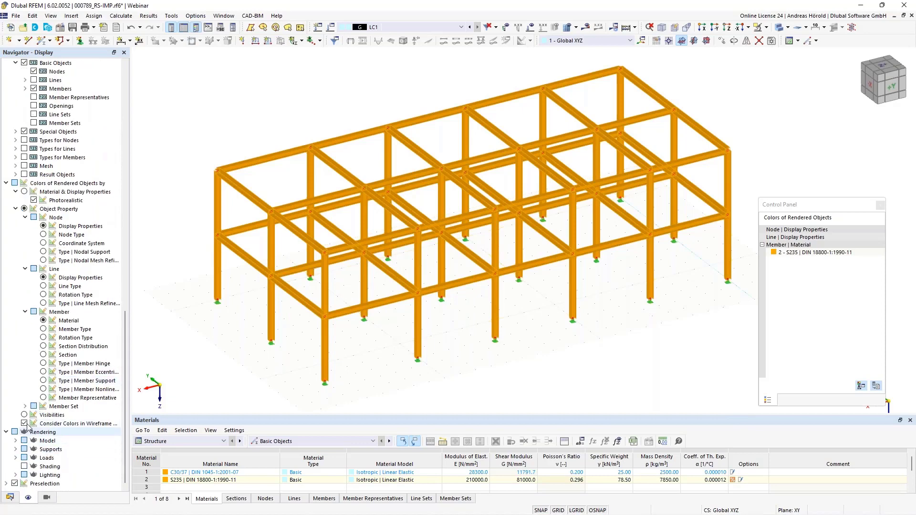
pyautogui.click(24, 415)
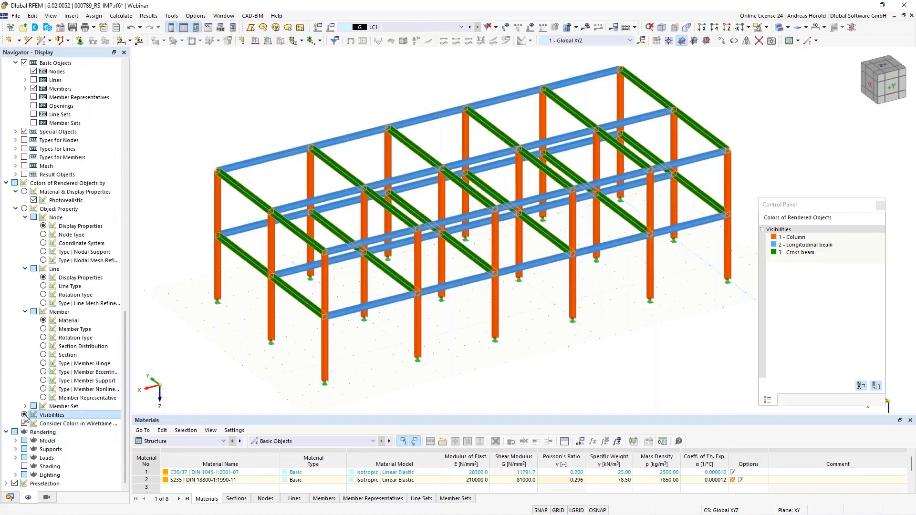
pyautogui.keyDown('ctrl'); pyautogui.moveTo(527, 394); pyautogui.dragTo(500, 376, button='middle'); pyautogui.keyUp('ctrl')
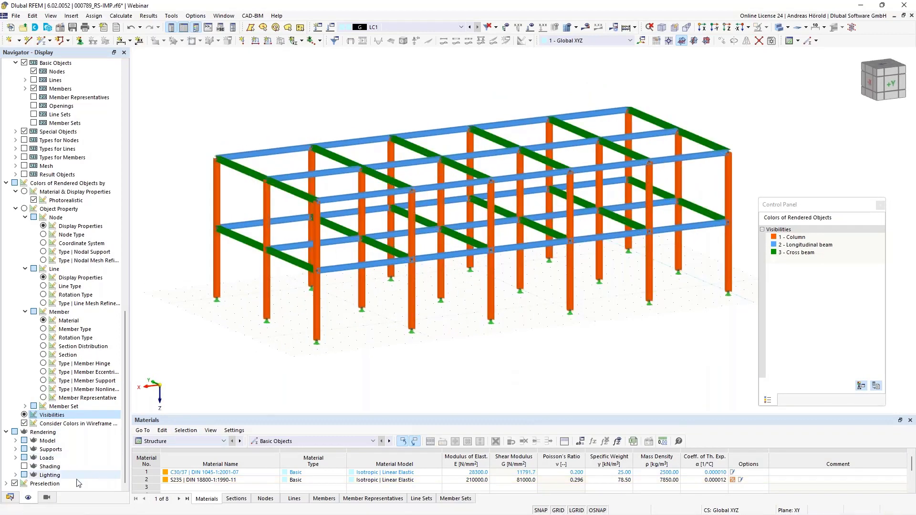
# Step: View the Column, Longitudinal beam and Cross beam visibilities separately and combined, then show all three groups again
pyautogui.click(47, 498)
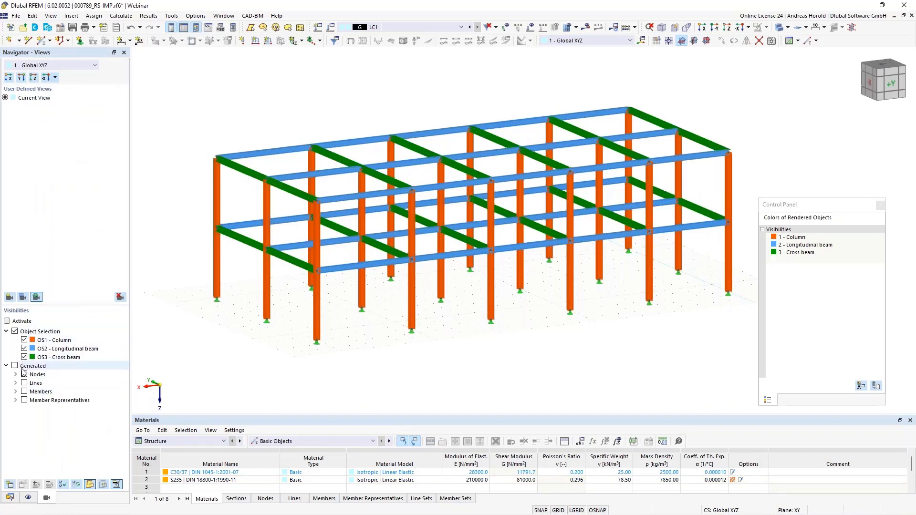
pyautogui.click(24, 349)
pyautogui.click(24, 357)
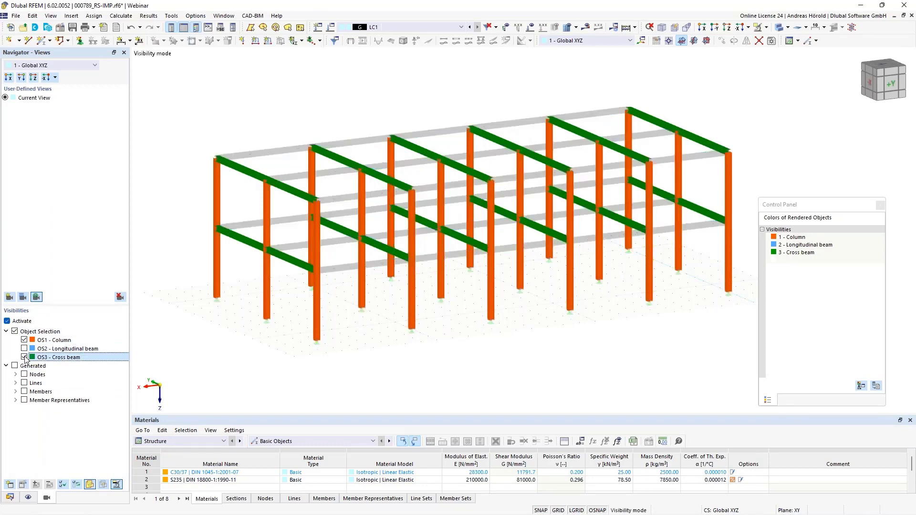
pyautogui.click(24, 340)
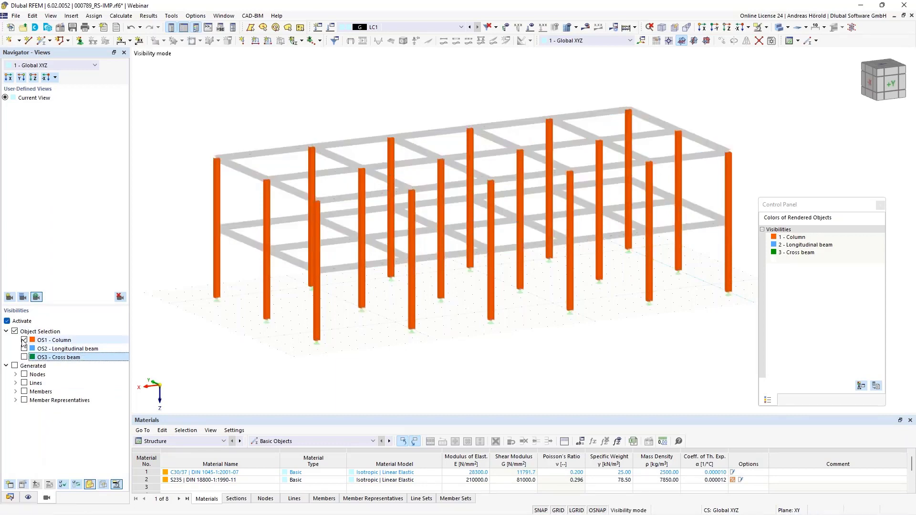
pyautogui.click(24, 348)
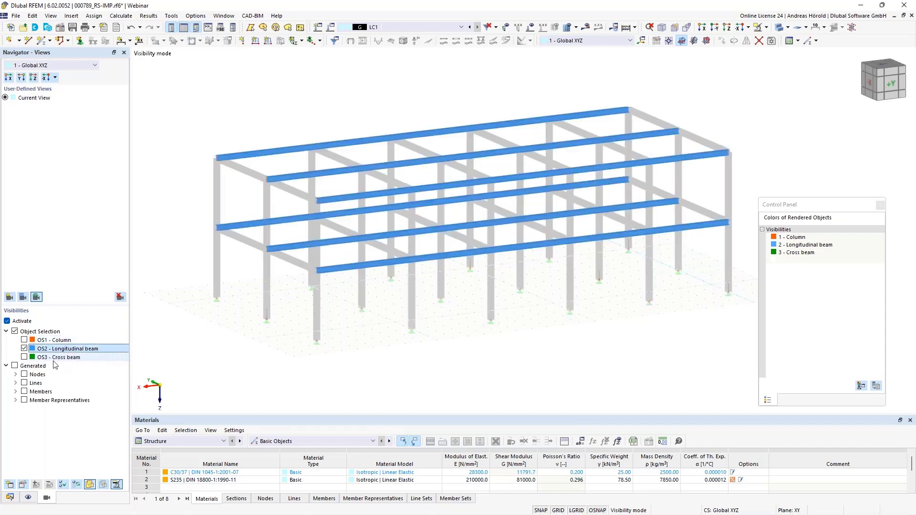
pyautogui.click(25, 358)
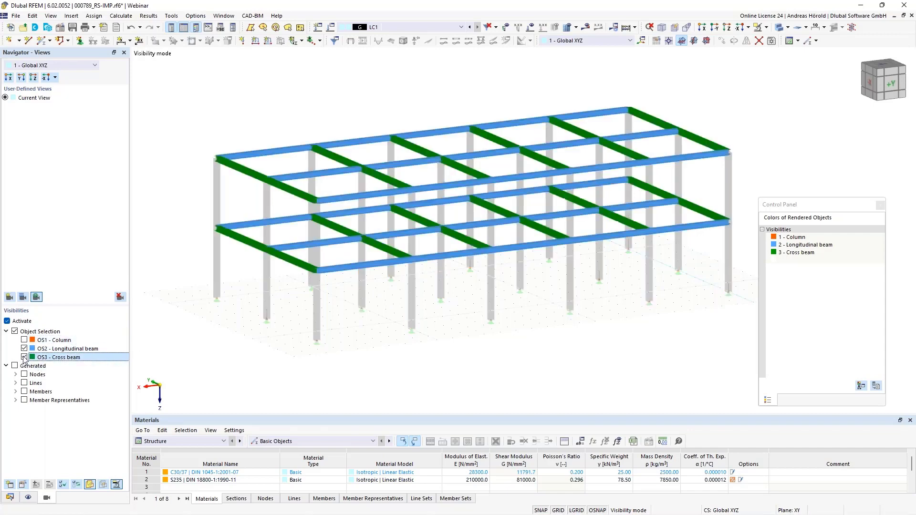
pyautogui.click(24, 348)
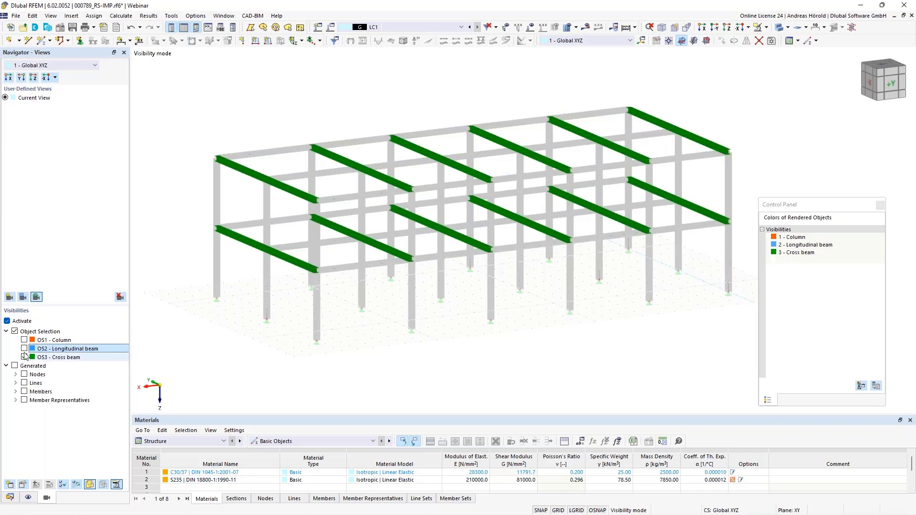
pyautogui.click(24, 339)
pyautogui.click(24, 348)
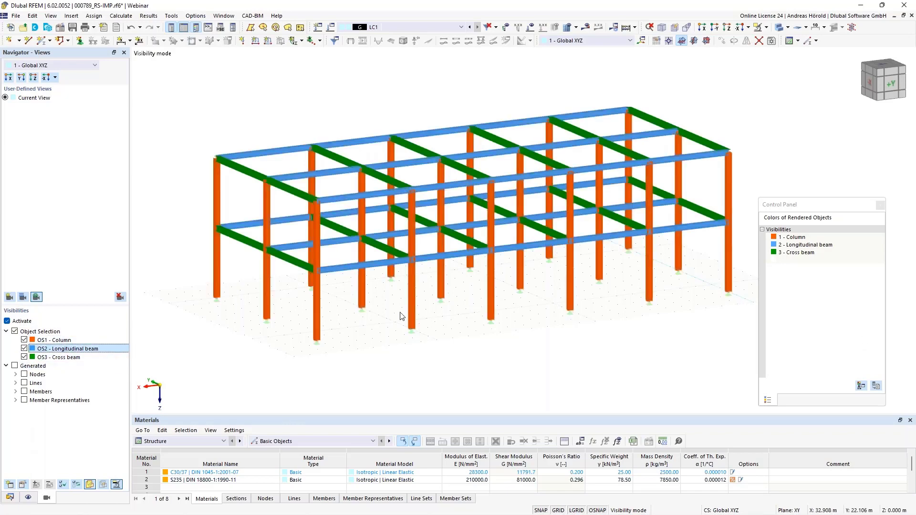
# Step: Change the color of the Cross beam visibility to yellow (#ffff00)
pyautogui.doubleClick(781, 253)
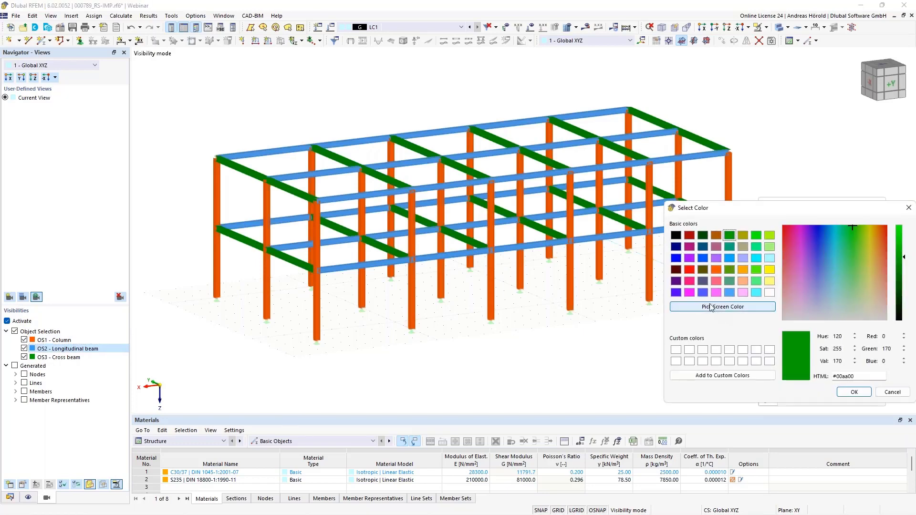
pyautogui.click(769, 270)
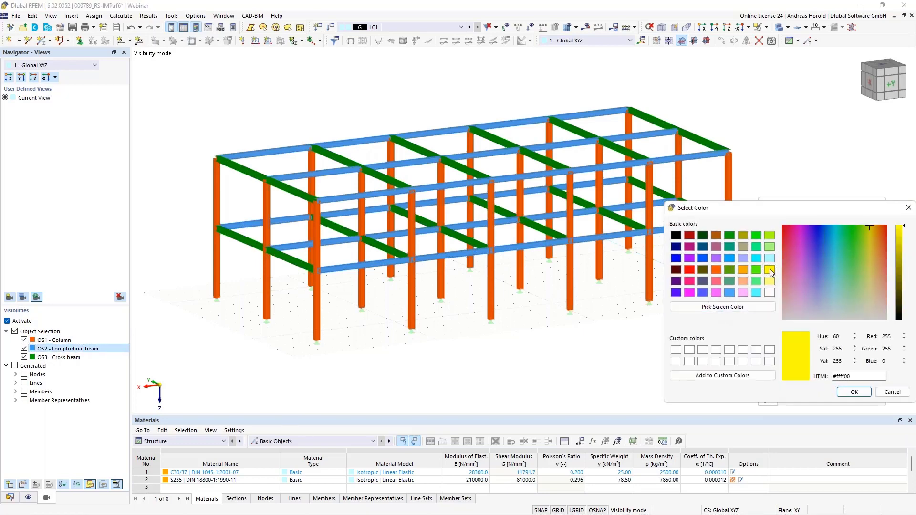
pyautogui.click(847, 392)
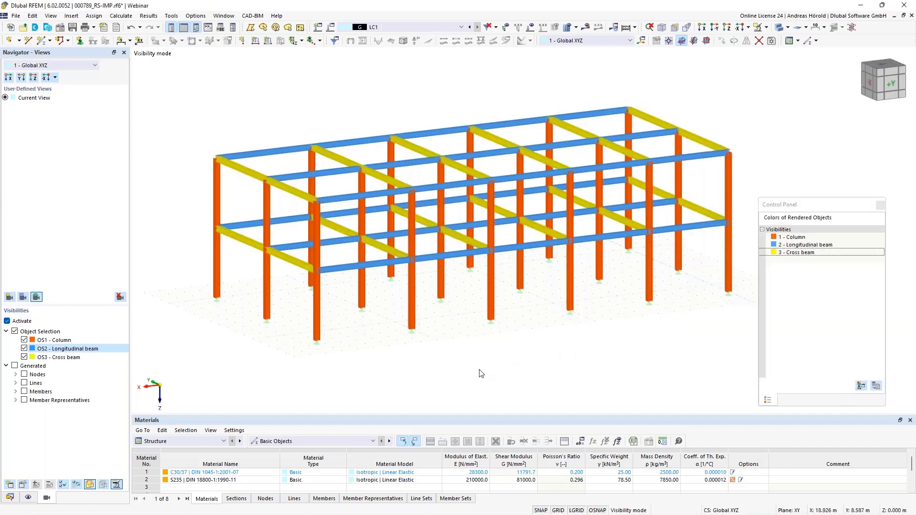
pyautogui.keyDown('ctrl'); pyautogui.moveTo(477, 382); pyautogui.dragTo(474, 374, button='middle'); pyautogui.keyUp('ctrl')
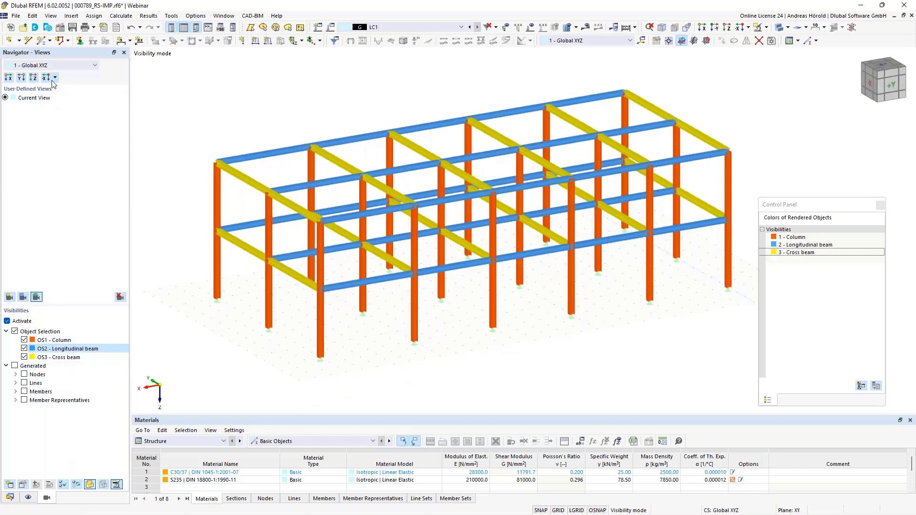
# Step: Collapse the 000789_RS-IMP model's data tree and make 001517-model-file.rf6 the active model
pyautogui.click(27, 497)
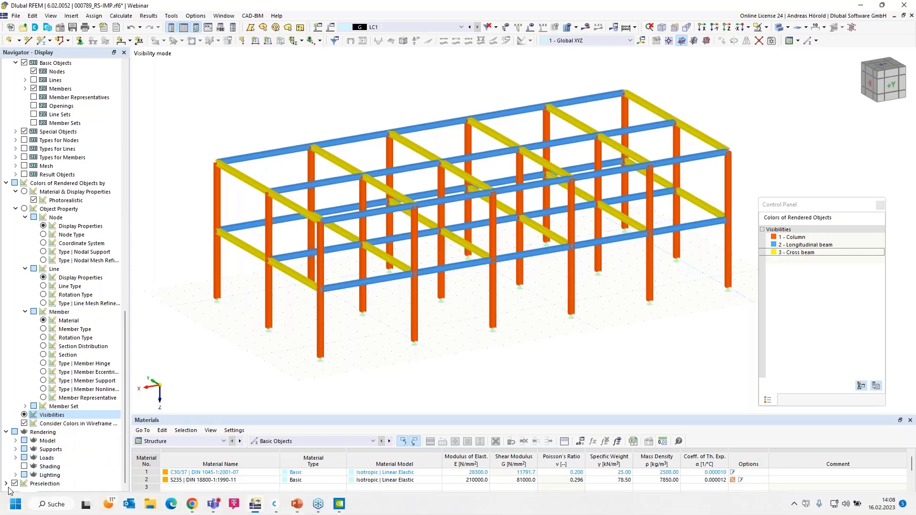
pyautogui.click(9, 497)
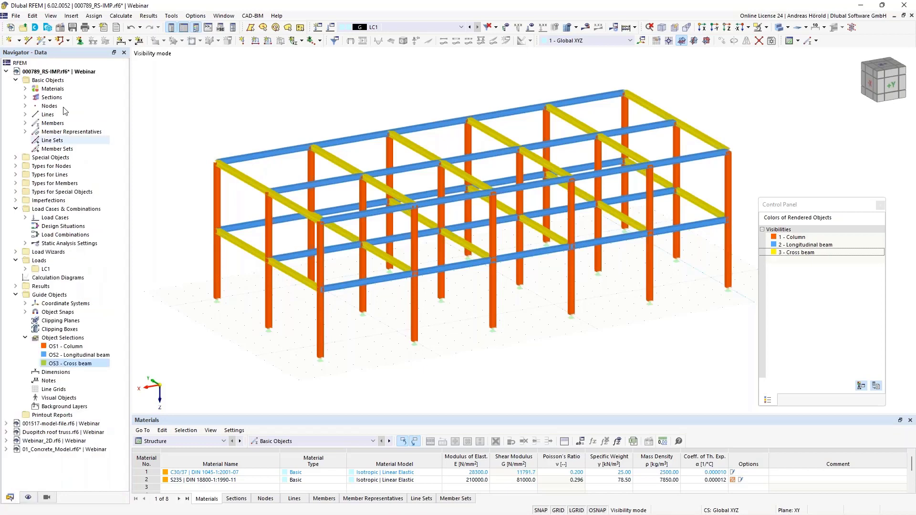
pyautogui.click(5, 71)
pyautogui.click(52, 80)
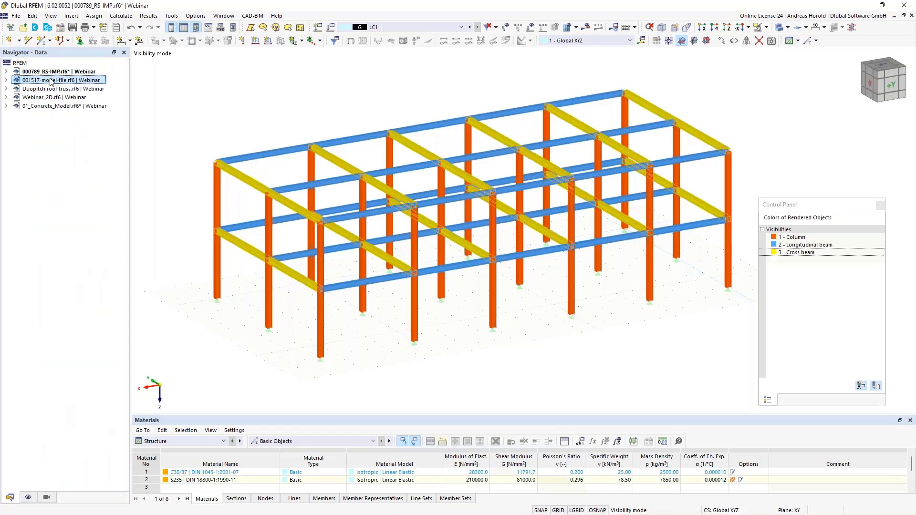
pyautogui.doubleClick(52, 80)
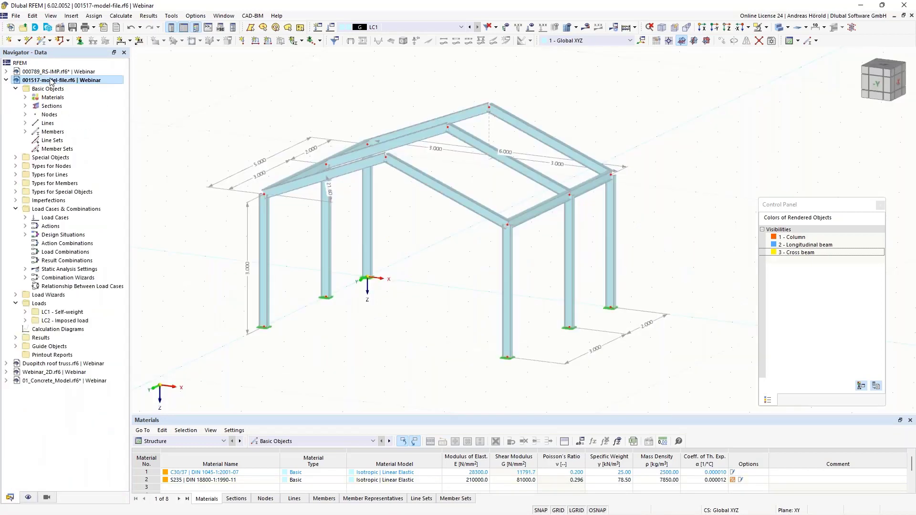
pyautogui.moveTo(687, 352)
pyautogui.mouseDown(button='right')
pyautogui.moveTo(670, 351)
pyautogui.moveTo(677, 344)
pyautogui.moveTo(681, 355)
pyautogui.mouseUp(button='right')
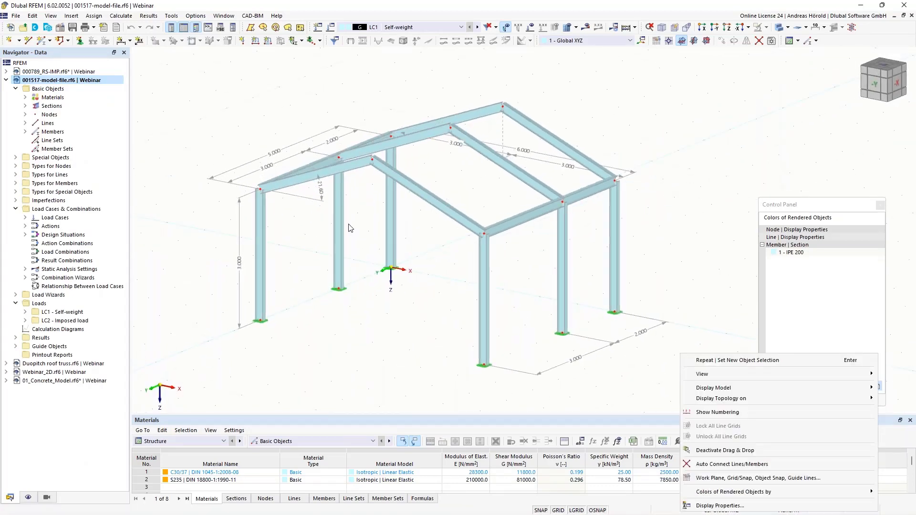
pyautogui.click(386, 312)
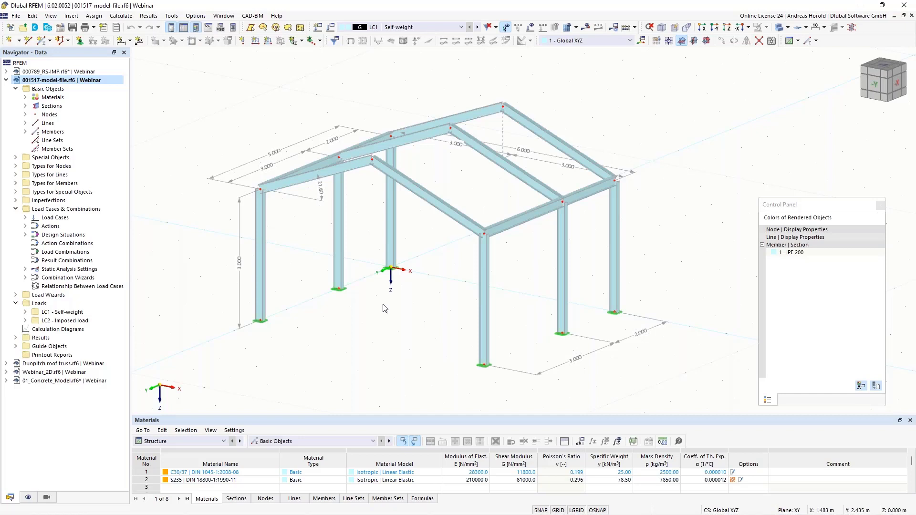
pyautogui.moveTo(395, 331)
pyautogui.keyDown('ctrl'); pyautogui.mouseDown(button='middle')
pyautogui.moveTo(376, 334)
pyautogui.moveTo(395, 332)
pyautogui.mouseUp(button='middle'); pyautogui.keyUp('ctrl')
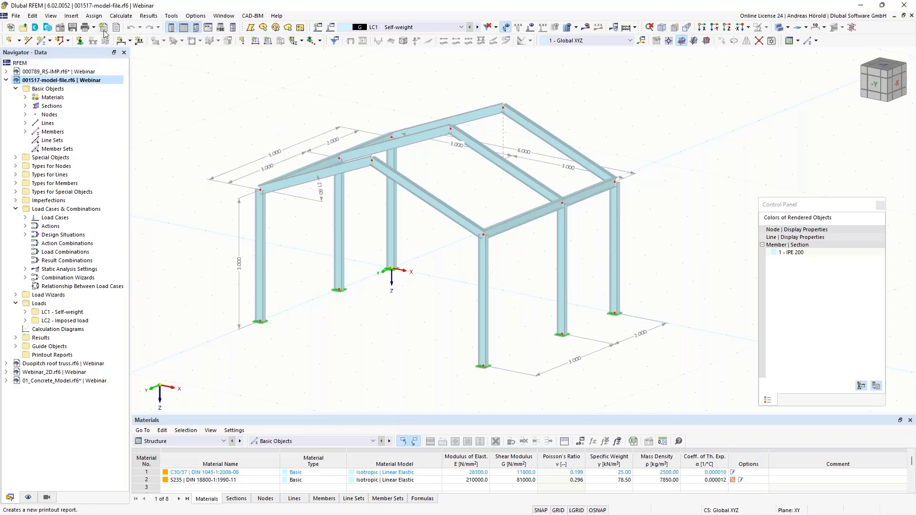
# Step: Start a new wind load wizard and set its type to Vertical walls with duopitch roof
pyautogui.click(71, 16)
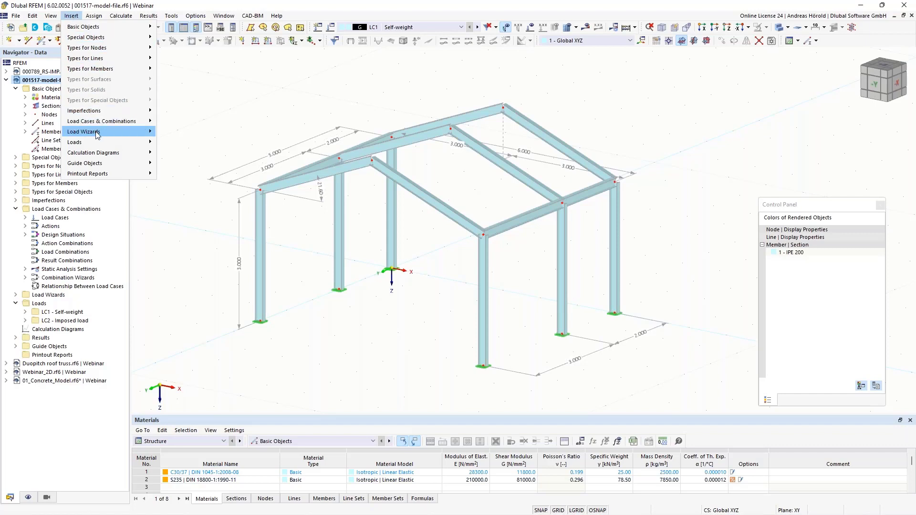
pyautogui.moveTo(97, 132)
pyautogui.moveTo(219, 174)
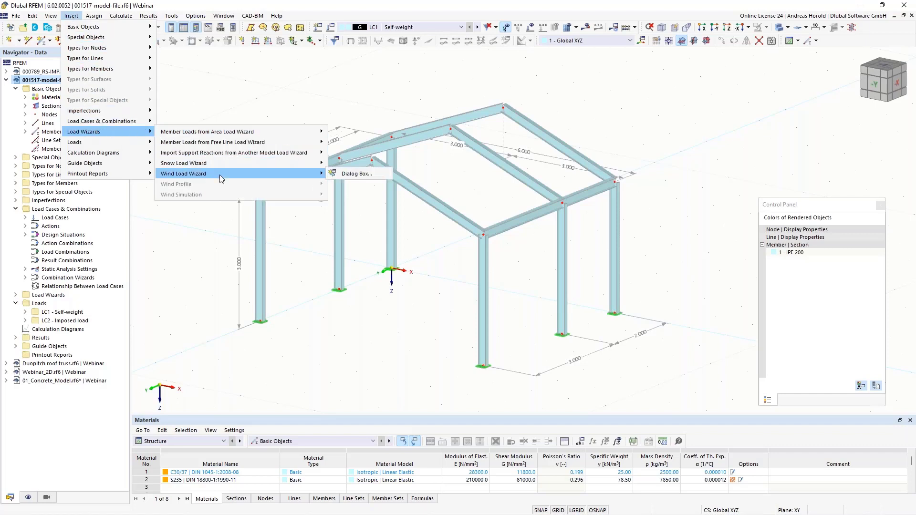
pyautogui.click(360, 175)
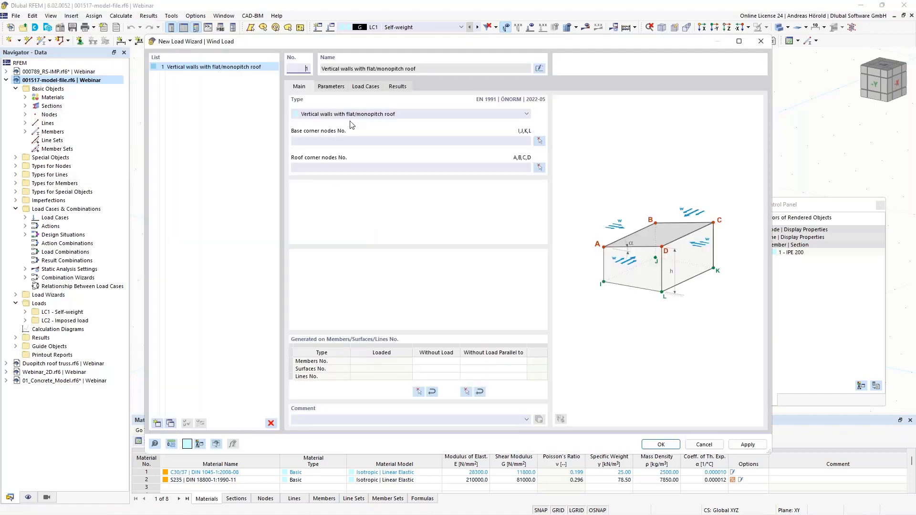
pyautogui.click(358, 115)
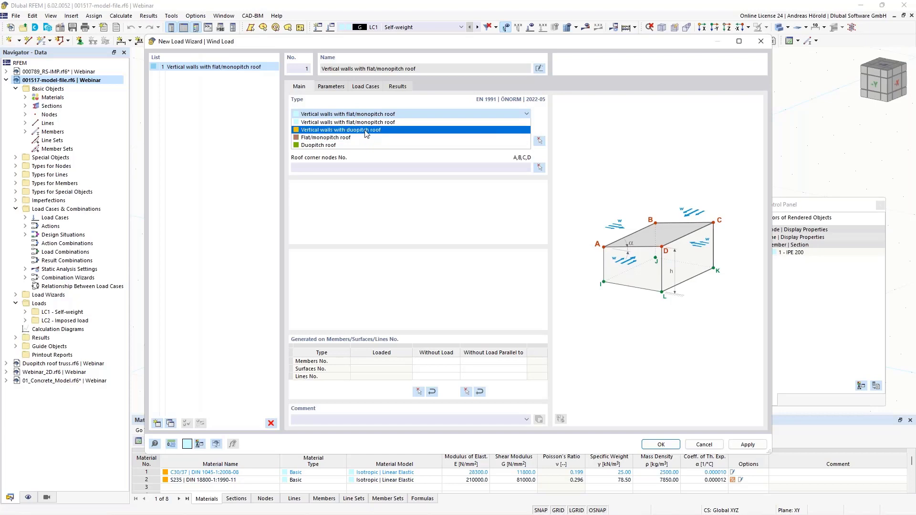
pyautogui.press('Escape')
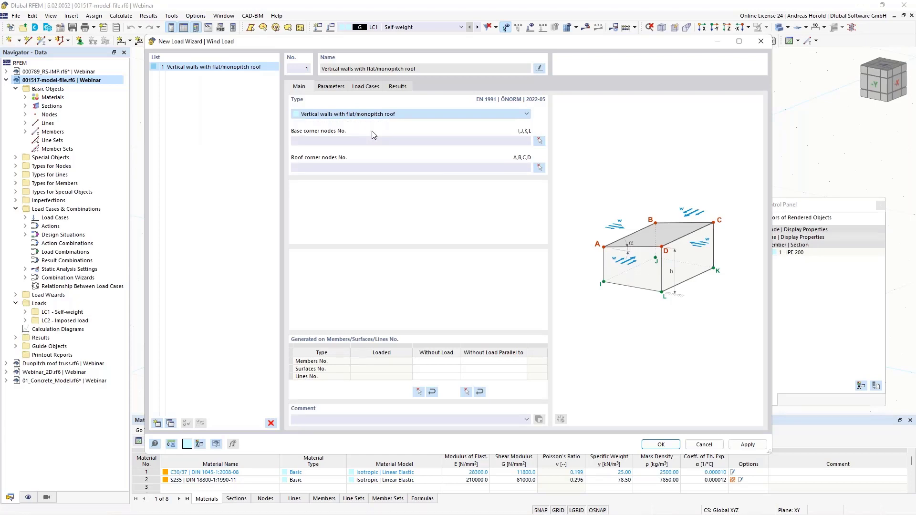
pyautogui.press('Down')
# Step: Assign nodes 2, 4, 10 and 7 at the outer column feet as the wizard's base corner nodes
pyautogui.click(540, 141)
pyautogui.click(260, 320)
pyautogui.click(391, 265)
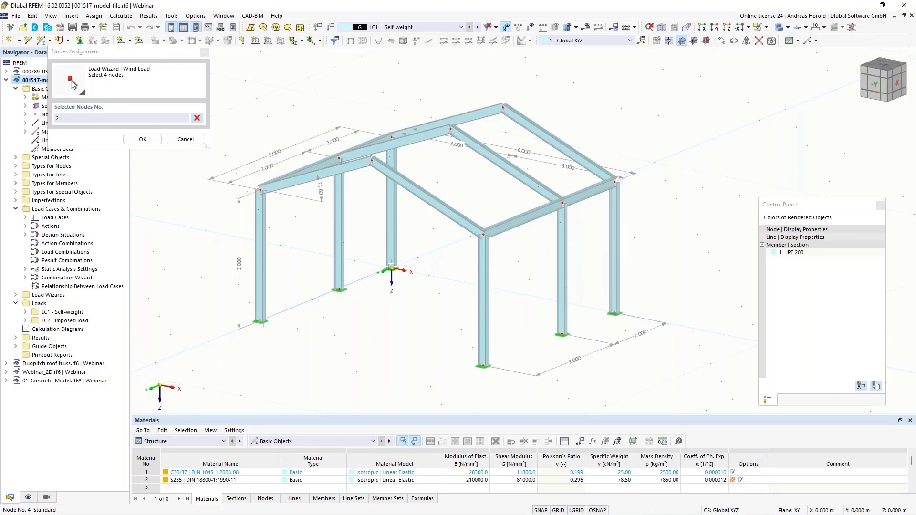
pyautogui.click(614, 313)
pyautogui.click(483, 365)
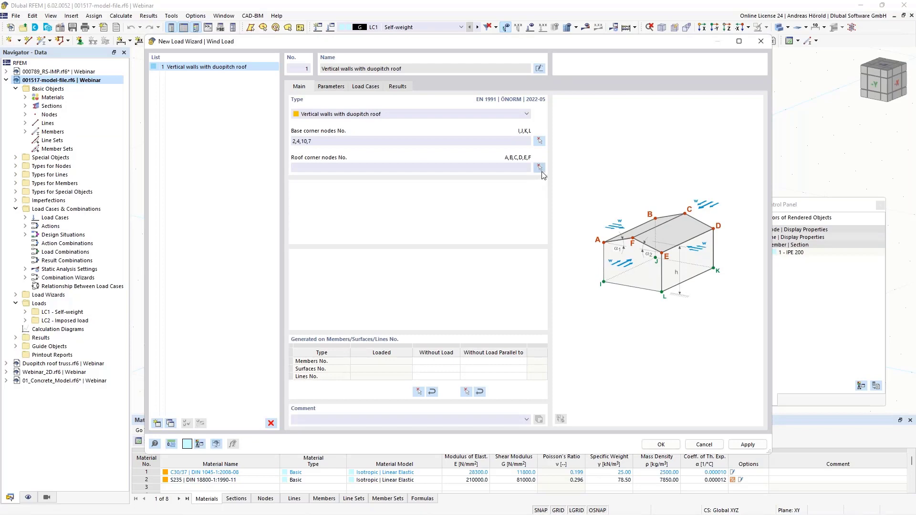
# Step: Assign nodes 3, 6, 17, 9, 5 and 16 at the outer frame's eaves and ridges as the wizard's roof corner nodes
pyautogui.click(539, 167)
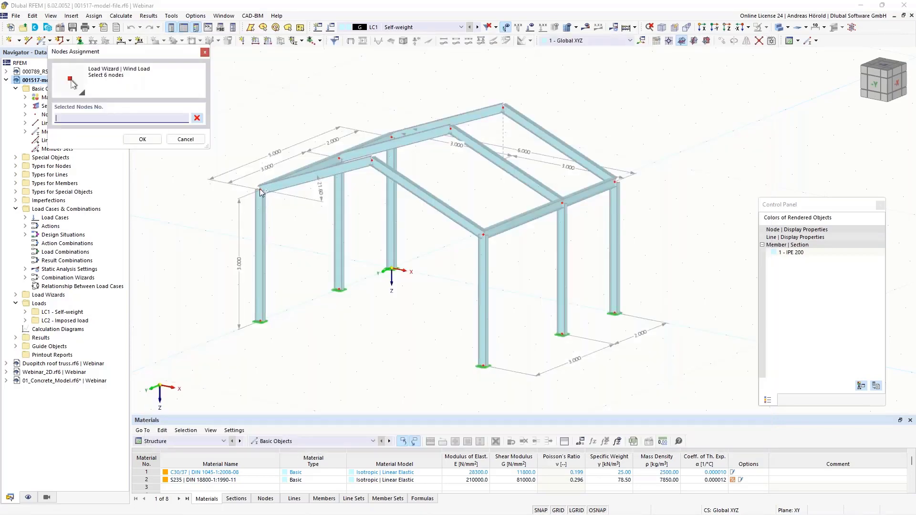
pyautogui.click(258, 189)
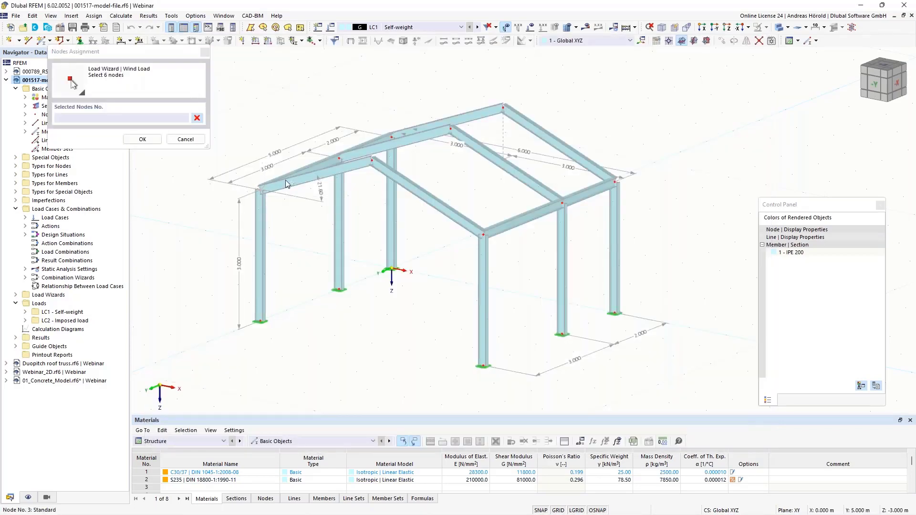
pyautogui.click(391, 136)
pyautogui.click(502, 107)
pyautogui.click(614, 181)
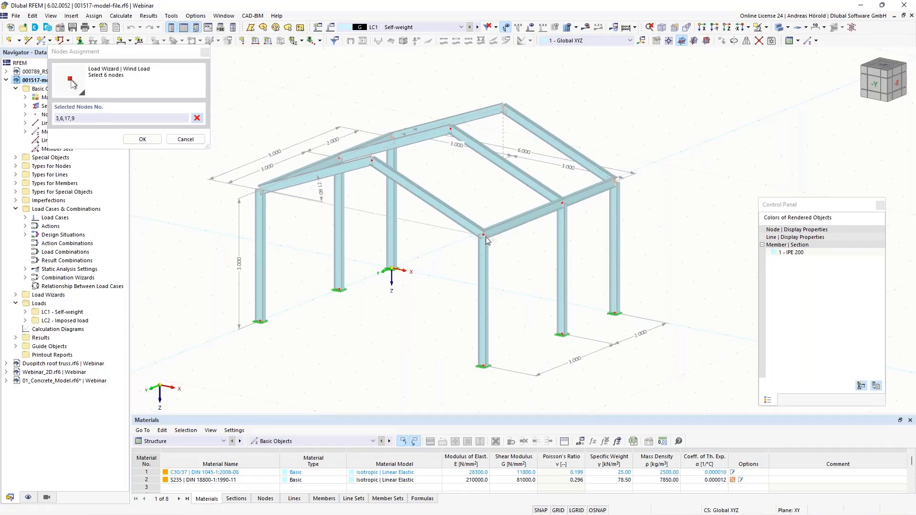
pyautogui.click(483, 234)
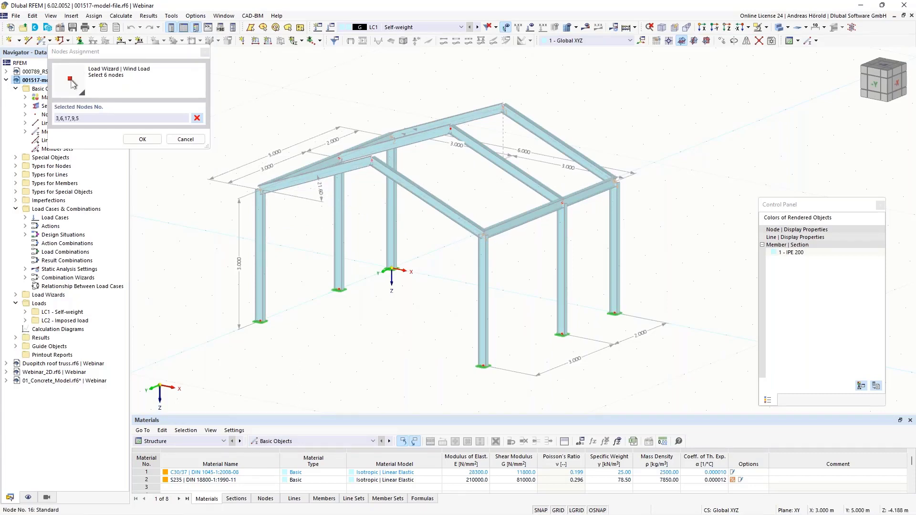
pyautogui.click(450, 127)
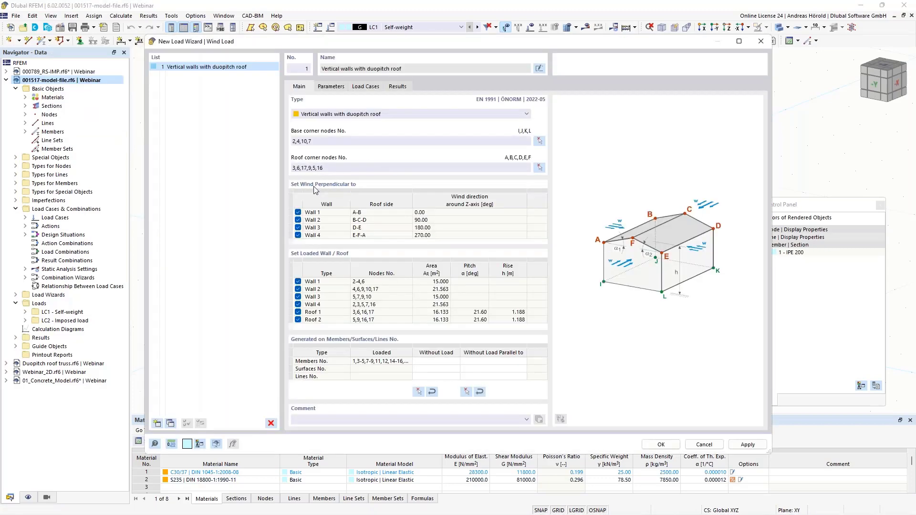
# Step: Import the location in Wien and its wind load parameters per ÖNORM B 1991-1-4 from the wind load map
pyautogui.click(330, 87)
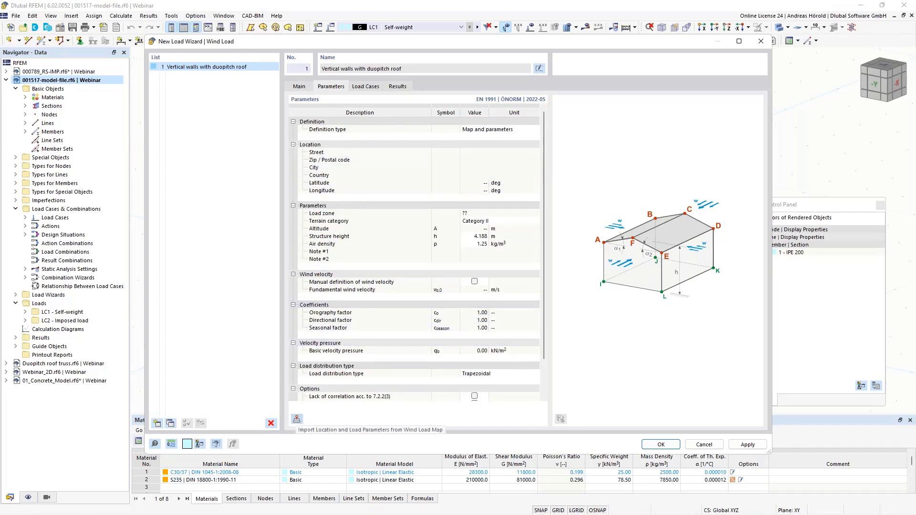
pyautogui.click(296, 419)
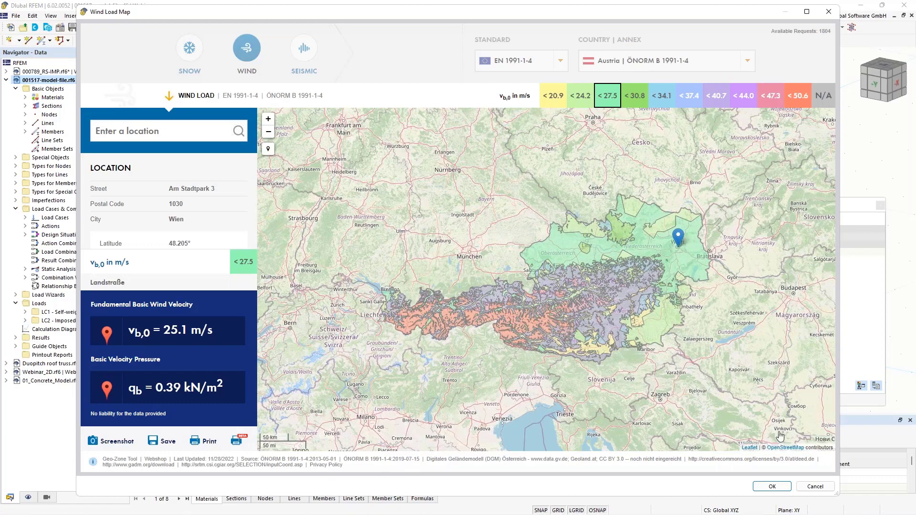
pyautogui.click(768, 487)
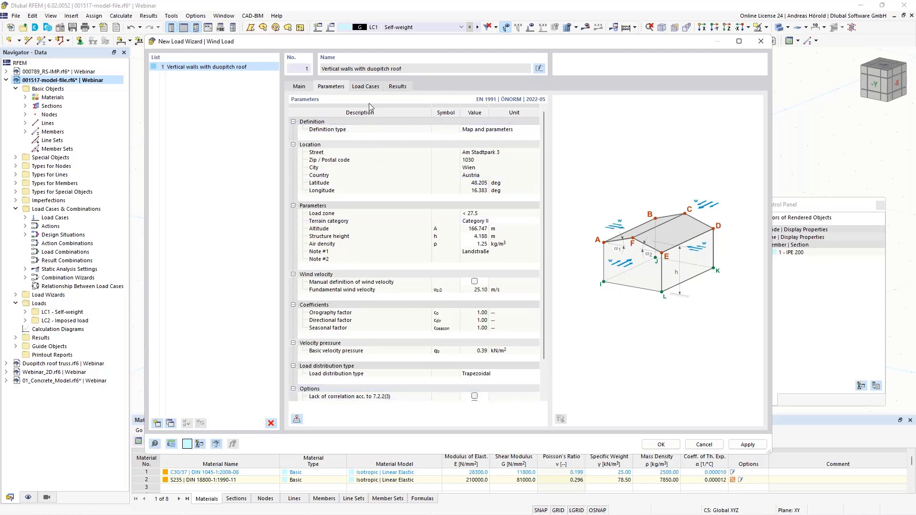
# Step: Create load cases for all wind cases on the four walls and examine the generated zone dimensions and wind pressures
pyautogui.click(367, 87)
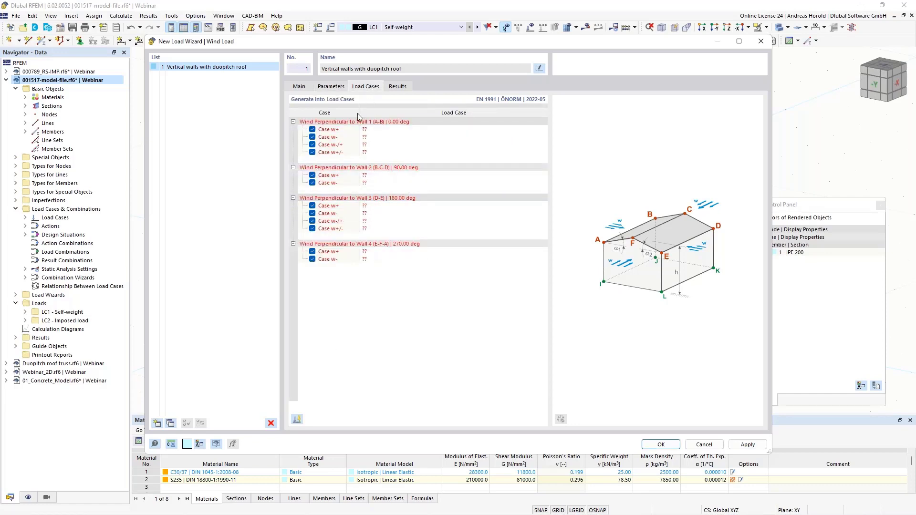
pyautogui.click(297, 418)
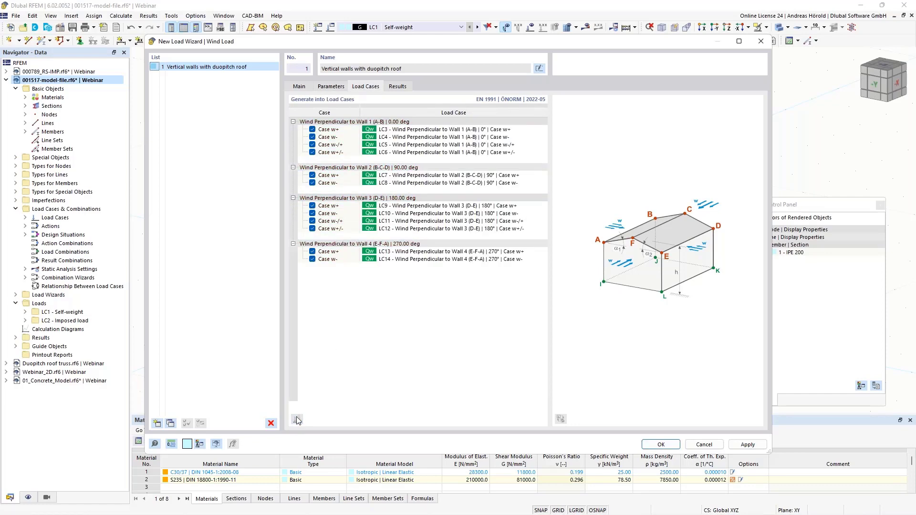
pyautogui.click(398, 87)
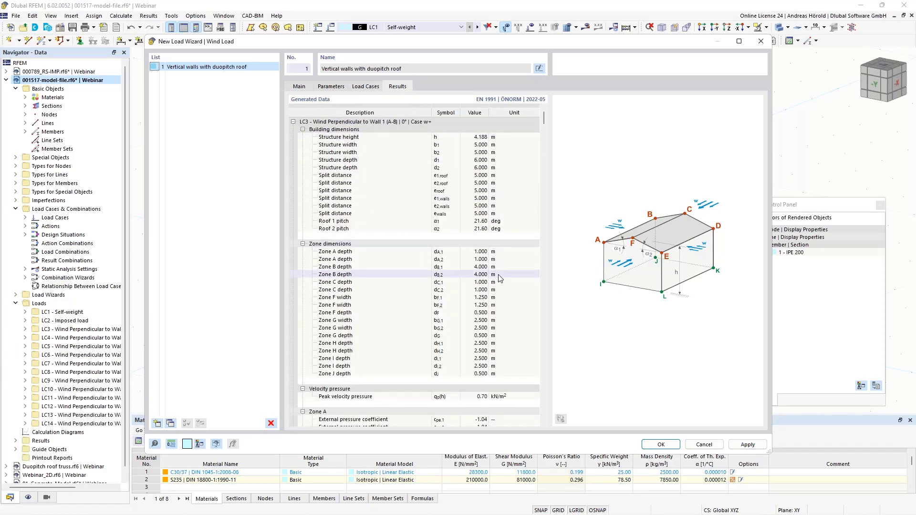
pyautogui.scroll(-11, 498, 274)
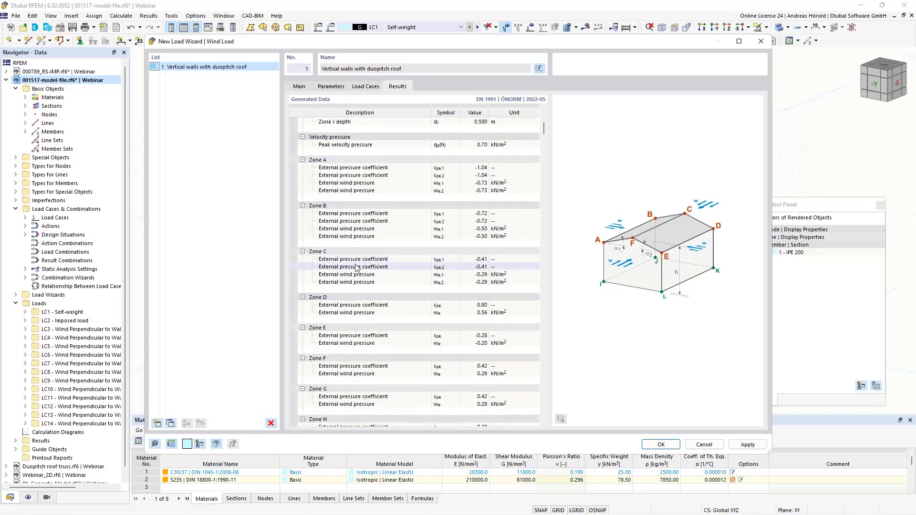
pyautogui.scroll(-1, 413, 313)
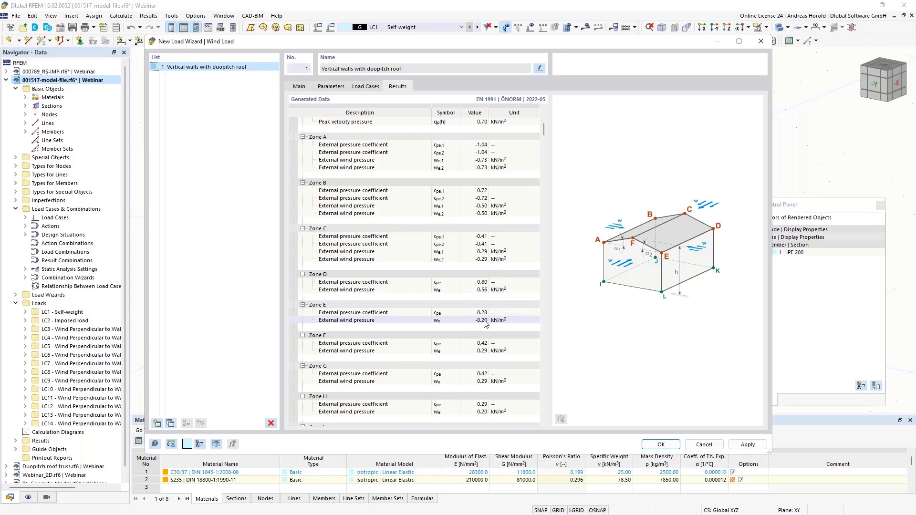
# Step: Enable lack of correlation acc. to 7.2.2(3), check the resulting zone pressures and confirm the wind load wizard
pyautogui.click(330, 86)
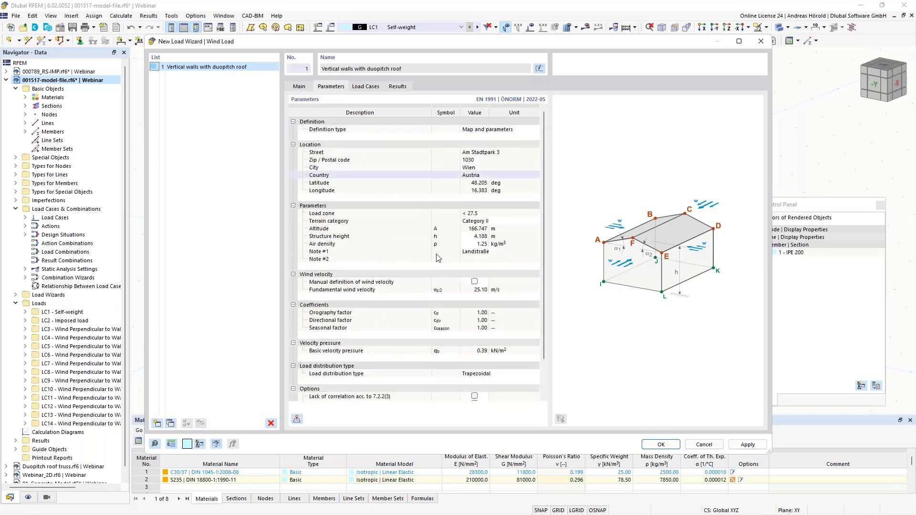
pyautogui.scroll(-2, 438, 258)
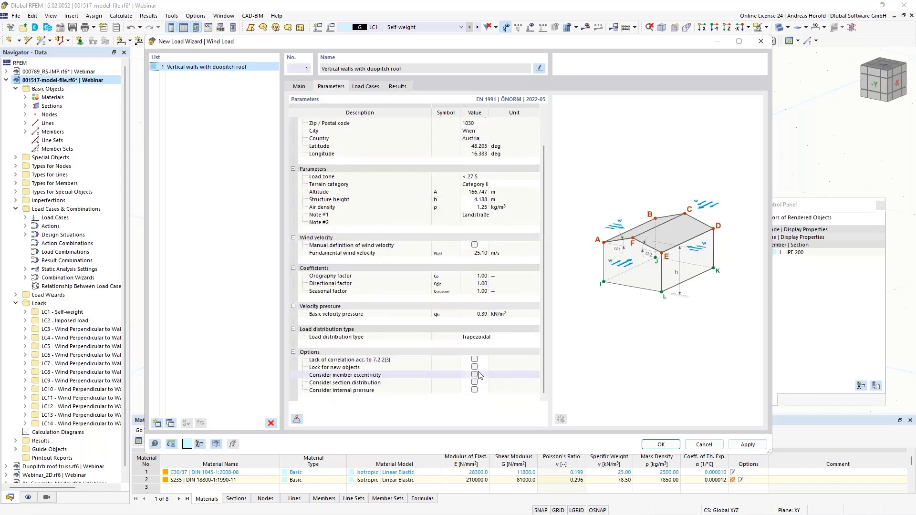
pyautogui.click(474, 359)
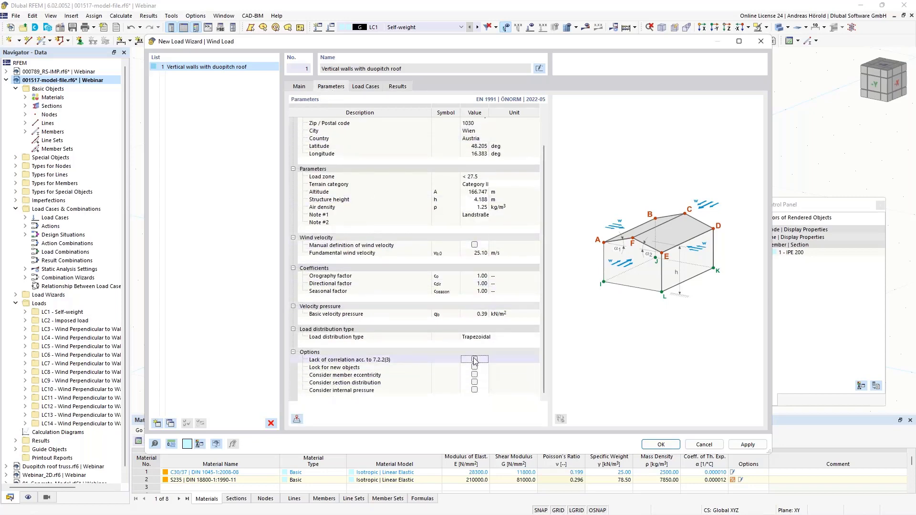
pyautogui.click(397, 88)
pyautogui.scroll(-5, 495, 286)
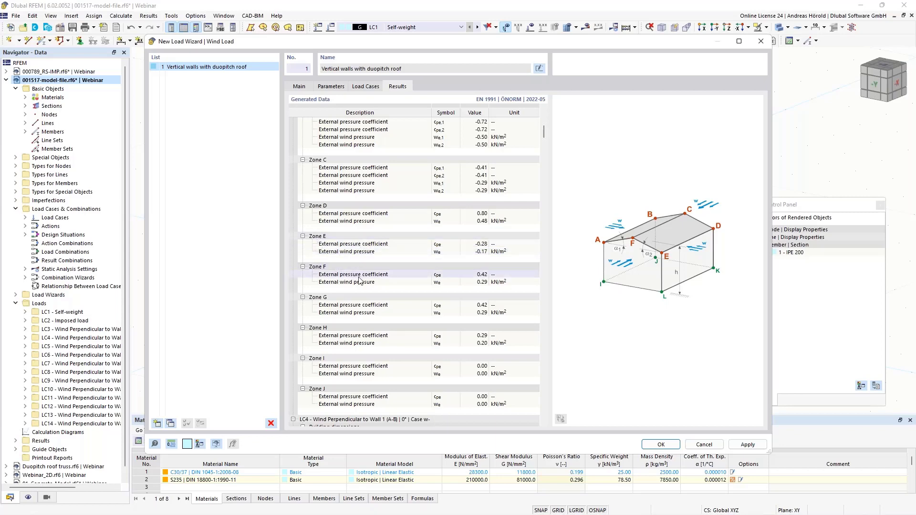
pyautogui.click(332, 88)
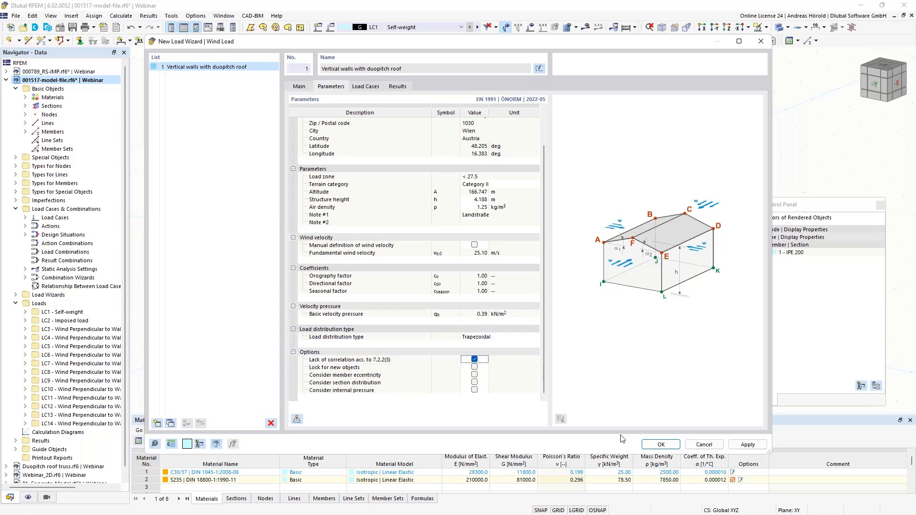
pyautogui.click(661, 445)
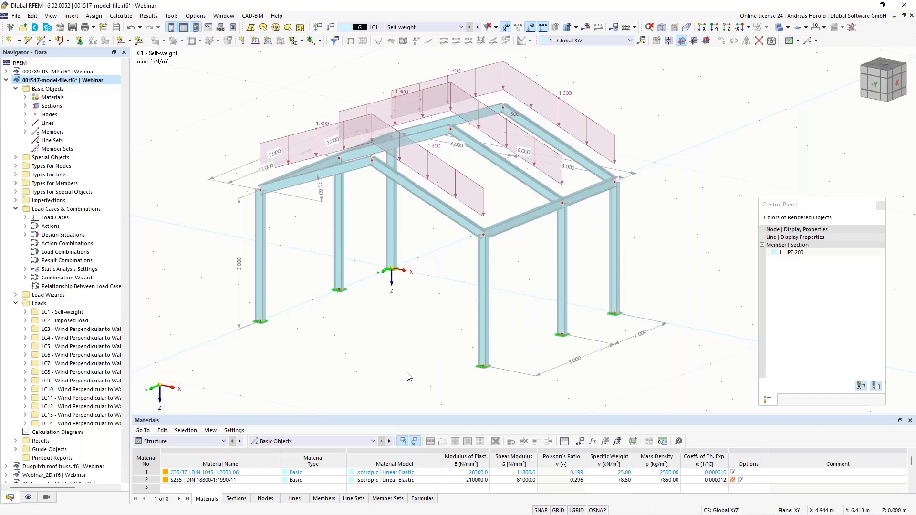
# Step: Switch to the Chrome browser and open the "Most Frequently Asked Questions Answered by Dlubal Support Team | February 2023" webinar page on dlubal.com
pyautogui.moveTo(168, 508)
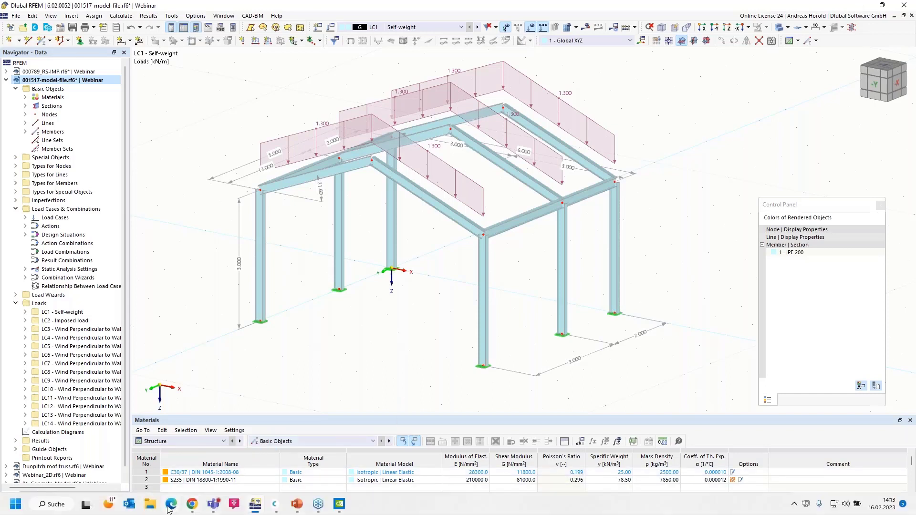
pyautogui.click(193, 505)
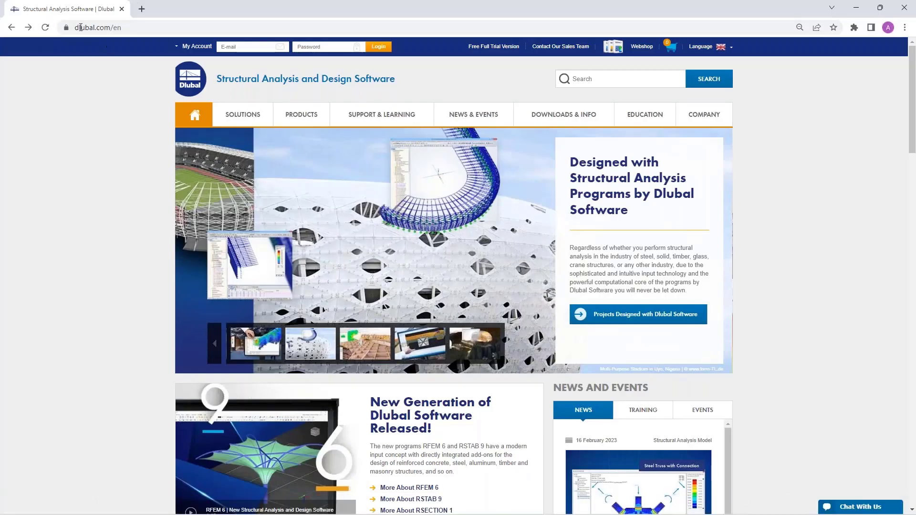
pyautogui.moveTo(468, 113)
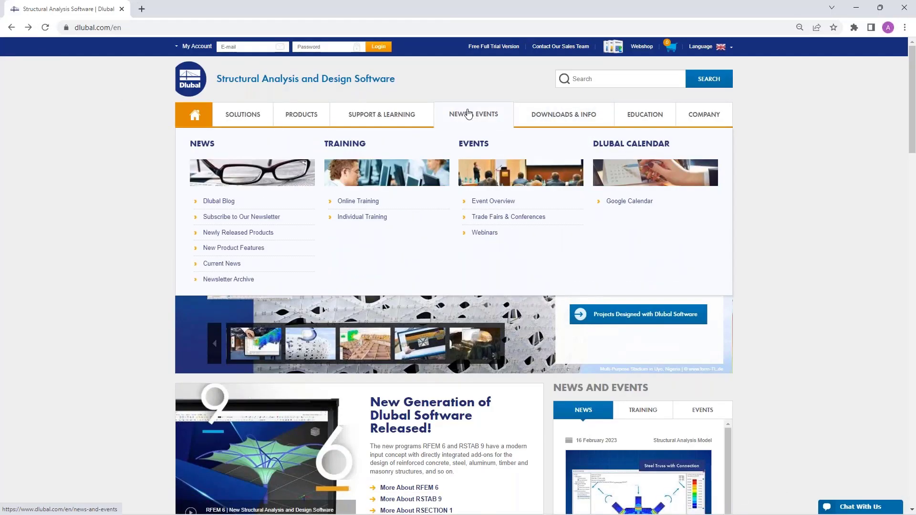
pyautogui.moveTo(374, 117)
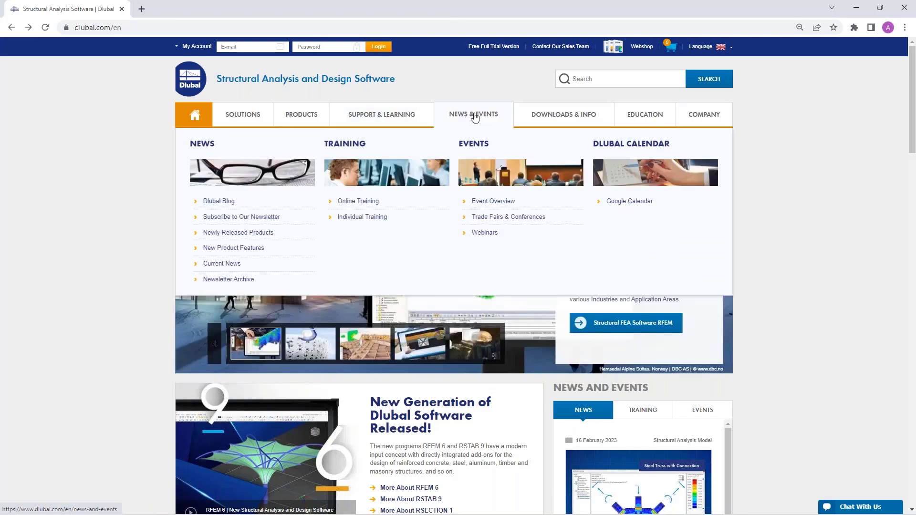
pyautogui.click(479, 233)
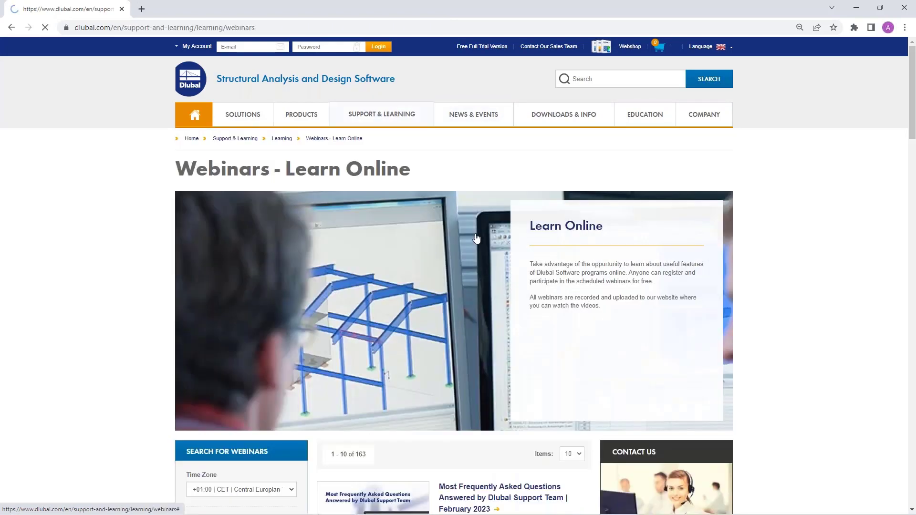
pyautogui.scroll(-3, 457, 332)
pyautogui.click(456, 333)
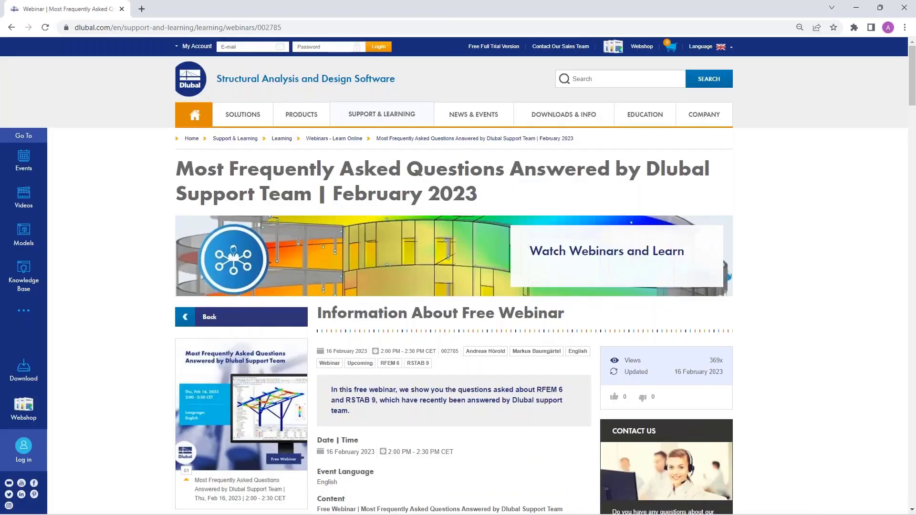
# Step: Look through the webinar page's related content and open the FAQ about graphics chips that do not support OpenGL hardware acceleration
pyautogui.scroll(-4, 413, 332)
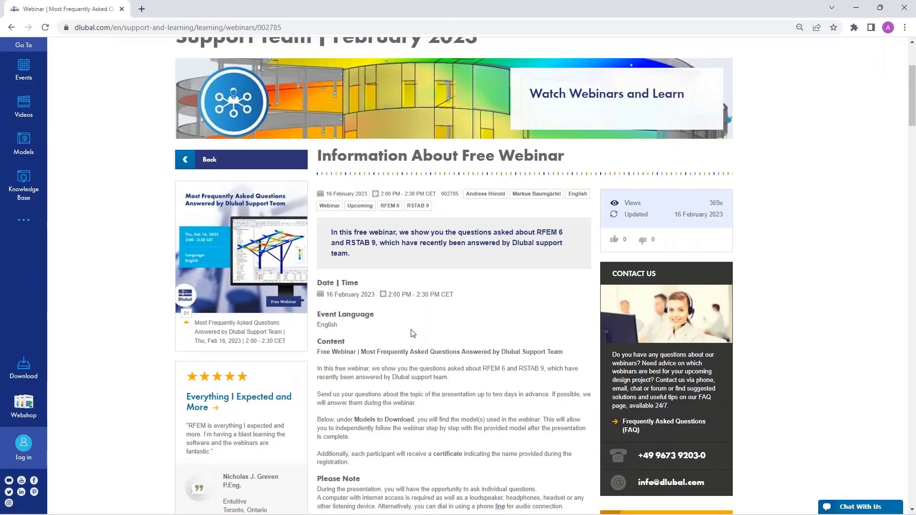
pyautogui.scroll(-1, 413, 332)
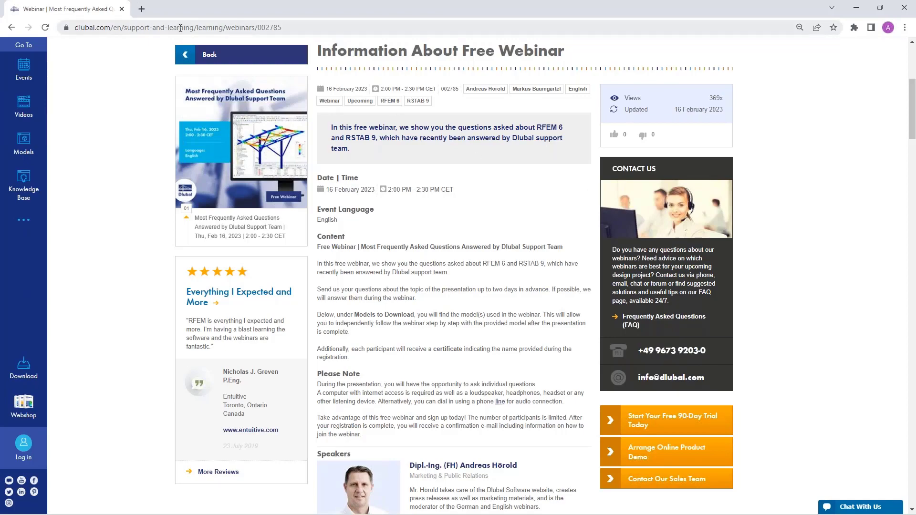
pyautogui.scroll(-18, 380, 318)
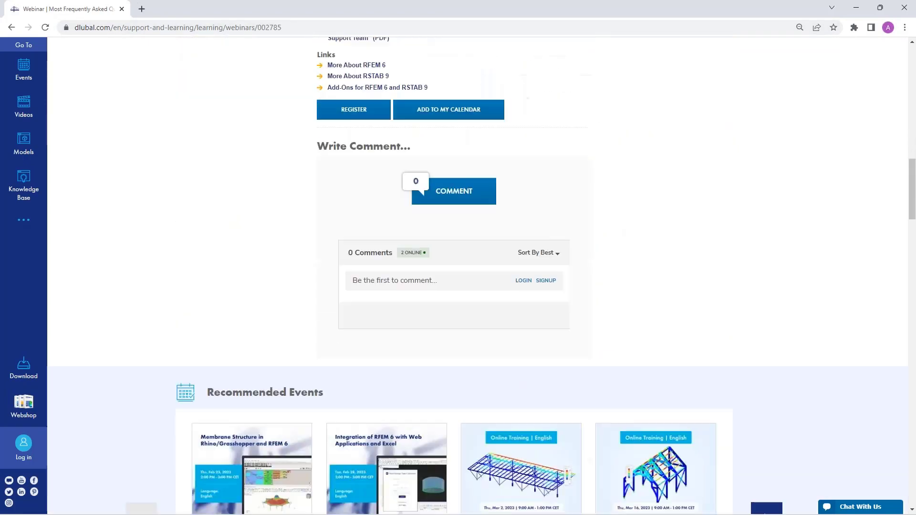
pyautogui.scroll(-10, 310, 287)
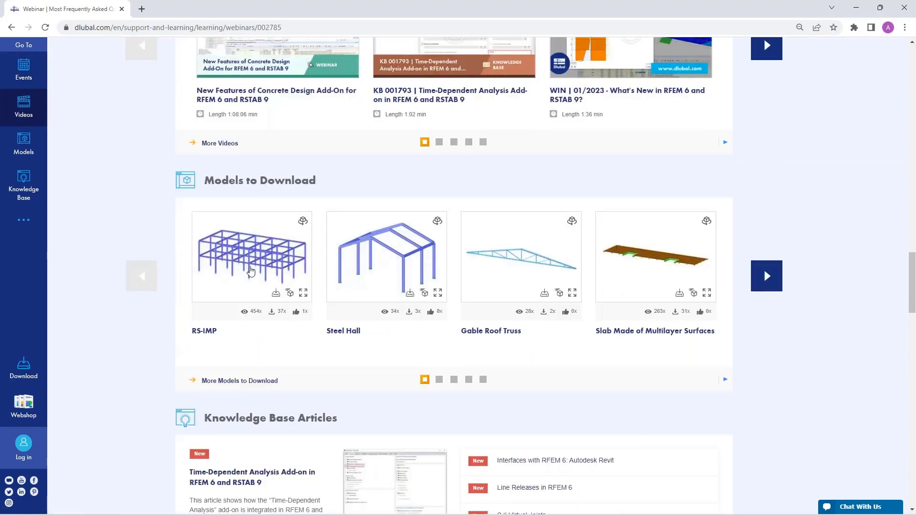
pyautogui.scroll(-8, 313, 300)
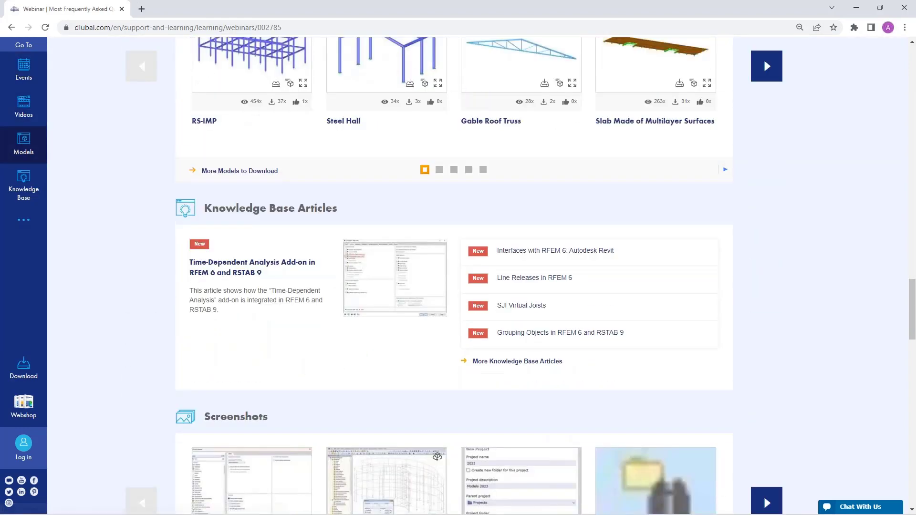
pyautogui.scroll(-12, 249, 217)
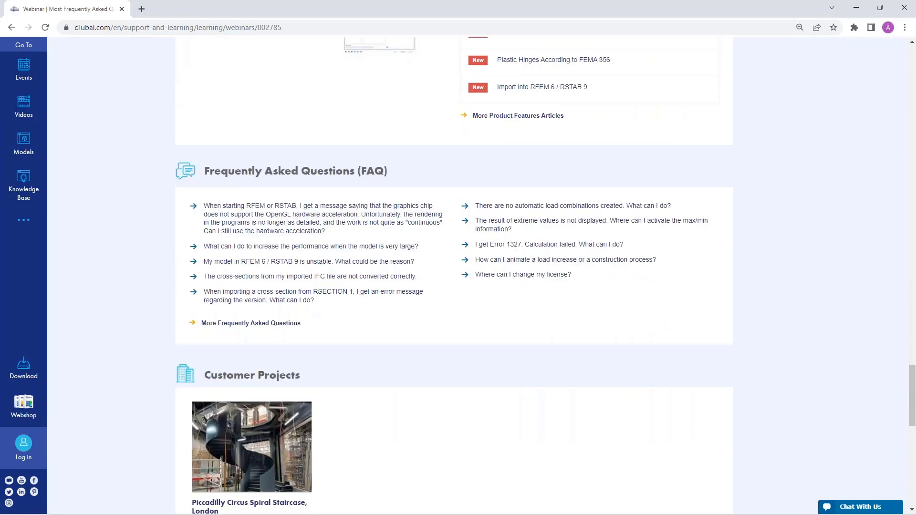
pyautogui.click(264, 220)
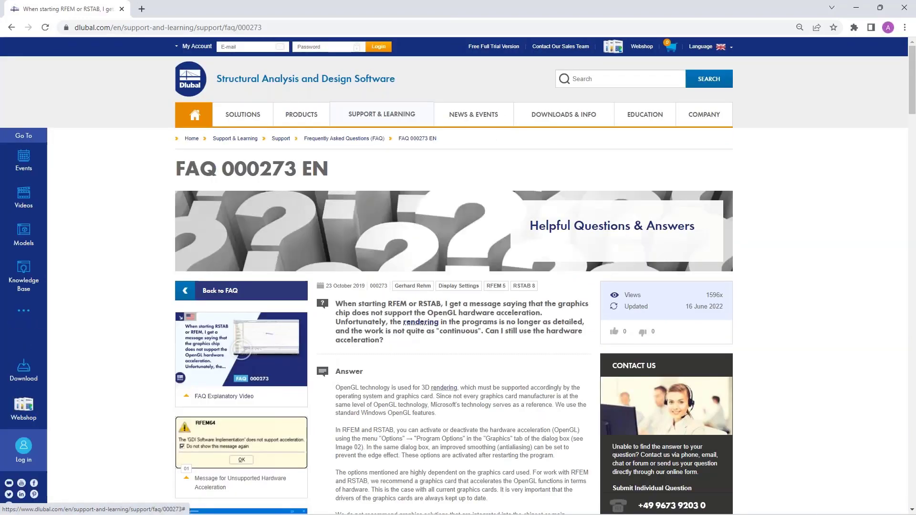
# Step: Open the FAQ's linked article for NVIDIA graphics cards and read how to choose the graphics processor for a program
pyautogui.scroll(-4, 487, 242)
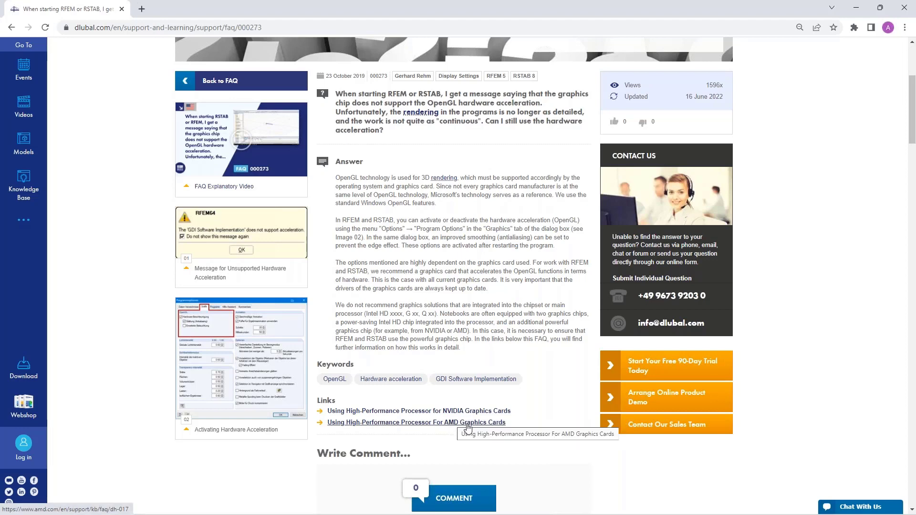
pyautogui.click(456, 412)
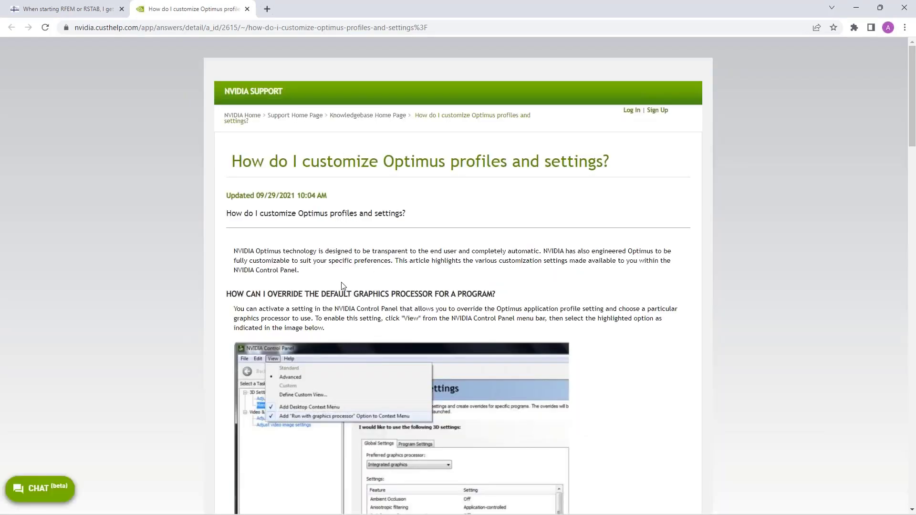
pyautogui.scroll(-9, 345, 287)
pyautogui.scroll(-8, 345, 285)
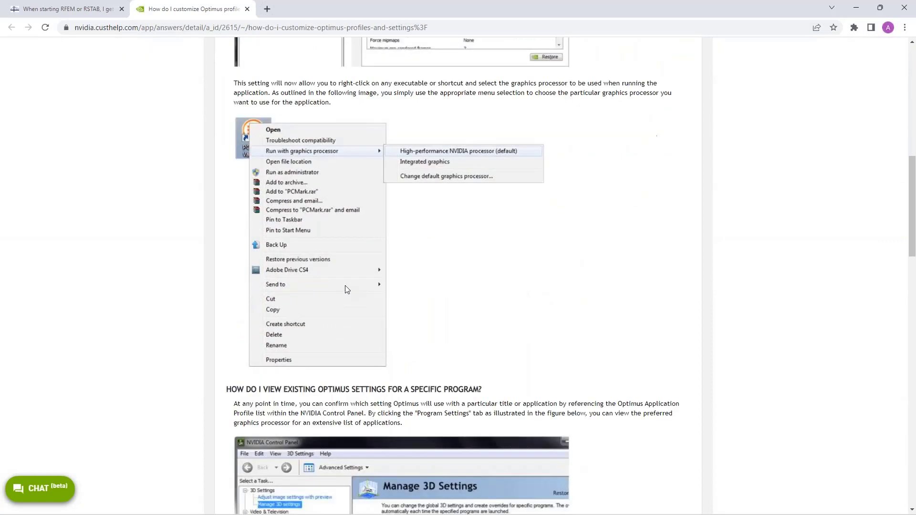
# Step: Read the article's section on creating Optimus settings for a new program and bring the NVIDIA Control Panel over the page
pyautogui.scroll(-7, 397, 274)
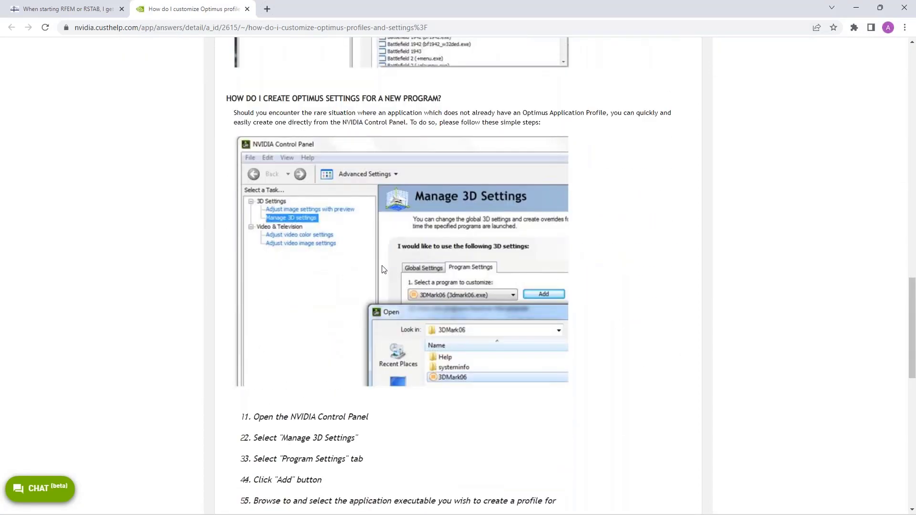
pyautogui.scroll(1, 382, 270)
pyautogui.moveTo(65, 136); pyautogui.dragTo(430, 100)
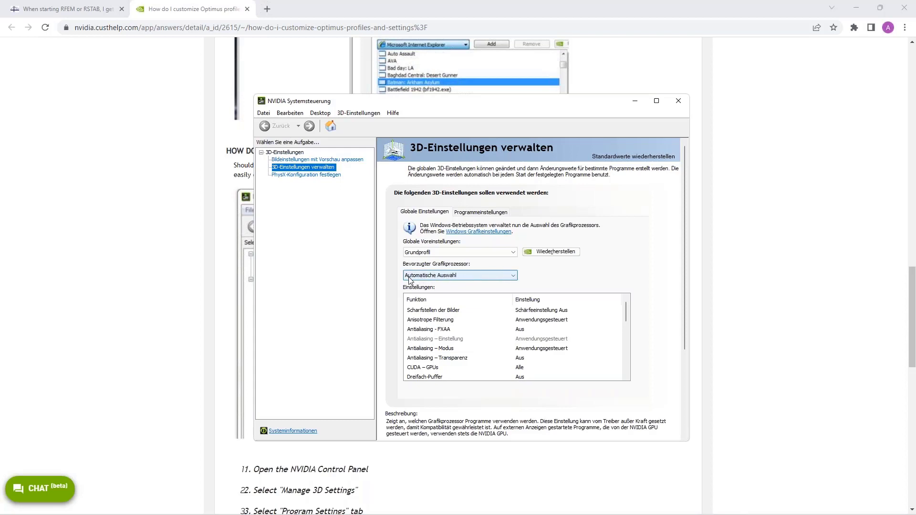
# Step: Try NVIDIA Hochleistungsprozessor as the global preferred graphics processor and set it back to Automatische Auswahl
pyautogui.click(488, 276)
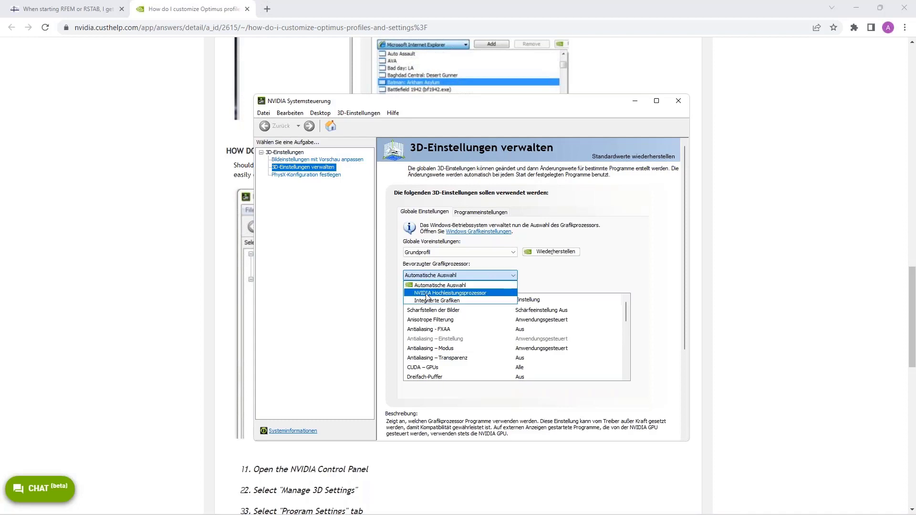
pyautogui.click(493, 293)
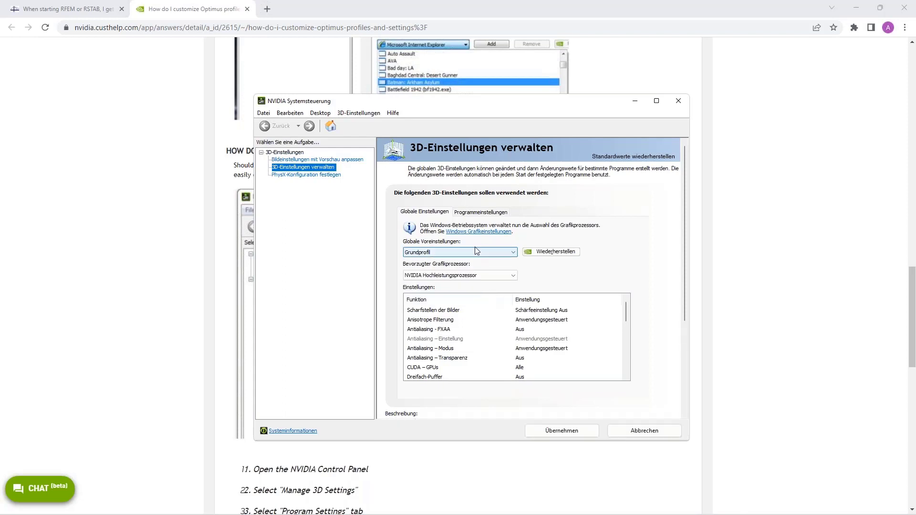
pyautogui.click(457, 278)
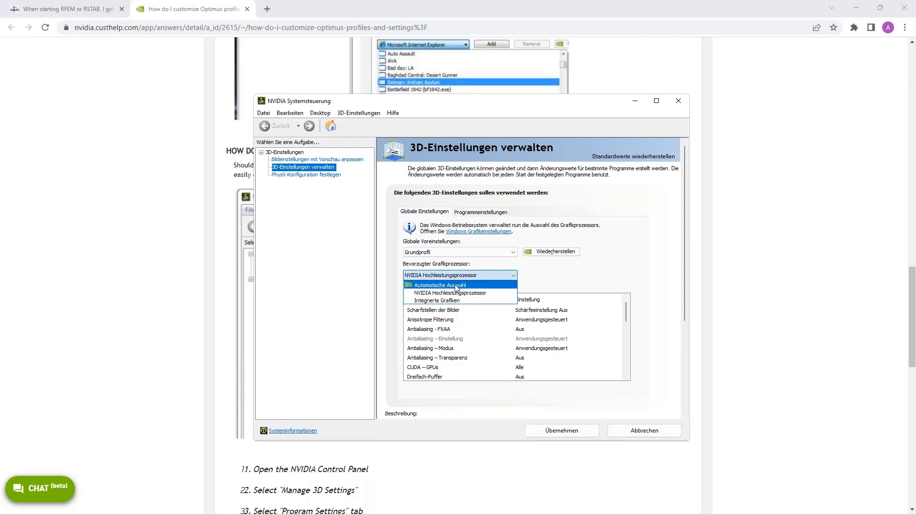
pyautogui.click(455, 283)
# Step: Look through the programs with custom 3D settings and add RFEM6.exe to them
pyautogui.click(479, 213)
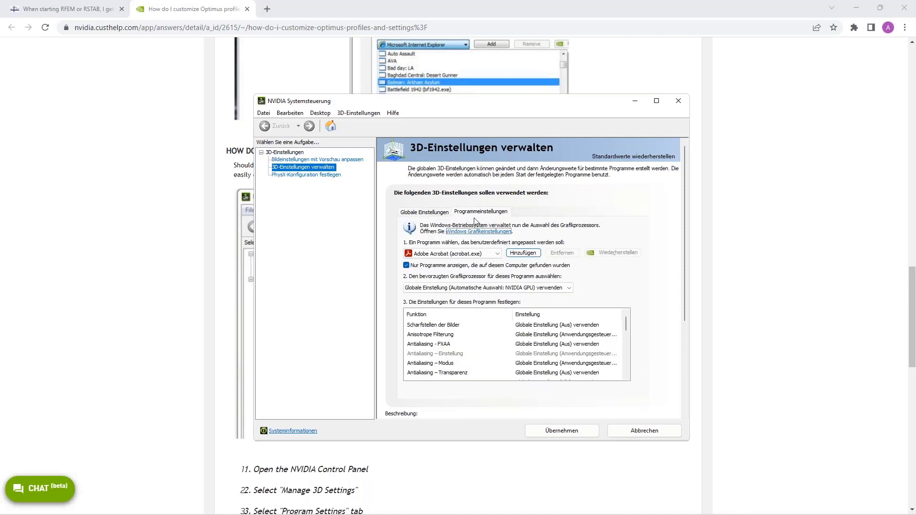
pyautogui.click(469, 255)
pyautogui.scroll(-1, 477, 283)
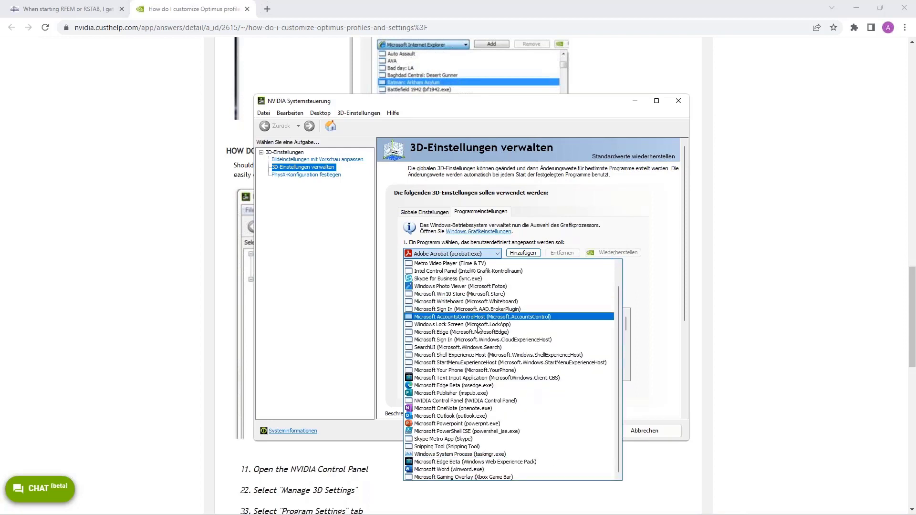
pyautogui.click(619, 237)
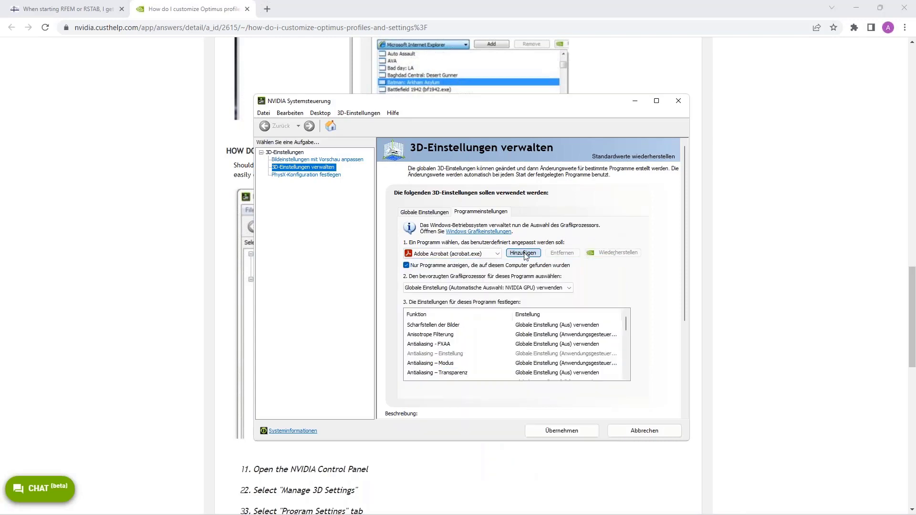
pyautogui.click(524, 253)
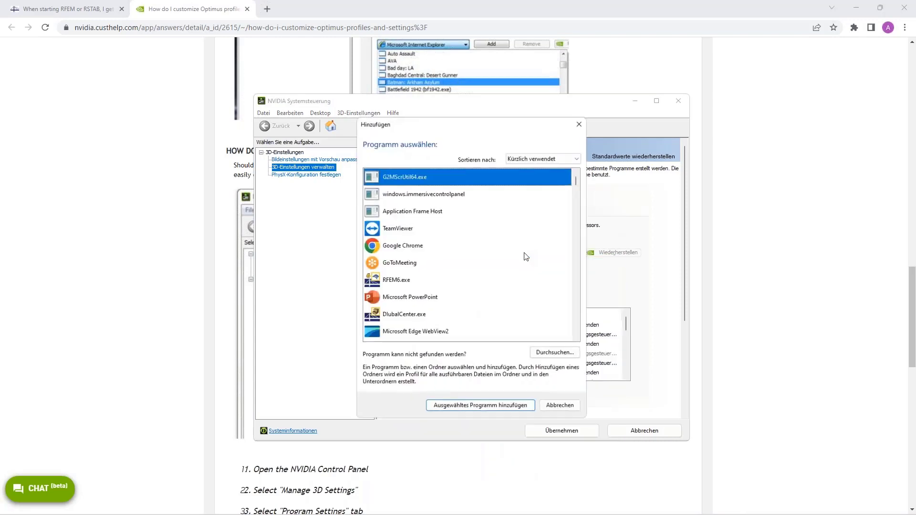
pyautogui.click(397, 282)
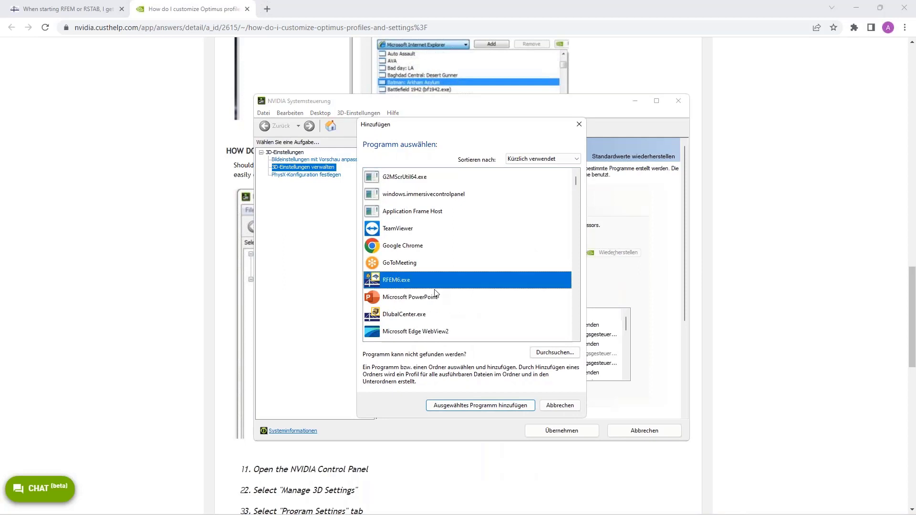
pyautogui.click(473, 406)
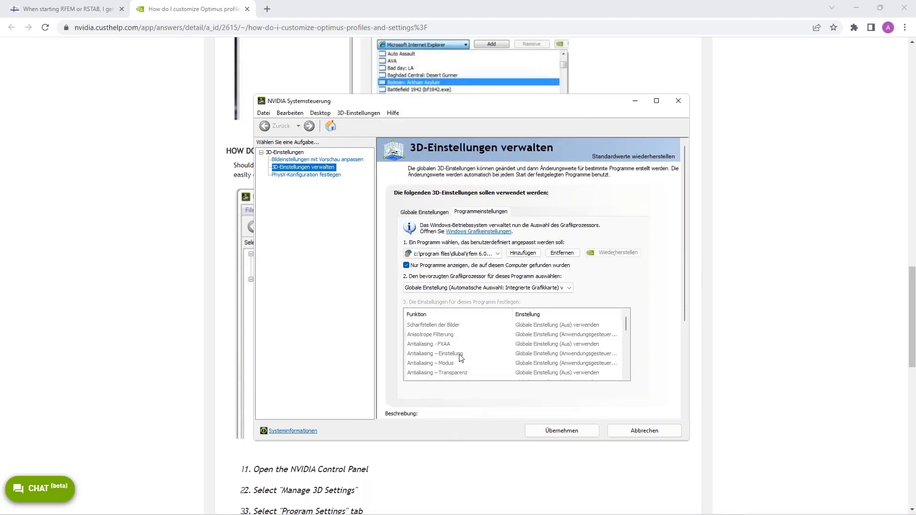
# Step: Set the preferred graphics processor for RFEM 6 to NVIDIA Hochleistungsprozessor and check its entry among the customized programs
pyautogui.click(444, 288)
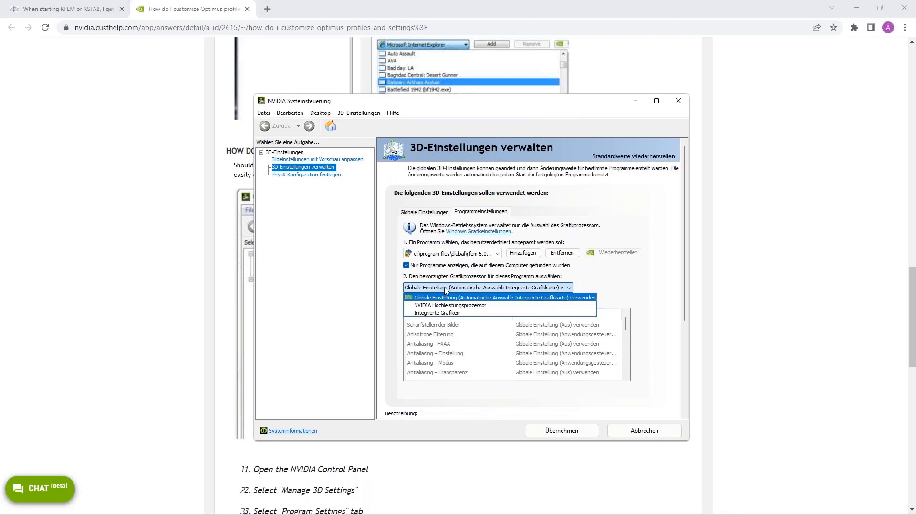
pyautogui.click(476, 306)
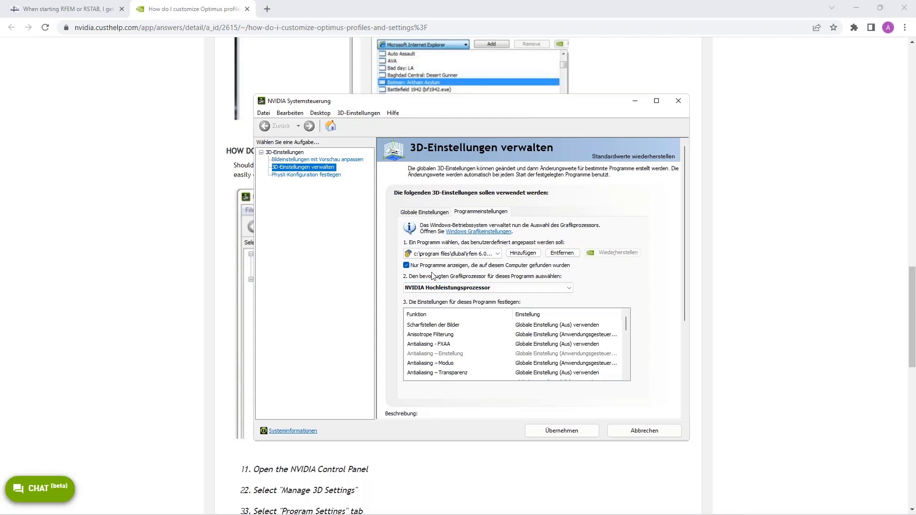
pyautogui.click(496, 254)
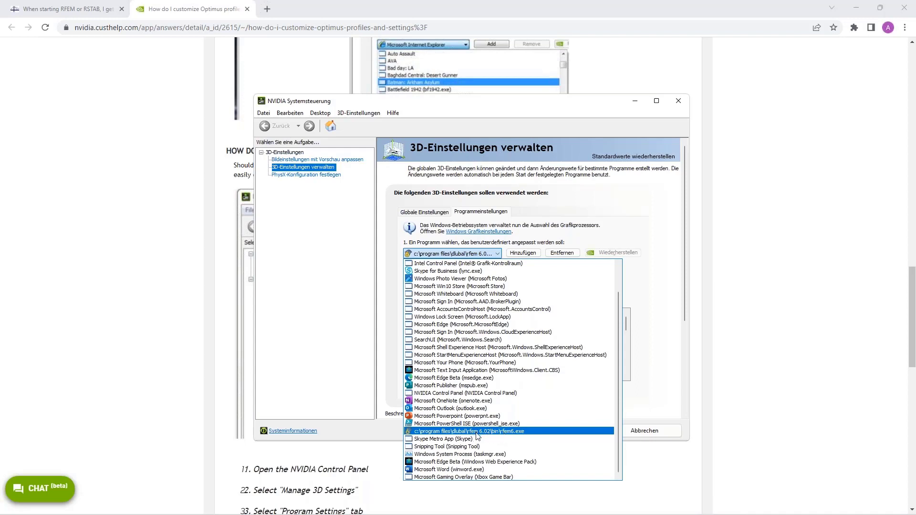
pyautogui.click(640, 237)
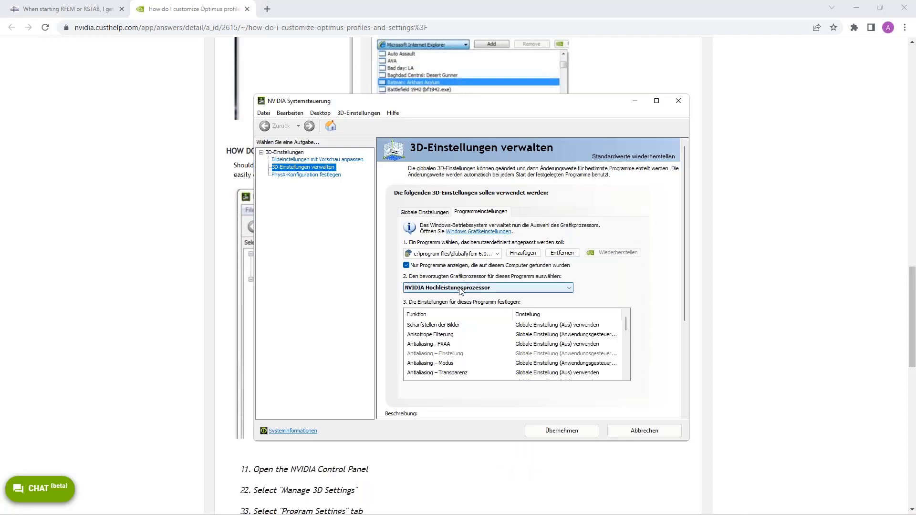
# Step: Try NVIDIA Hochleistungsprozessor as the global preferred graphics processor again and discard the pending 3D settings changes
pyautogui.click(423, 213)
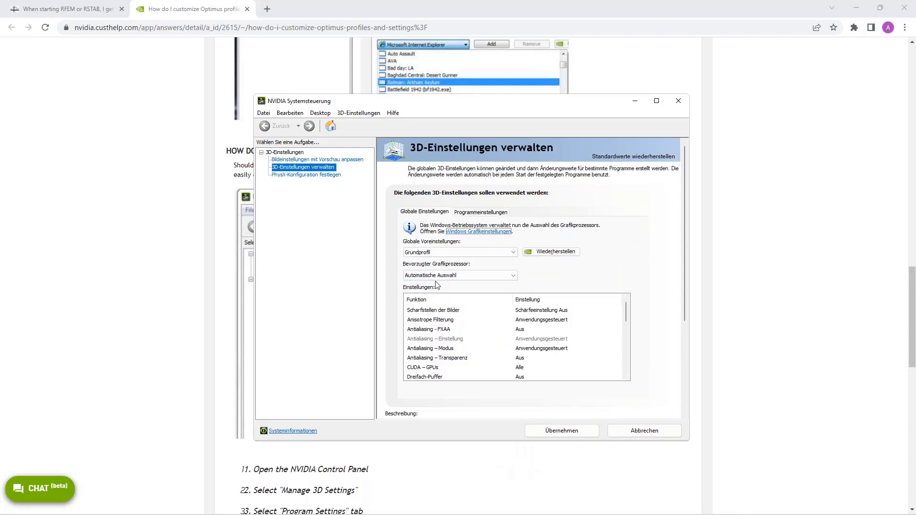
pyautogui.click(436, 276)
pyautogui.click(445, 294)
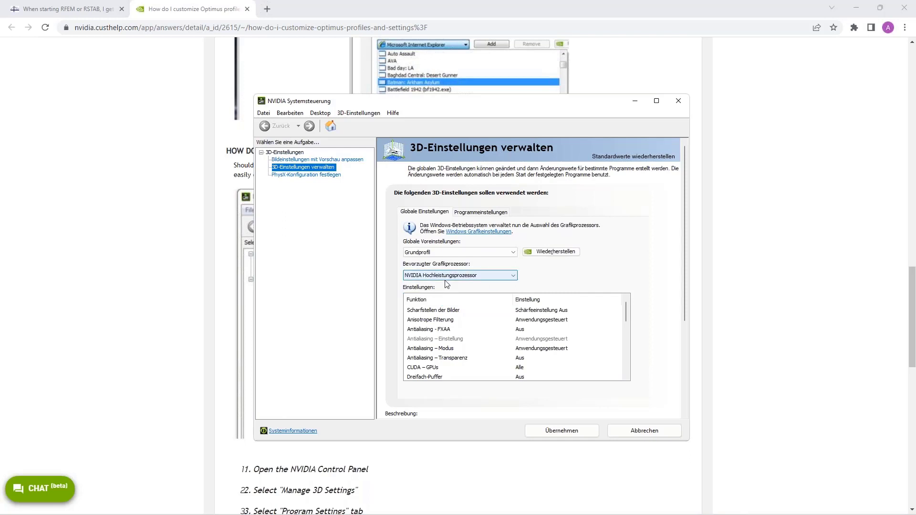
pyautogui.click(639, 432)
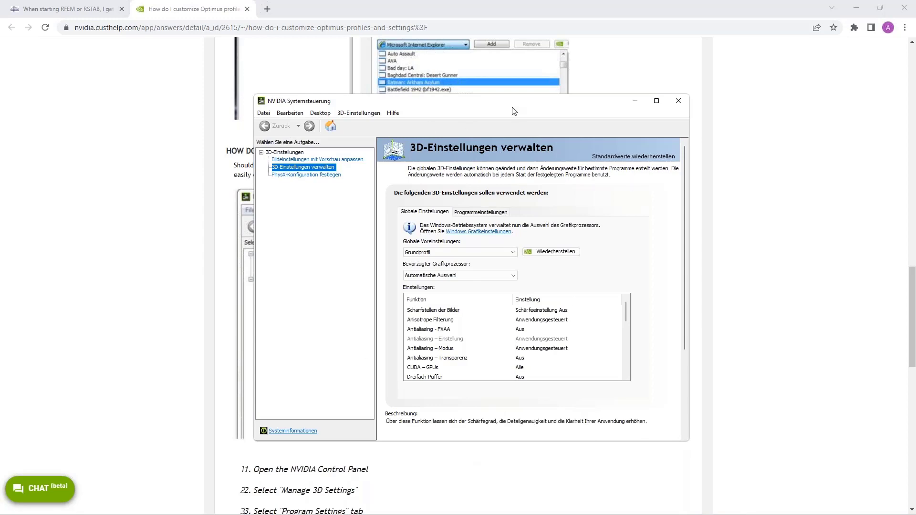
# Step: Switch to RFEM and activate the model Duopitch roof truss.rf6
pyautogui.moveTo(210, 511)
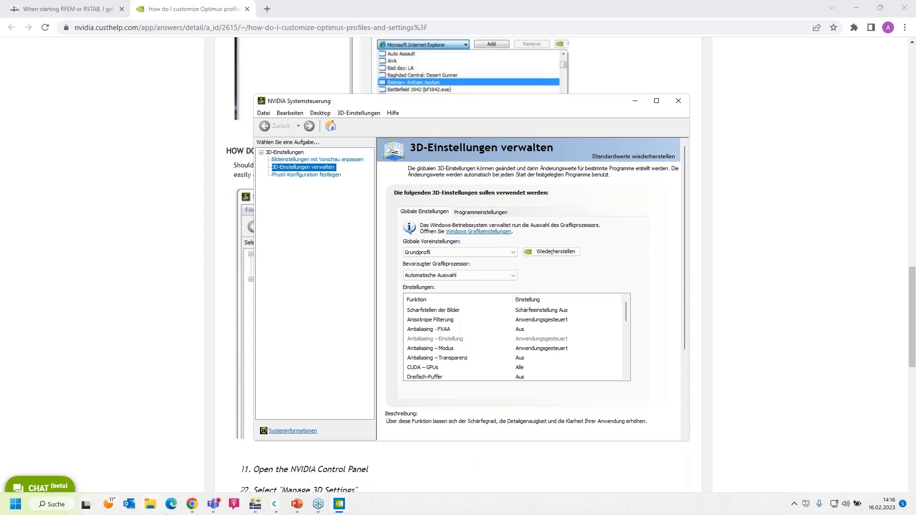
pyautogui.click(256, 504)
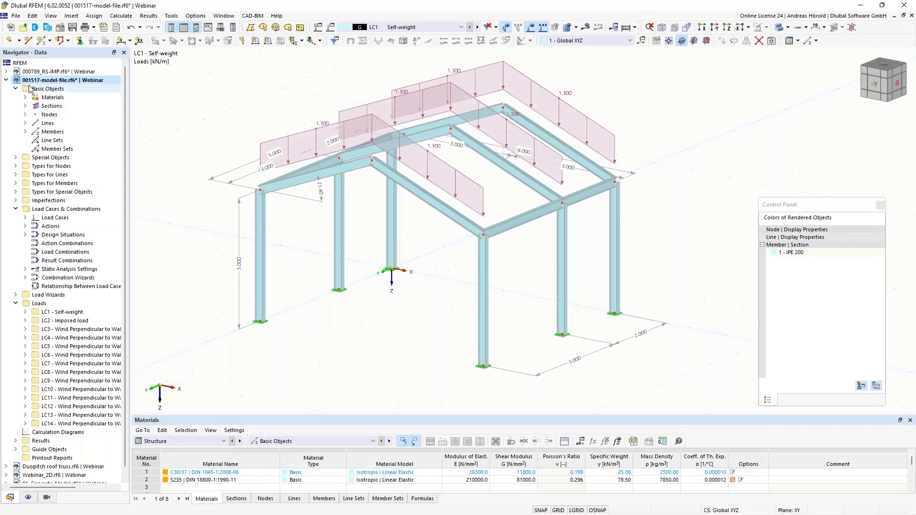
pyautogui.click(6, 80)
pyautogui.click(44, 89)
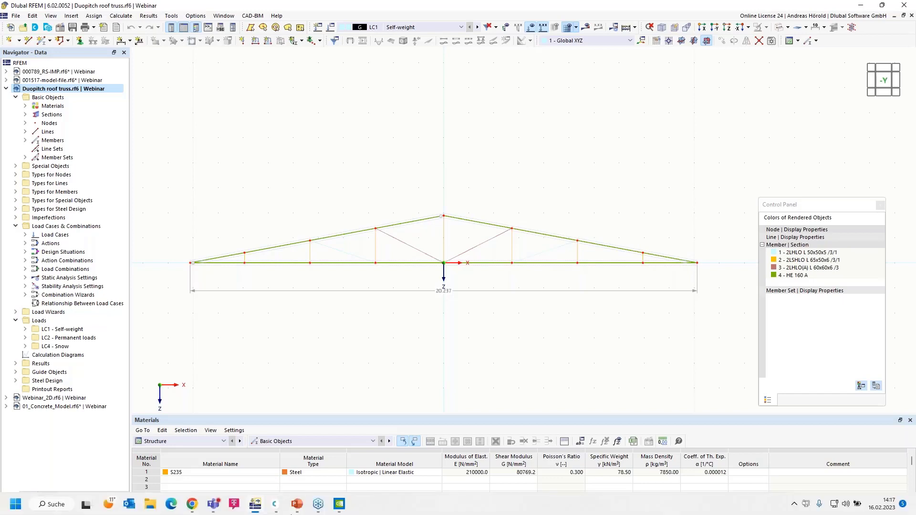
# Step: Enlarge the tables, display the Steel Design input data and run the missing Steel Design calculation
pyautogui.moveTo(281, 411); pyautogui.dragTo(279, 365)
pyautogui.click(182, 395)
pyautogui.click(186, 450)
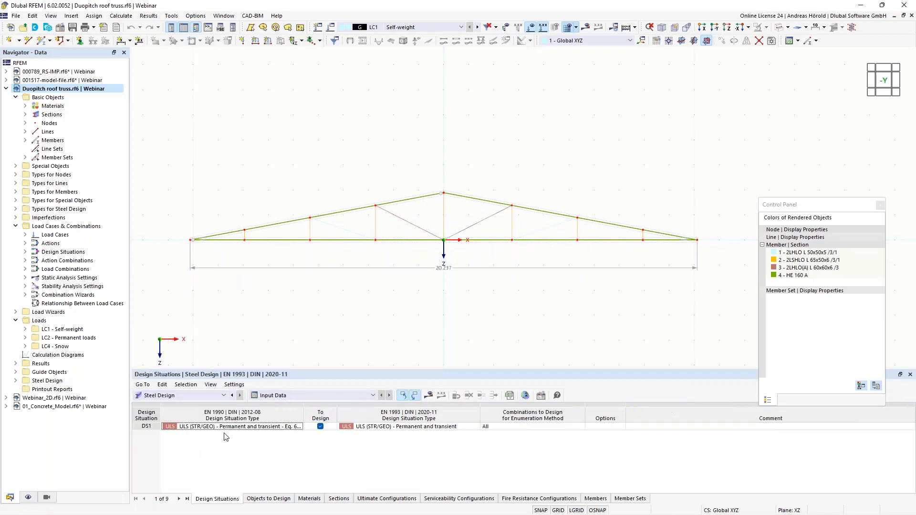
pyautogui.click(429, 396)
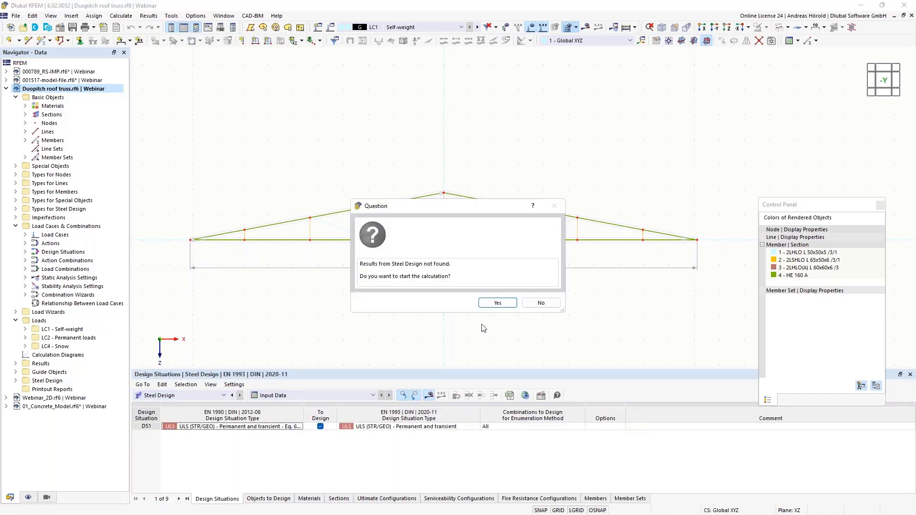
pyautogui.click(496, 303)
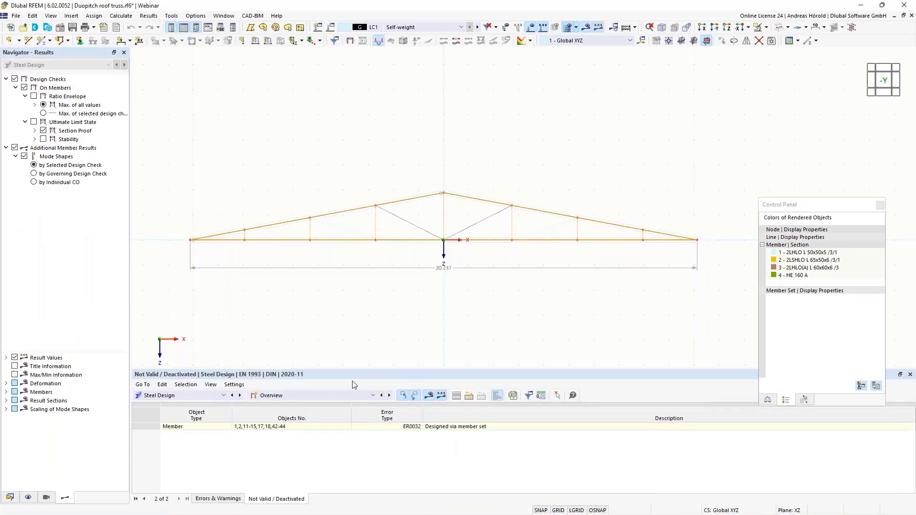
# Step: Show the Design Ratios on Members results and locate the non-designable entry of member 36 in the truss
pyautogui.click(321, 395)
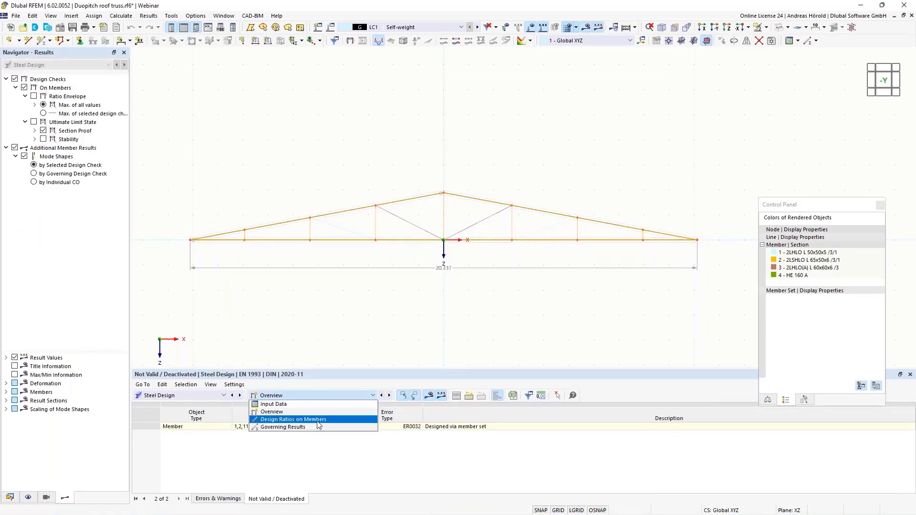
pyautogui.click(317, 420)
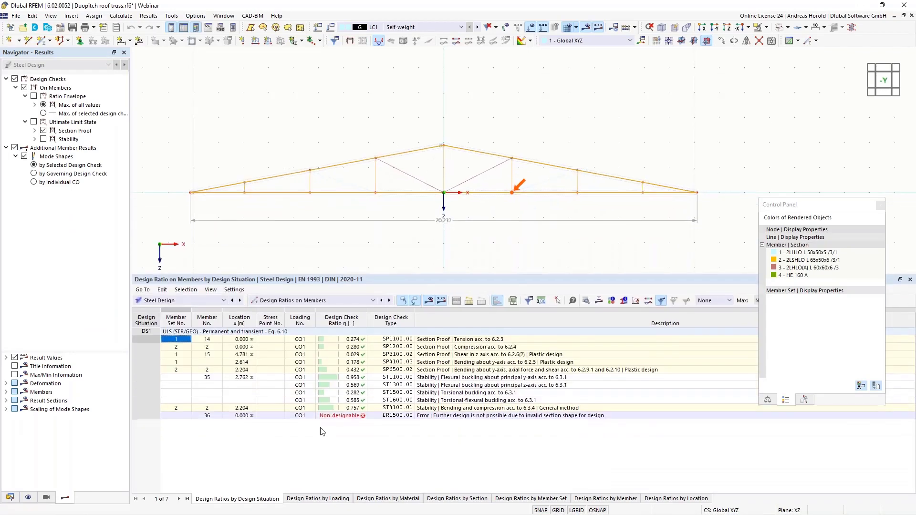
pyautogui.click(342, 417)
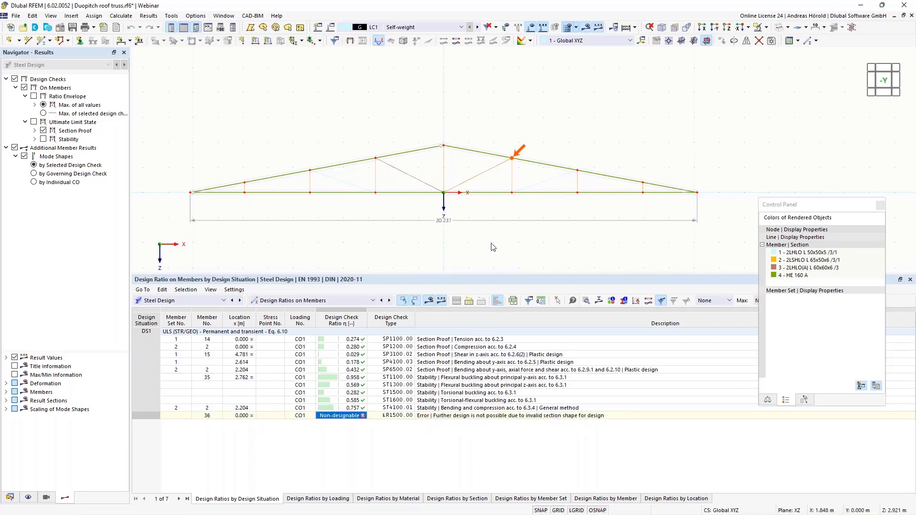
# Step: Edit the two inner truss diagonals, members 36 and 40, together and open their 2LHLO(A) L 60x60x6 /3 section for editing
pyautogui.click(482, 176)
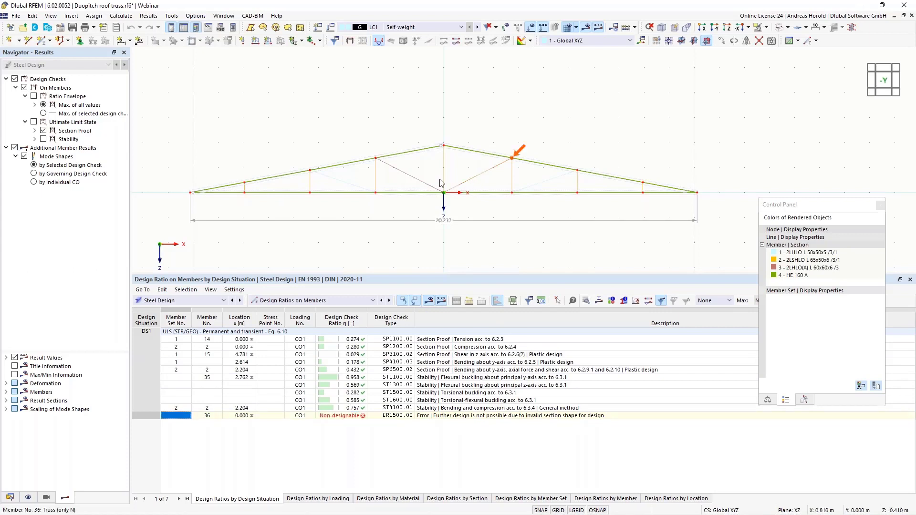
pyautogui.rightClick(408, 178)
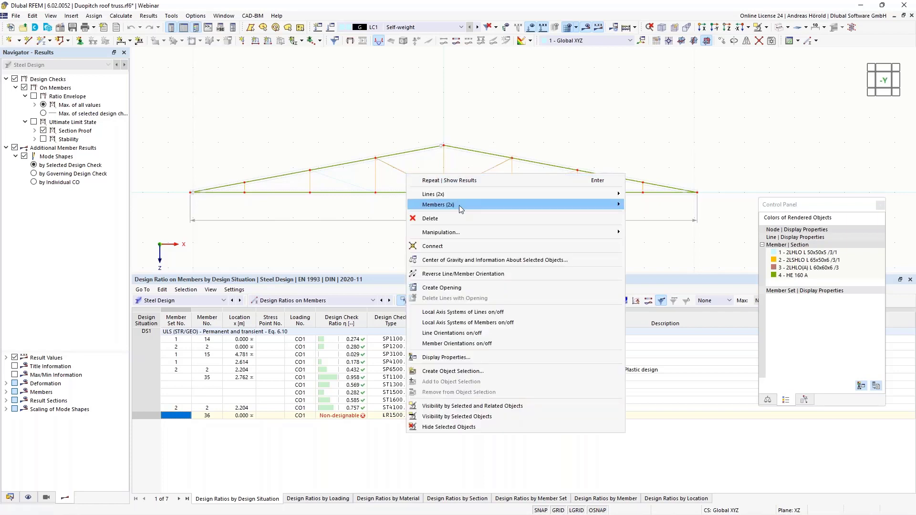
pyautogui.moveTo(465, 205)
pyautogui.click(646, 205)
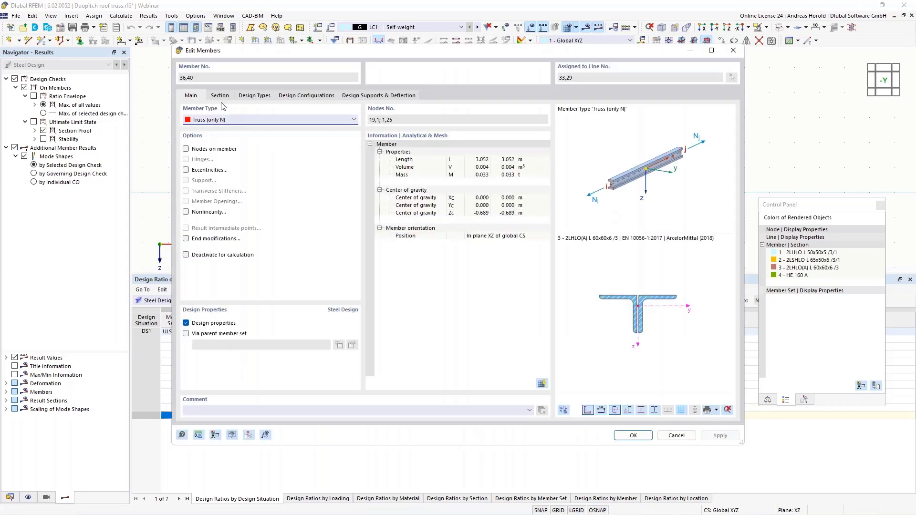
pyautogui.click(219, 96)
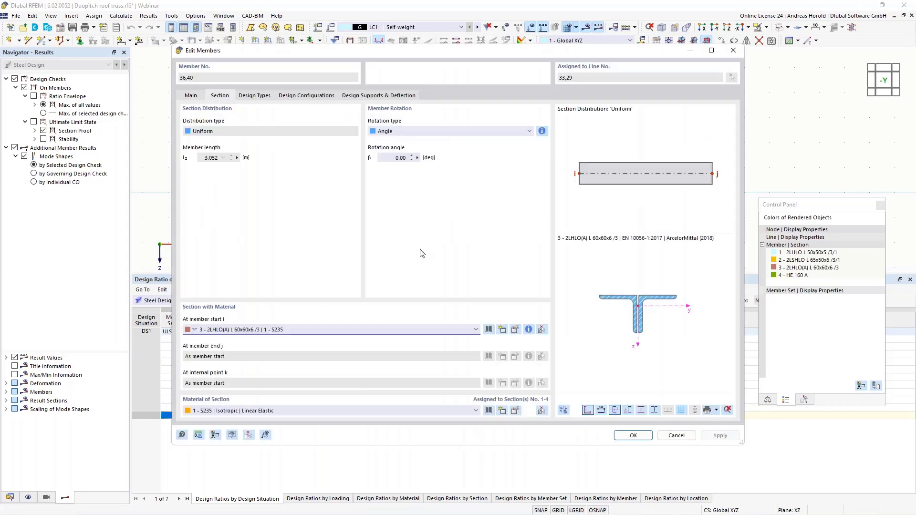
pyautogui.click(515, 330)
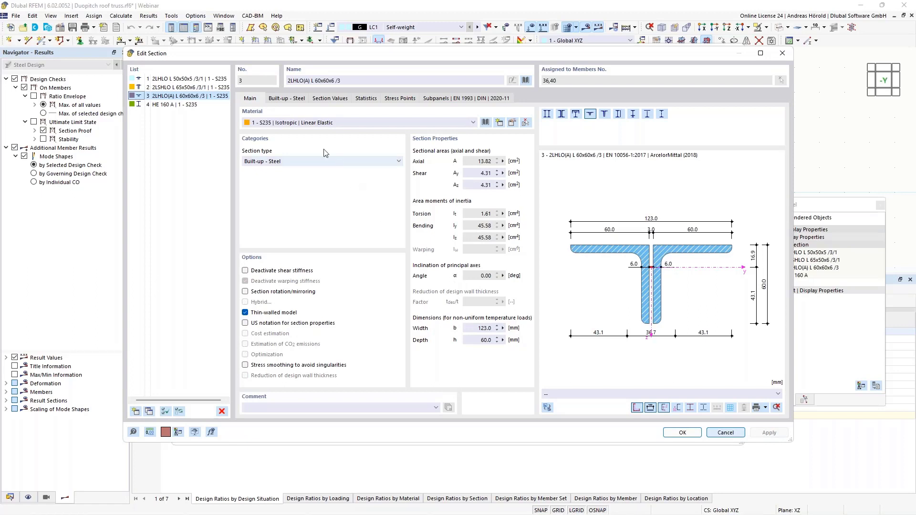
# Step: Change the built-up section to 2 Angles with Horizontal Legs Outward, using L 60x60x6 angles from the ArcelorMittal EN 10056-1:2017 series
pyautogui.click(286, 100)
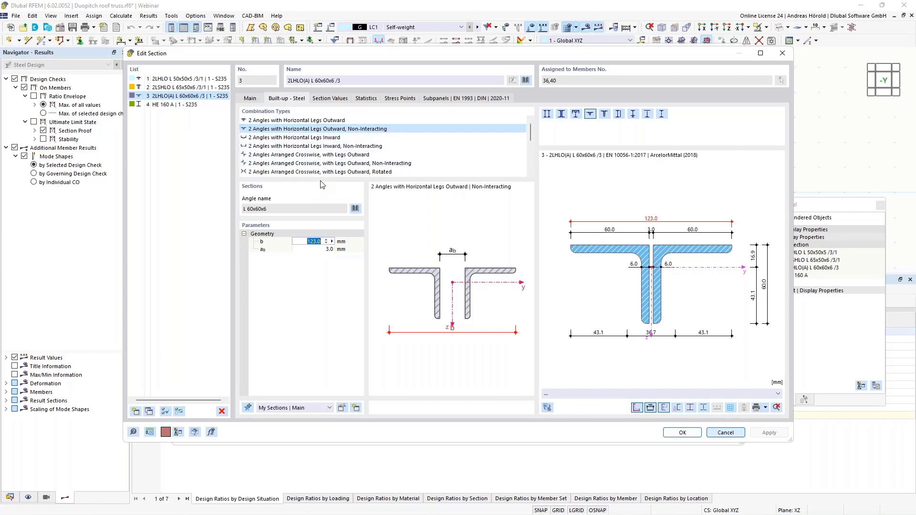
pyautogui.click(311, 121)
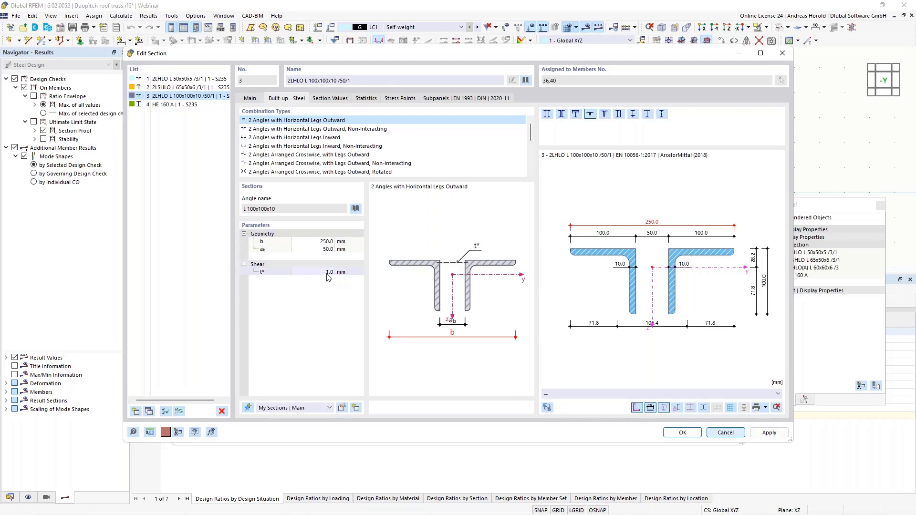
pyautogui.click(356, 208)
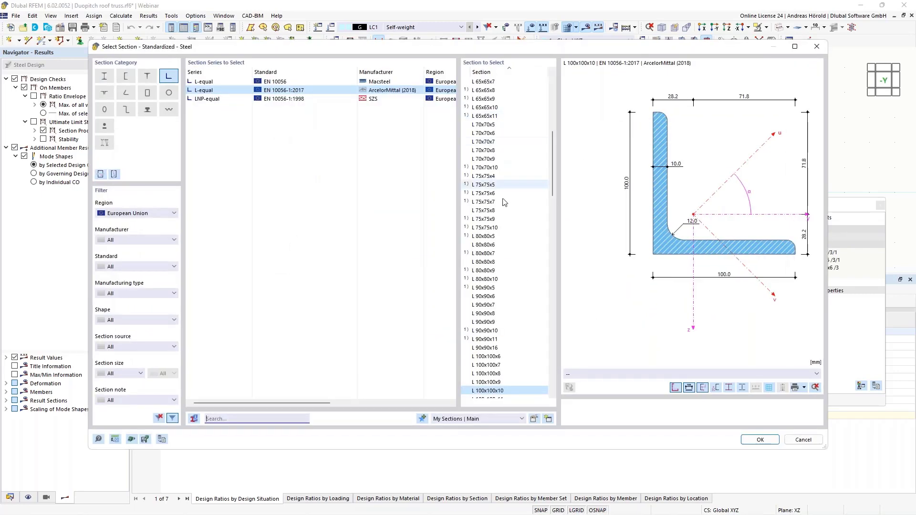
pyautogui.scroll(3, 492, 163)
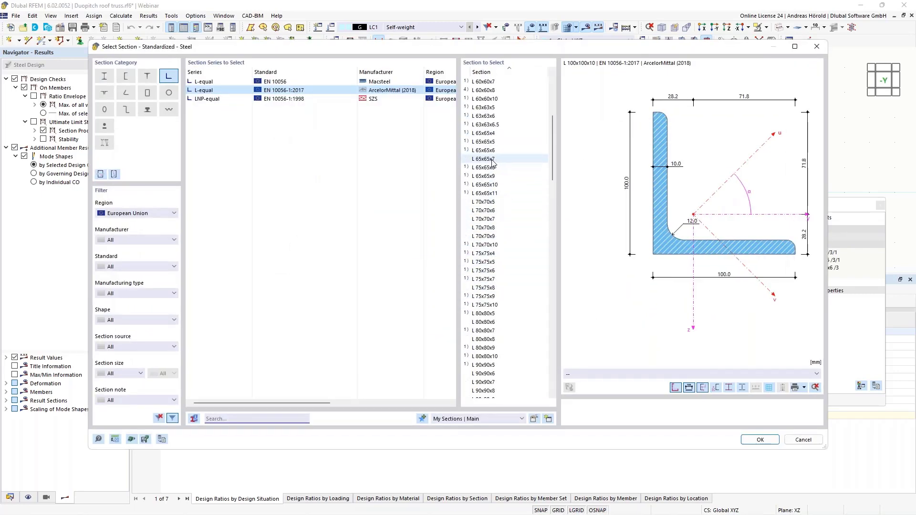
pyautogui.scroll(1, 486, 86)
pyautogui.click(486, 99)
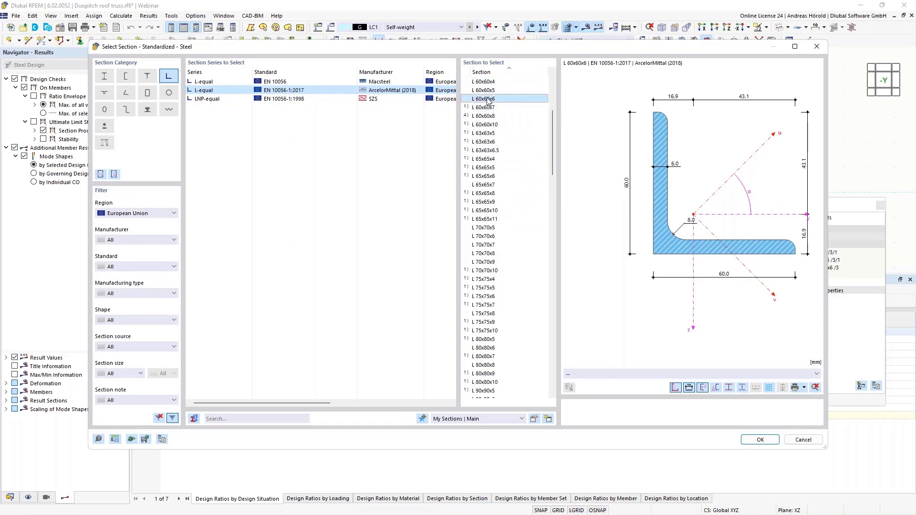
pyautogui.click(759, 439)
# Step: Set the section's overall width b to 123 mm, accept deleting the results, and apply the changes to the section and members 36 and 40
pyautogui.doubleClick(324, 242)
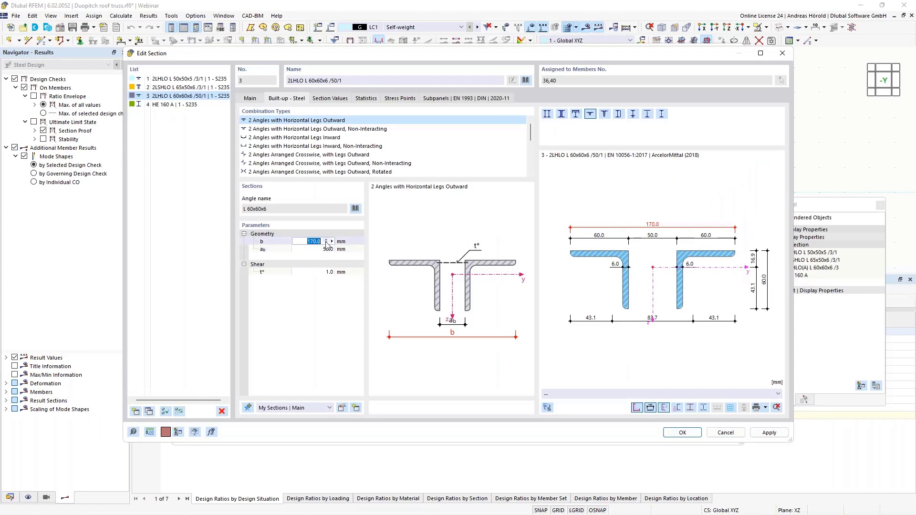
pyautogui.write('123')
pyautogui.press('Tab')
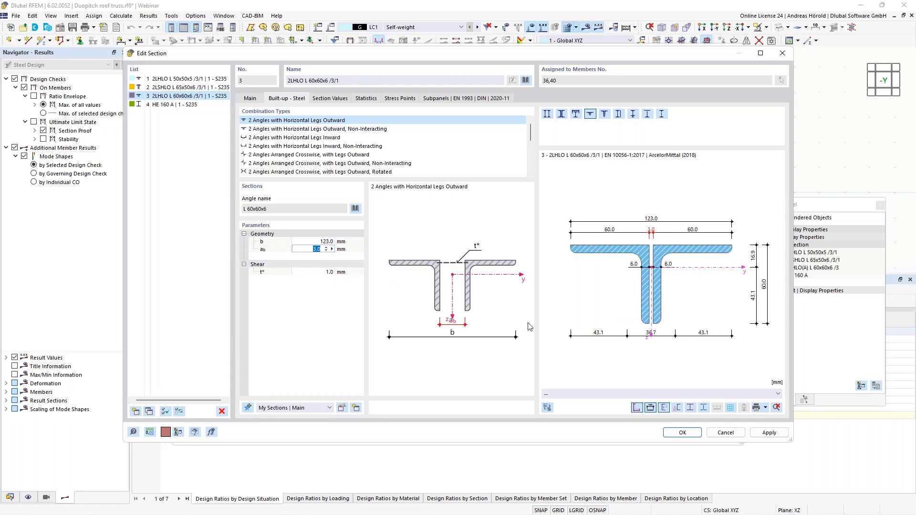
pyautogui.click(683, 435)
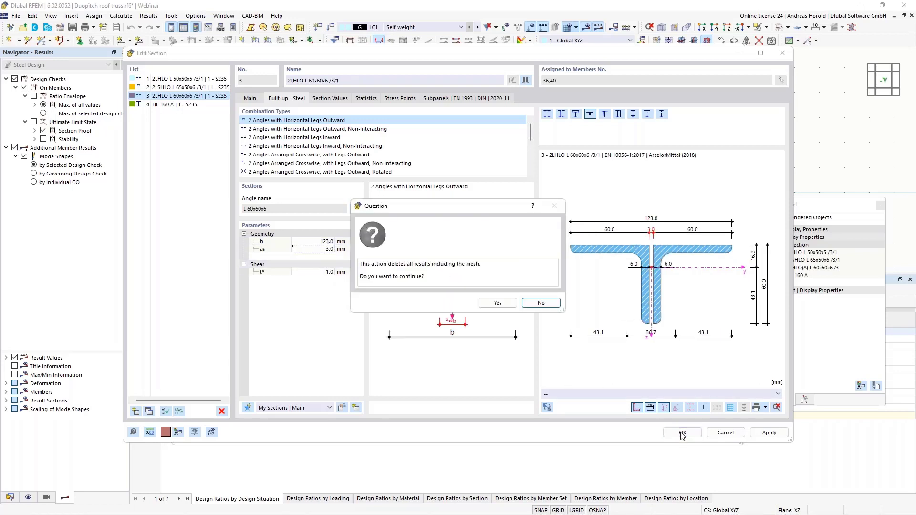
pyautogui.click(494, 305)
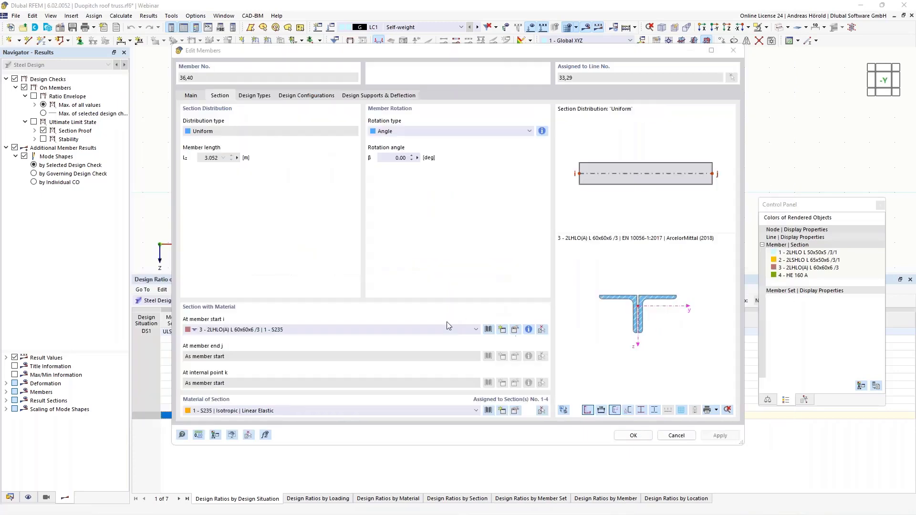
pyautogui.click(633, 435)
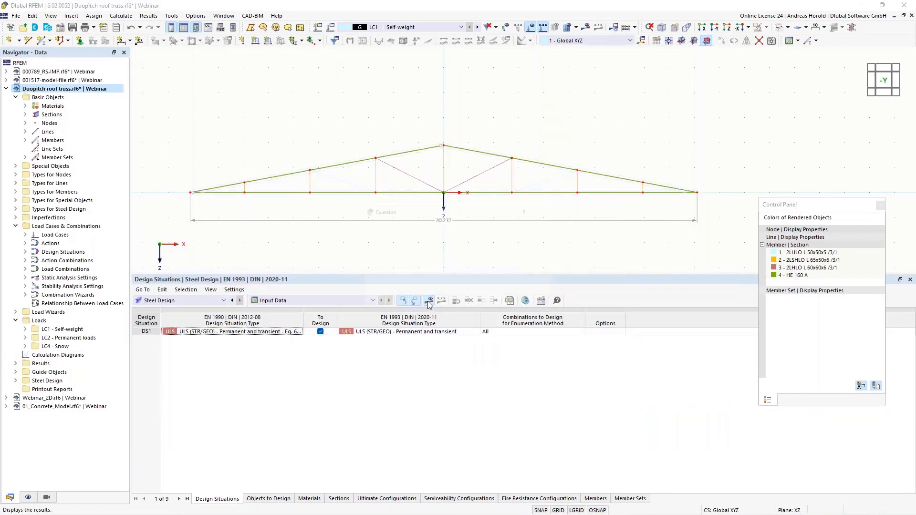
# Step: Calculate and show the results again, display Design Ratios on Members and select the bending and compression stability check of member 2
pyautogui.click(481, 304)
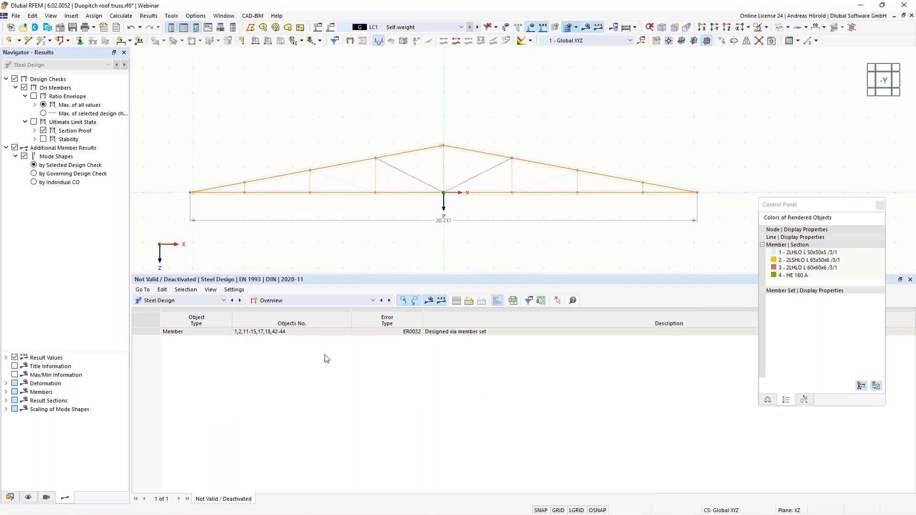
pyautogui.click(315, 300)
pyautogui.click(312, 325)
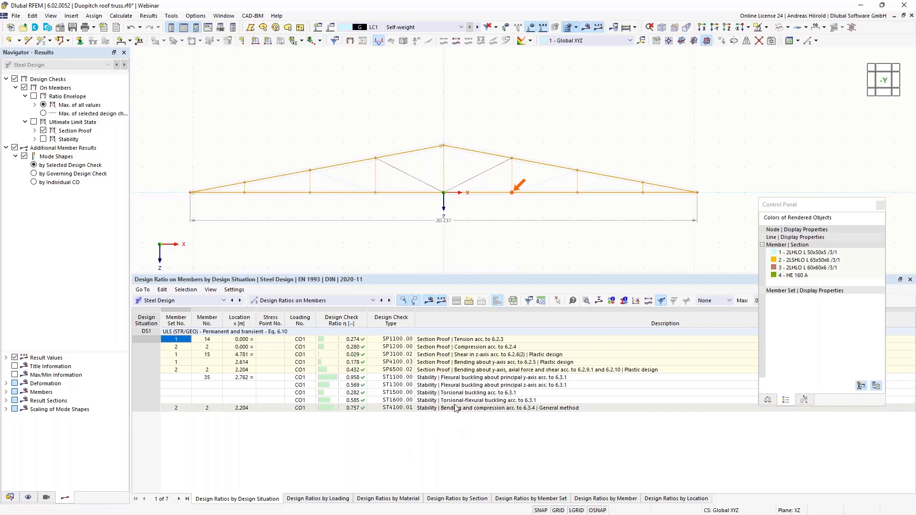
pyautogui.click(456, 409)
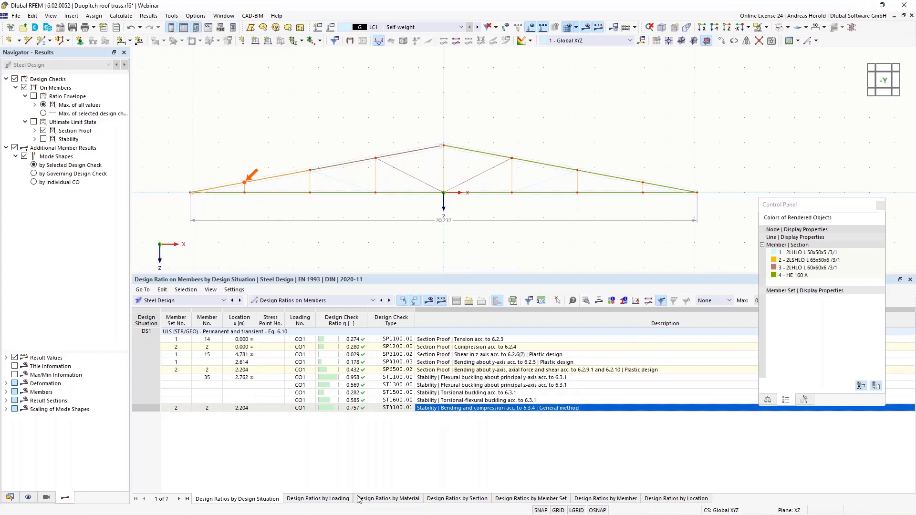
# Step: Shrink the tables, collapse the truss model in the data navigator and activate the model Webinar_2D.rf6
pyautogui.moveTo(460, 274); pyautogui.dragTo(460, 330)
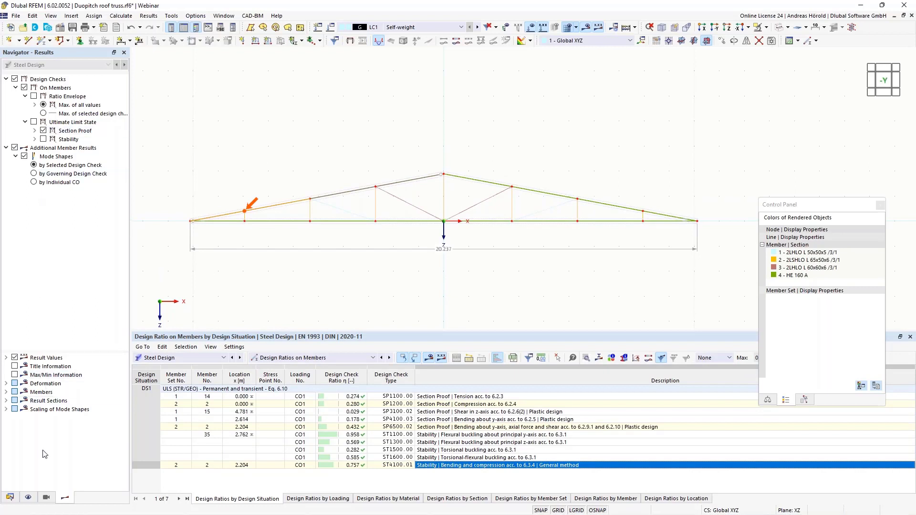
pyautogui.click(11, 498)
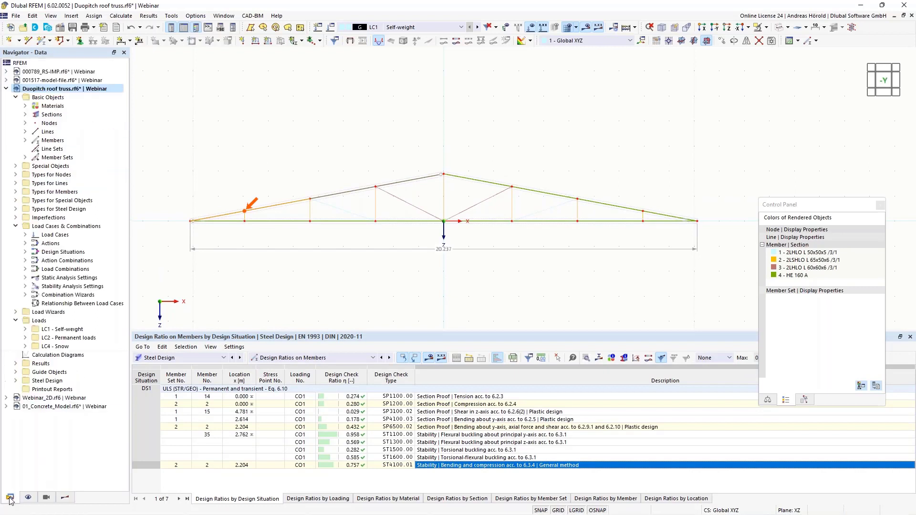
pyautogui.click(6, 88)
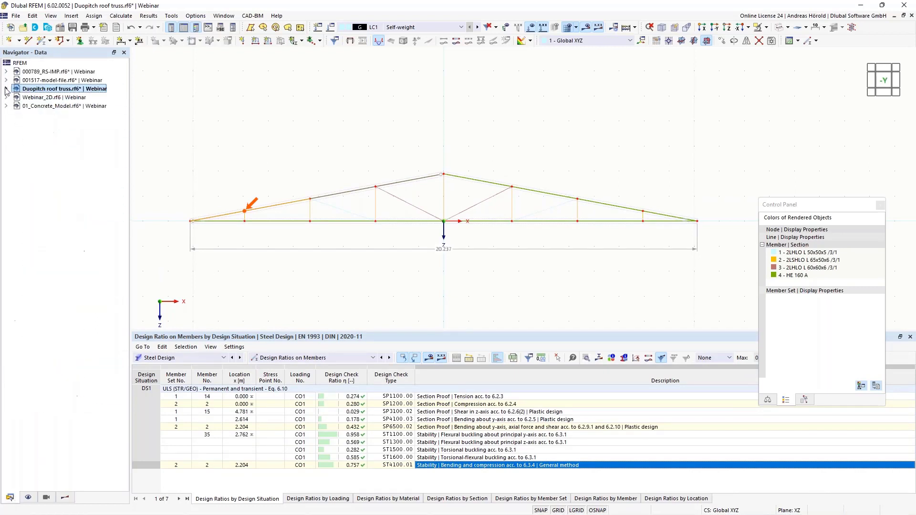
pyautogui.click(60, 98)
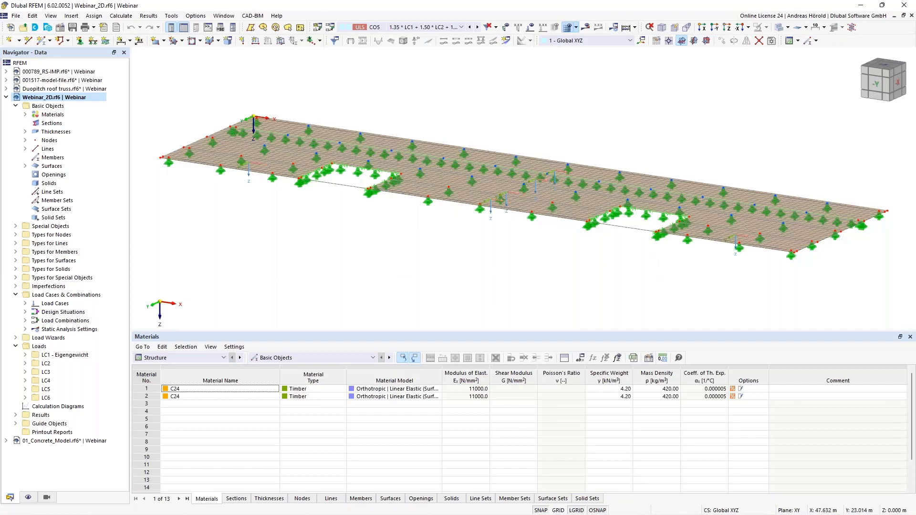
# Step: Open the line hinge along the slab's interior line, examine its spring constants and close it without changes
pyautogui.keyDown('ctrl'); pyautogui.moveTo(652, 270); pyautogui.dragTo(639, 272, button='middle'); pyautogui.keyUp('ctrl')
pyautogui.scroll(5, 606, 182)
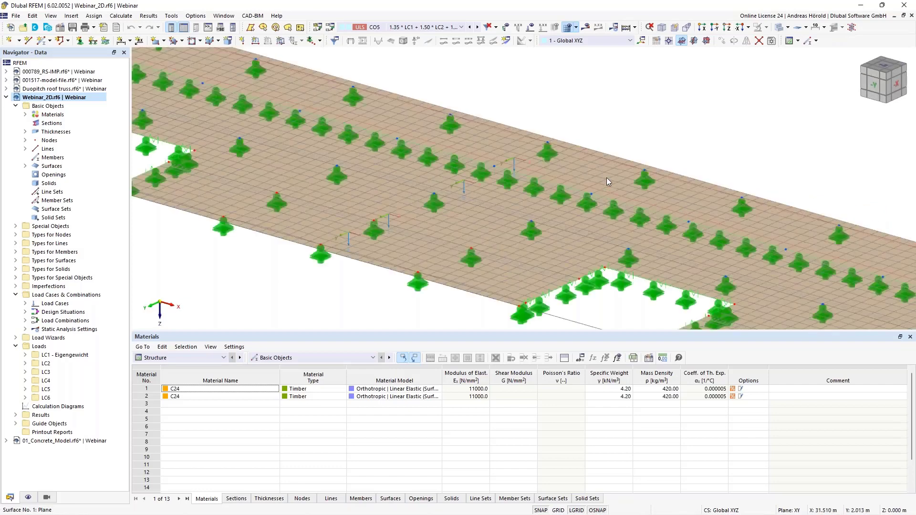
pyautogui.doubleClick(553, 202)
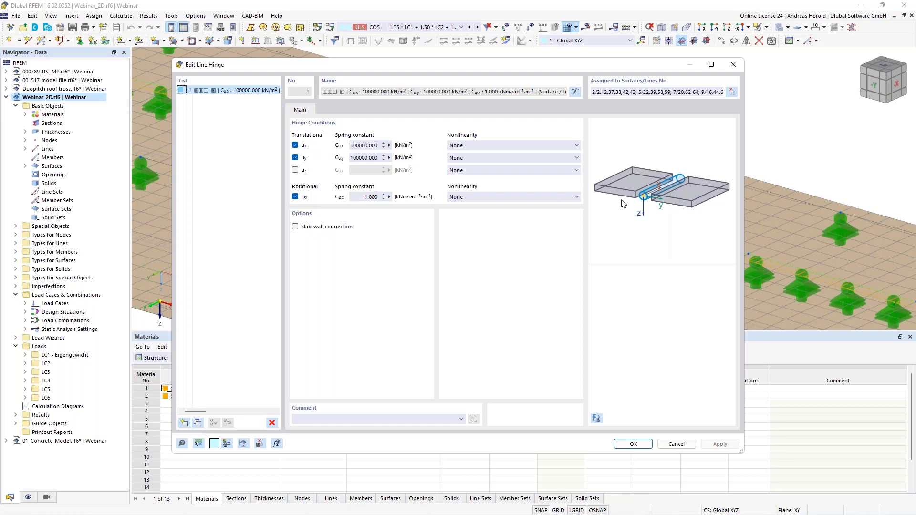
pyautogui.click(734, 65)
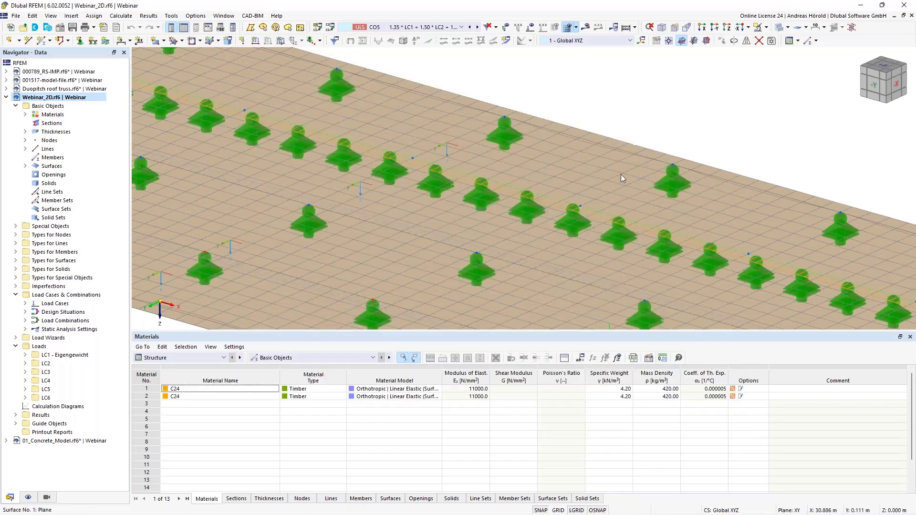
# Step: Open the result diagrams for the line hinge on the slab and clear all displayed results
pyautogui.rightClick(598, 218)
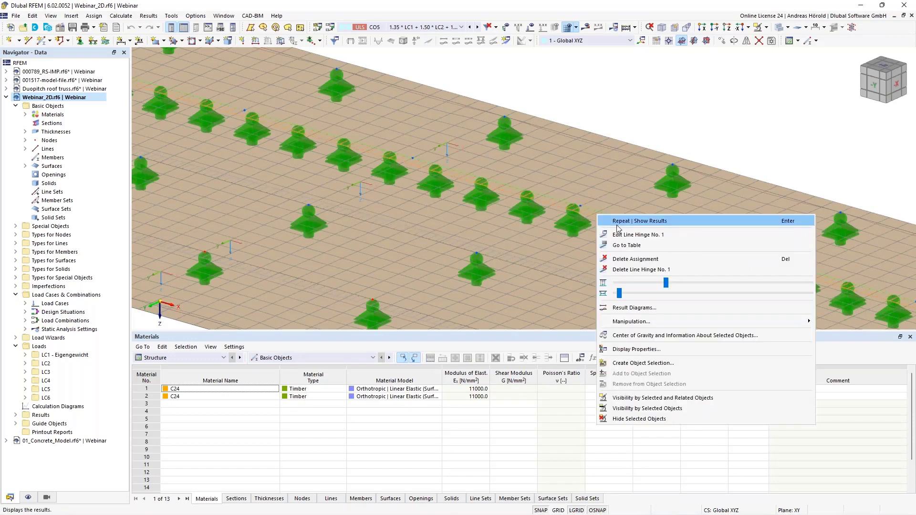
pyautogui.click(651, 308)
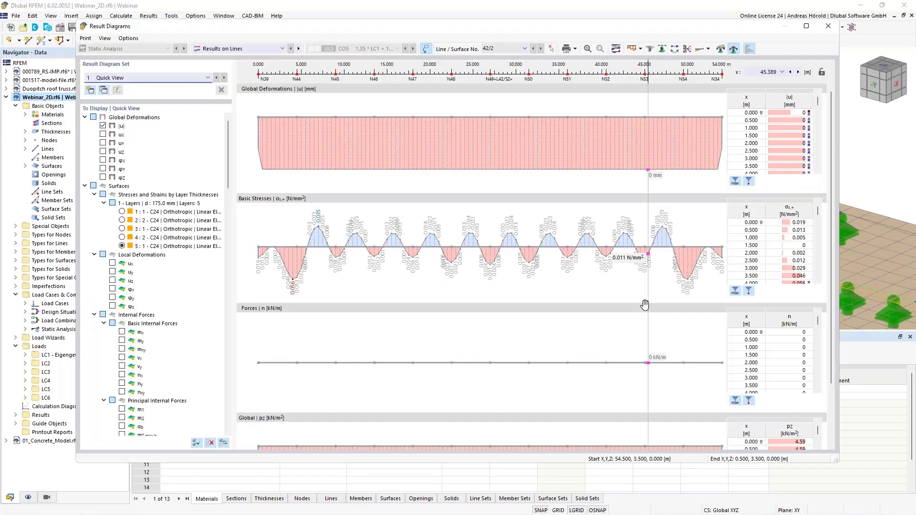
pyautogui.click(210, 443)
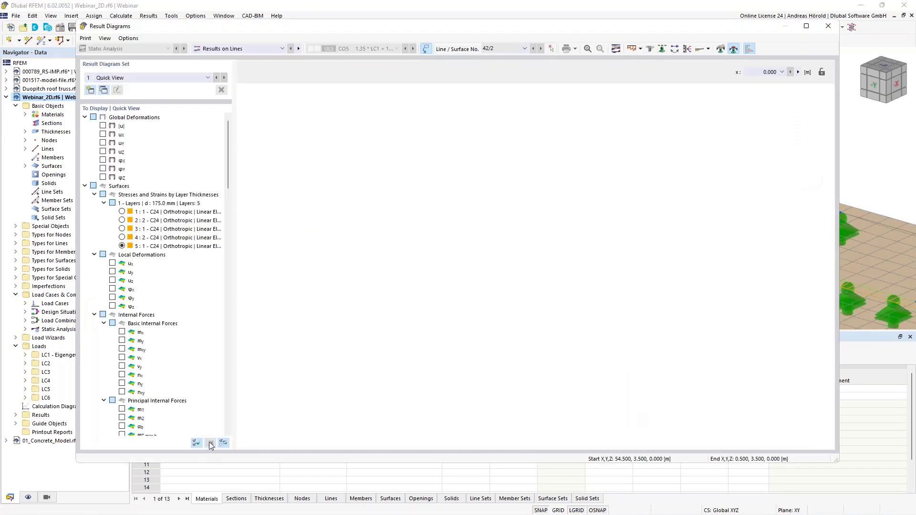
# Step: Display only the line hinge force vz in the diagrams, after a brief comparison with the hinge force n
pyautogui.scroll(-20, 146, 229)
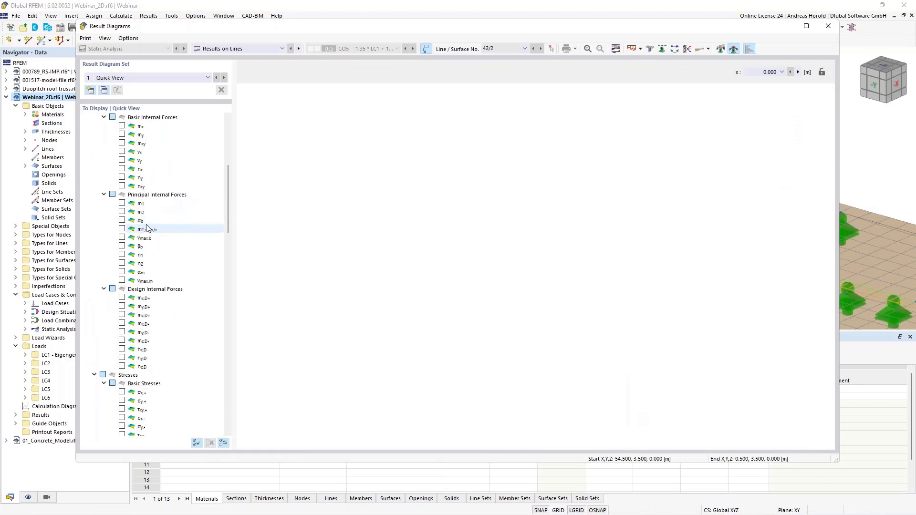
pyautogui.scroll(-12, 146, 228)
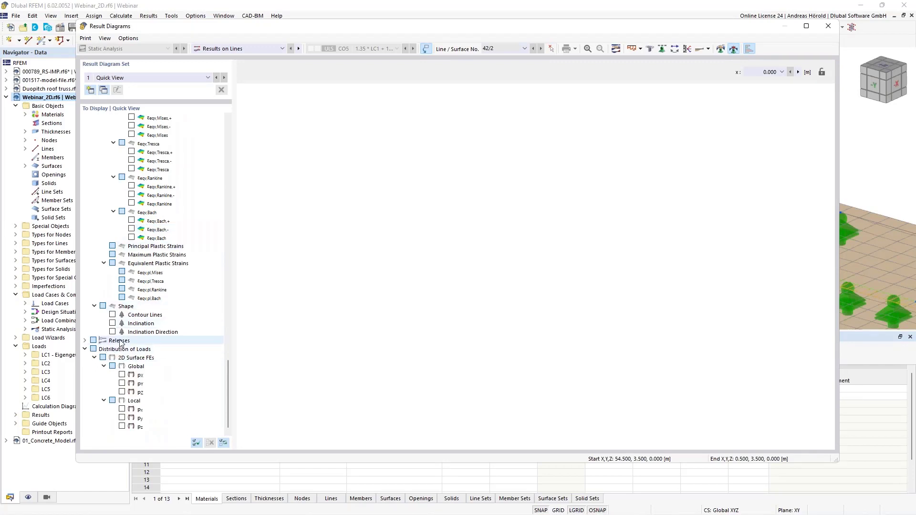
pyautogui.click(85, 340)
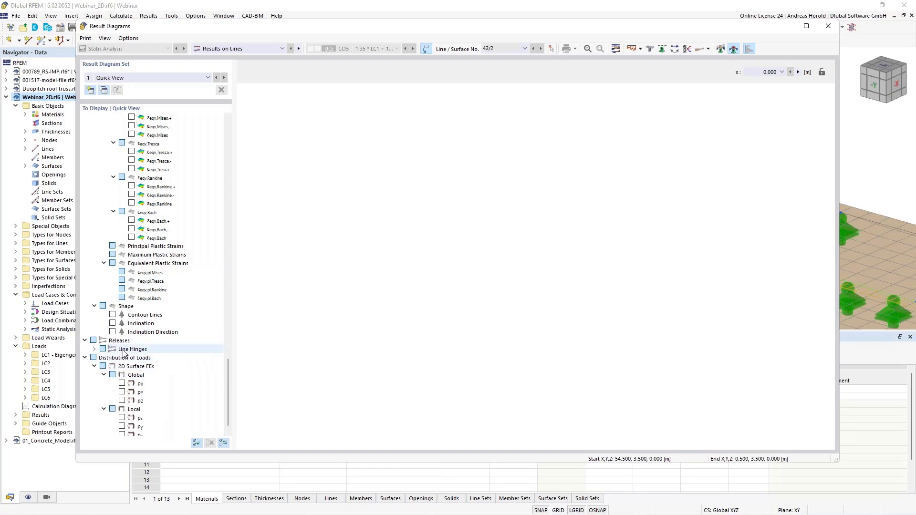
pyautogui.click(94, 349)
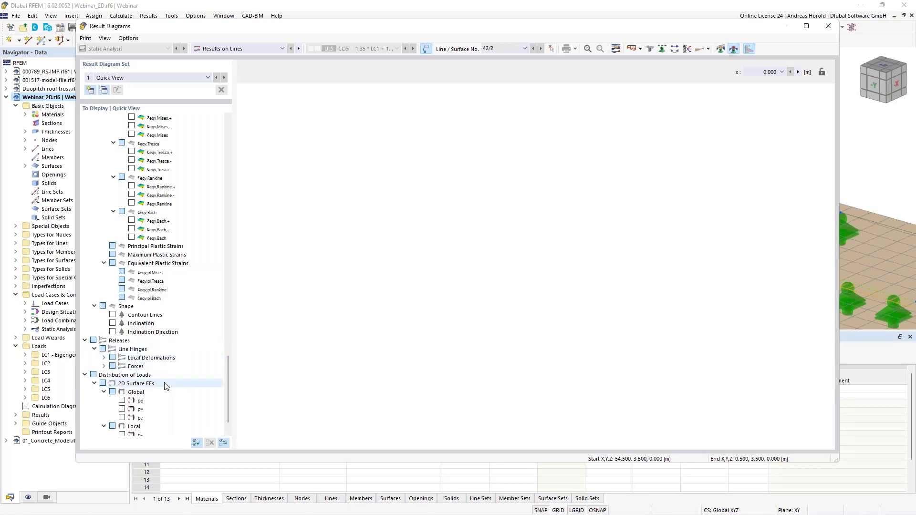
pyautogui.click(104, 365)
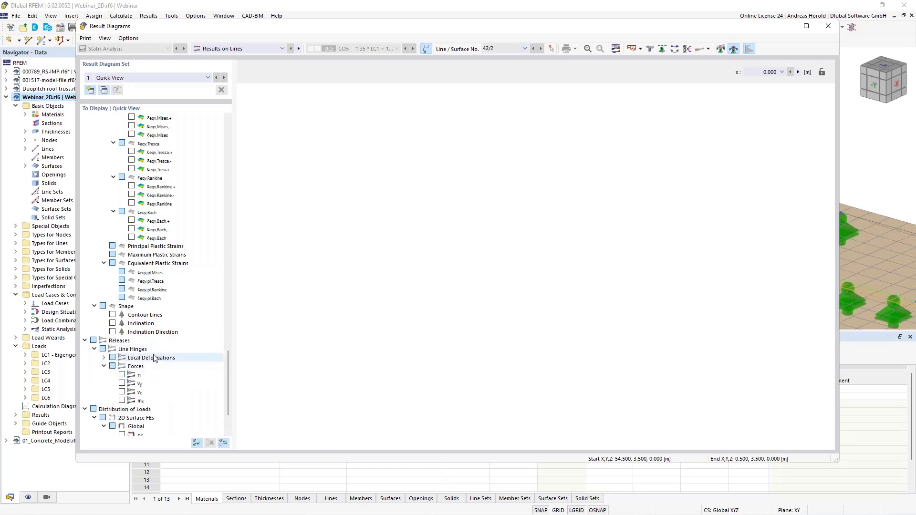
pyautogui.scroll(-3, 154, 358)
pyautogui.click(125, 334)
pyautogui.click(124, 333)
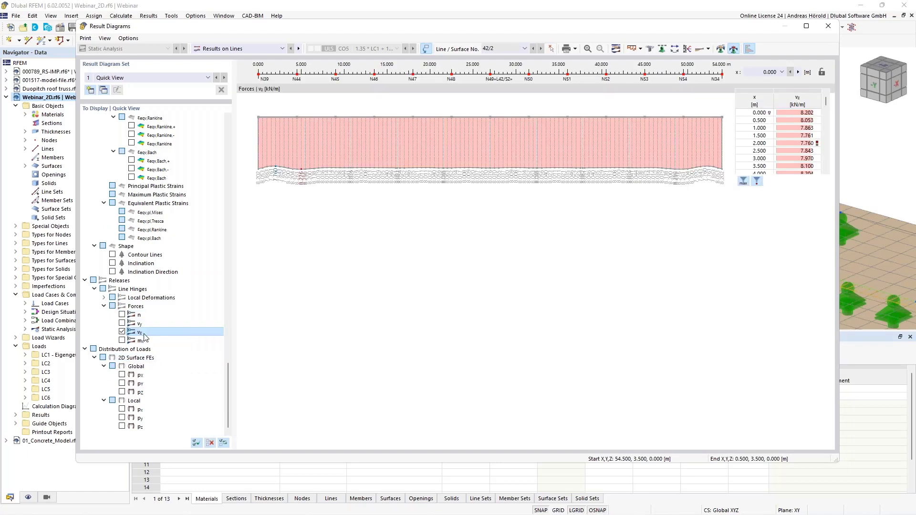
pyautogui.click(122, 315)
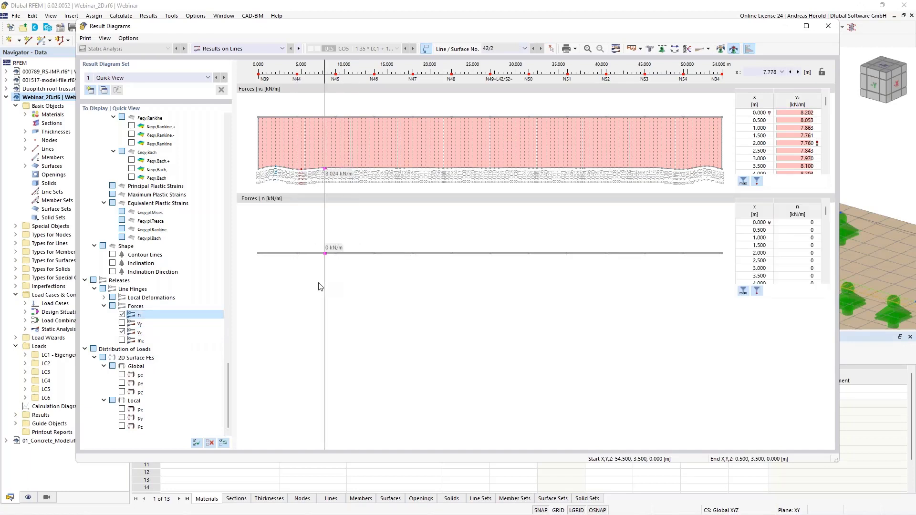
pyautogui.click(122, 315)
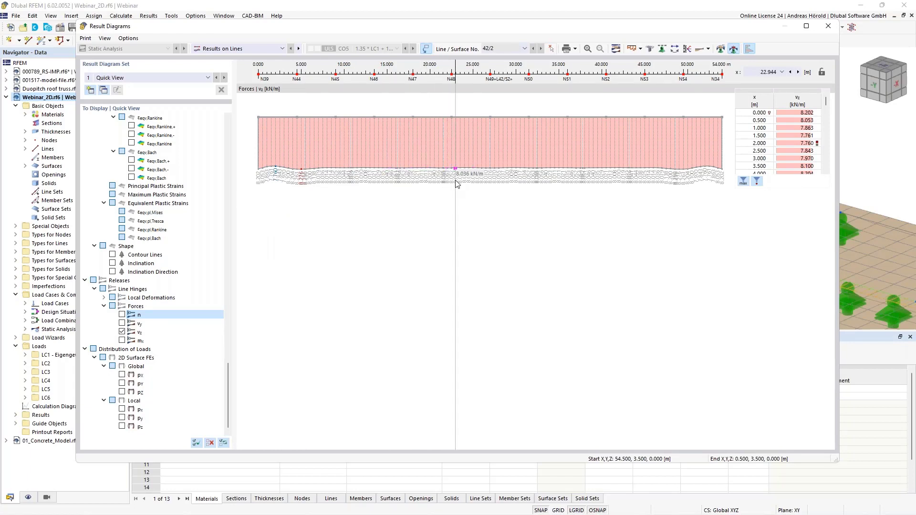
# Step: Open the smooth ranges settings for the result diagrams and define a first range from 0 to 5 m
pyautogui.click(720, 50)
pyautogui.click(358, 162)
pyautogui.write('5')
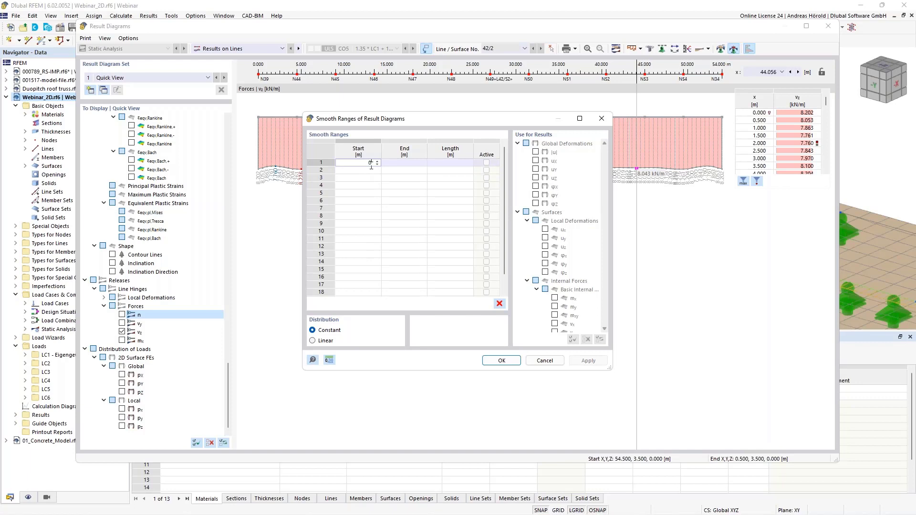
pyautogui.click(403, 163)
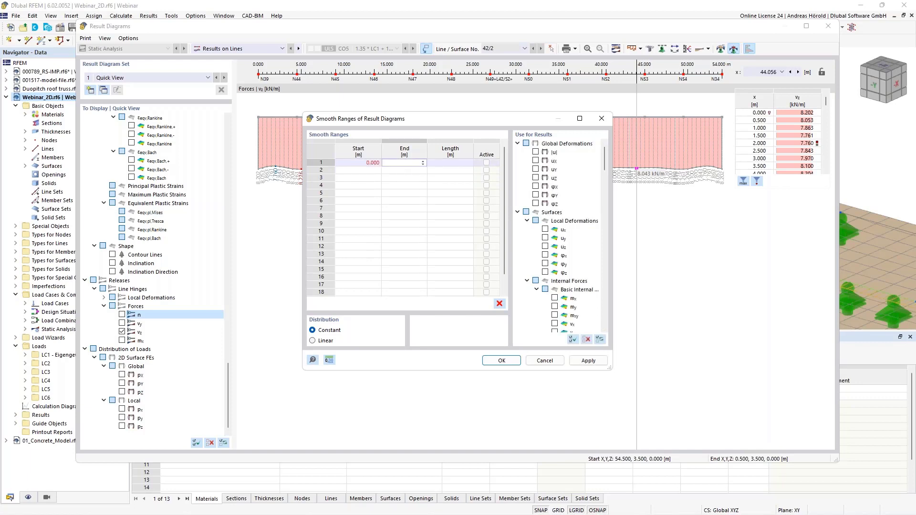
pyautogui.press('Return')
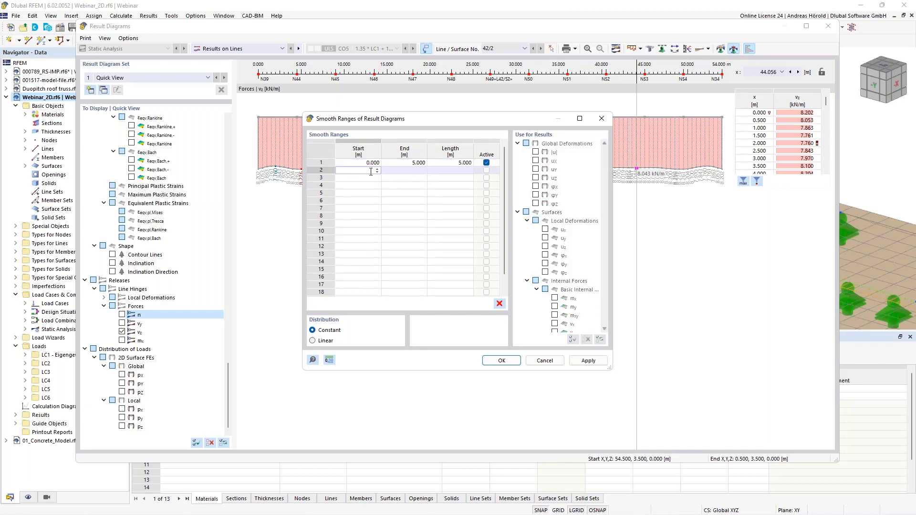
# Step: Add two more smooth ranges, from 5 to 10 m and from 10 to 15 m
pyautogui.click(404, 171)
pyautogui.write('10')
pyautogui.press('Return')
pyautogui.click(371, 178)
pyautogui.write('10')
pyautogui.click(417, 178)
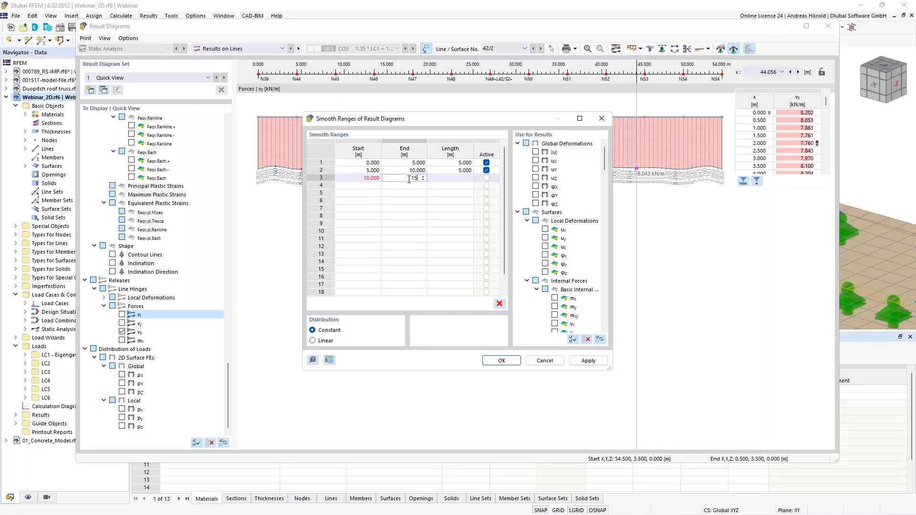
pyautogui.press('Tab')
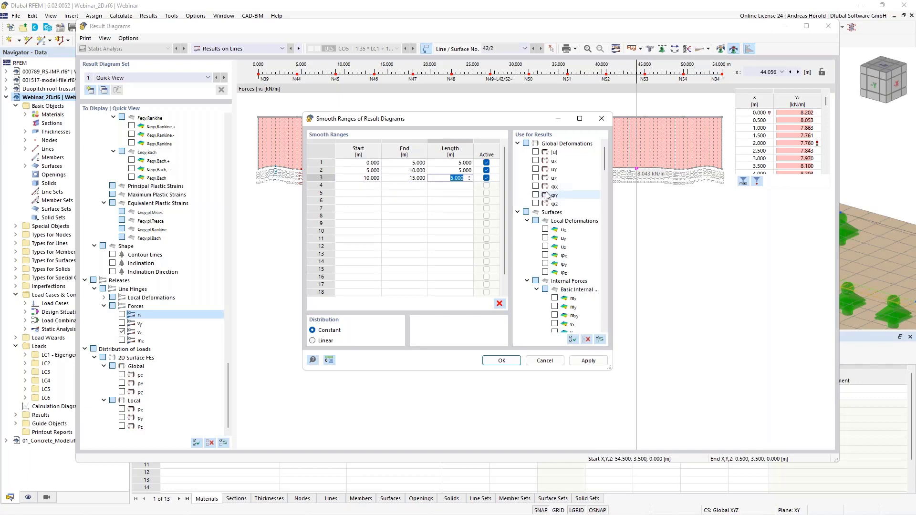
# Step: Check the line hinge forces that the smooth ranges are used for and apply the ranges to the diagram
pyautogui.click(605, 164)
pyautogui.moveTo(605, 164); pyautogui.dragTo(622, 332)
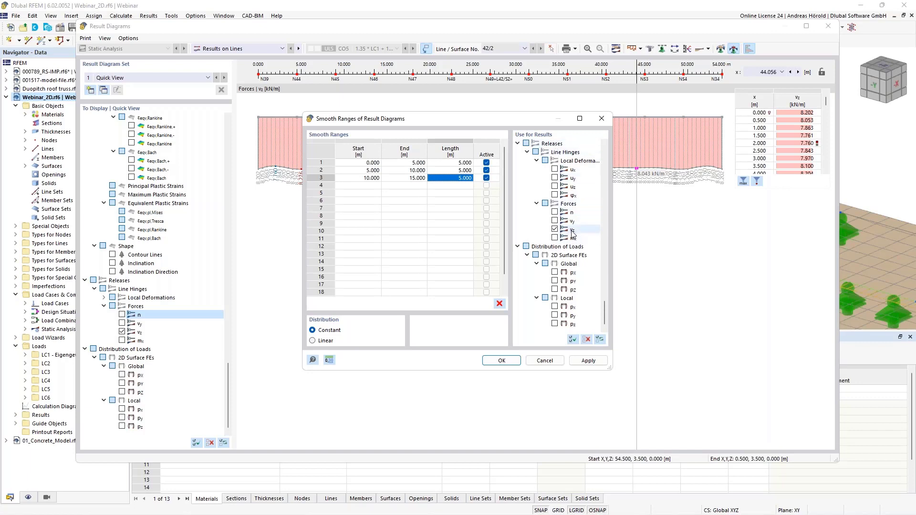
pyautogui.click(501, 361)
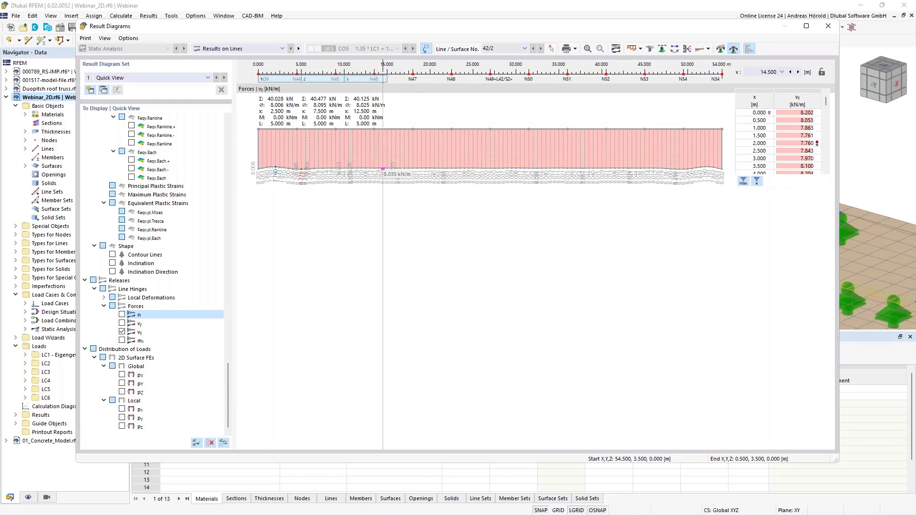
# Step: Extend the third smooth range in the diagram to a length of about 30.6 m and view the graphics printing options
pyautogui.click(344, 78)
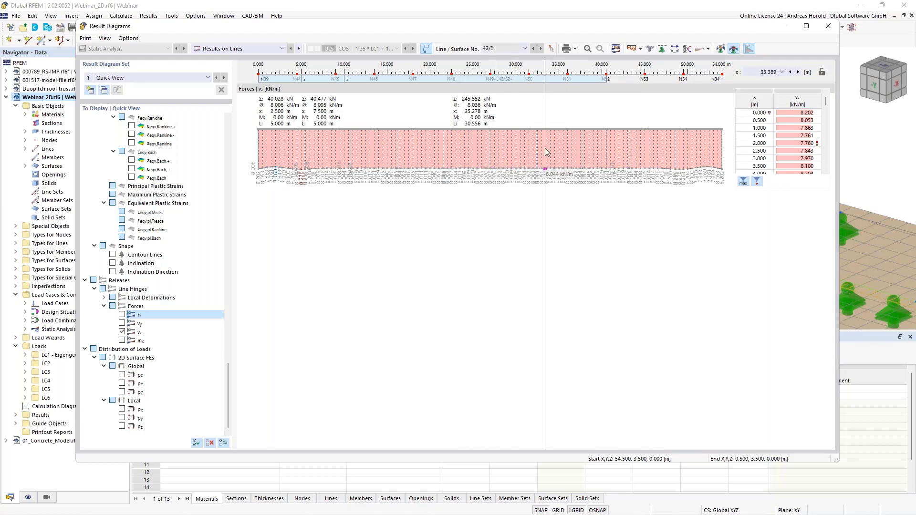
pyautogui.click(576, 49)
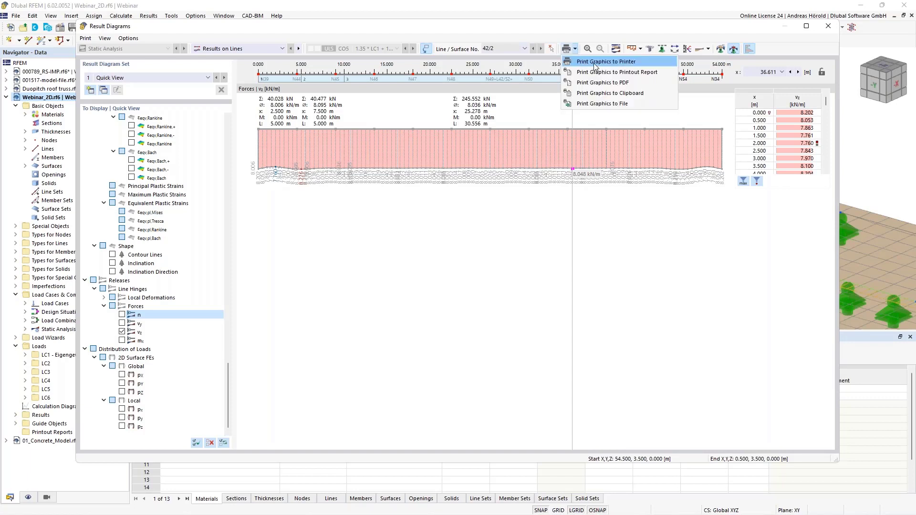
pyautogui.click(616, 119)
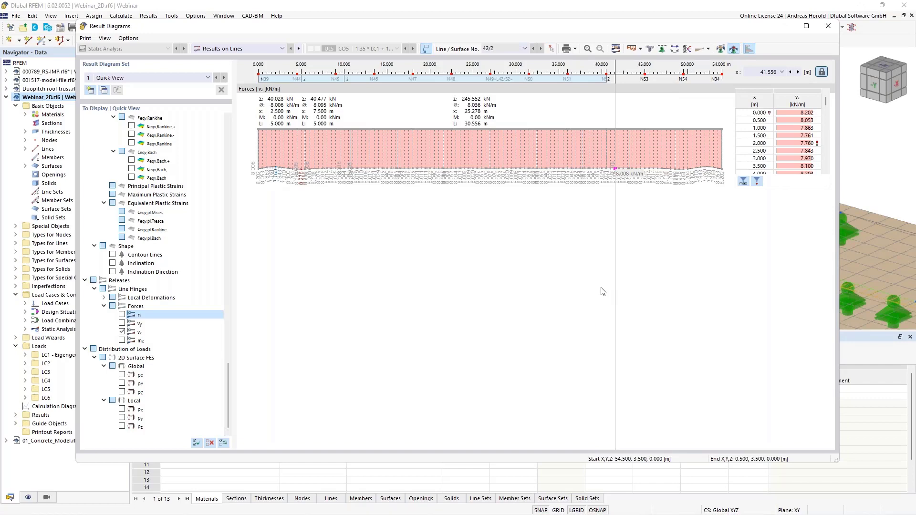
# Step: Close the result diagrams, switch to the 01_Concrete_Model.rf6 model and enlarge its model view
pyautogui.click(829, 27)
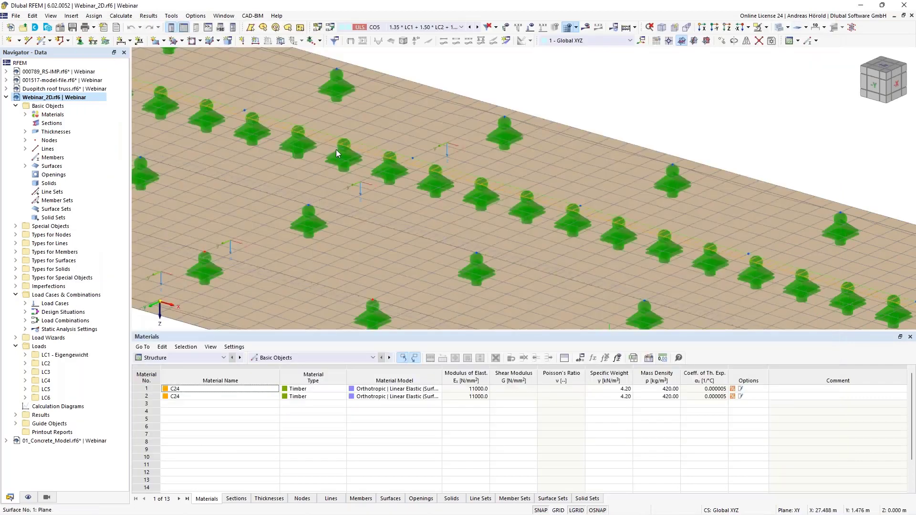
pyautogui.click(6, 97)
pyautogui.click(49, 106)
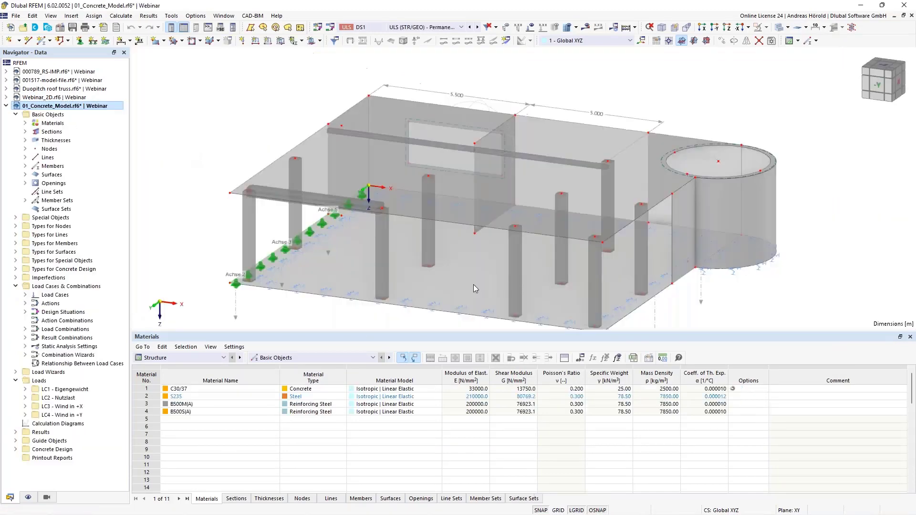
pyautogui.moveTo(517, 333); pyautogui.dragTo(522, 410)
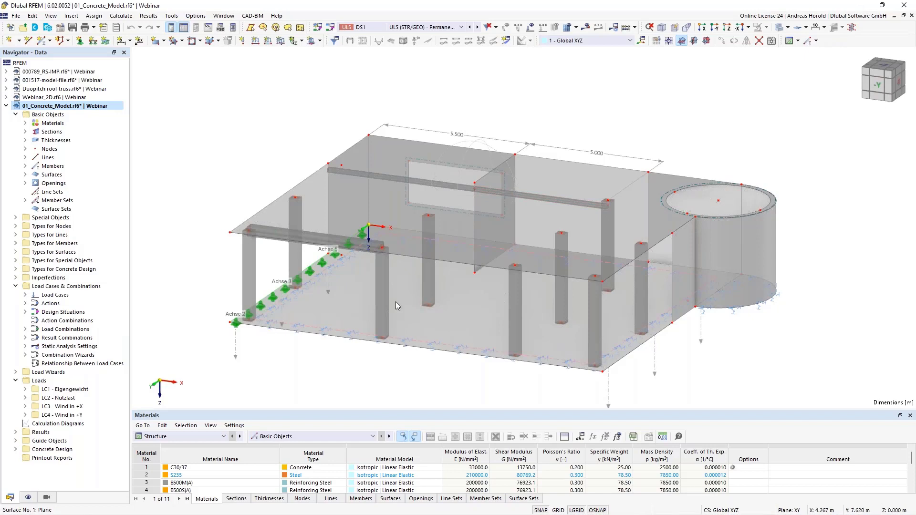
# Step: Open the 5.5 m long rib member under the ceiling, examine its flange dimensions and close it without changes
pyautogui.moveTo(395, 301)
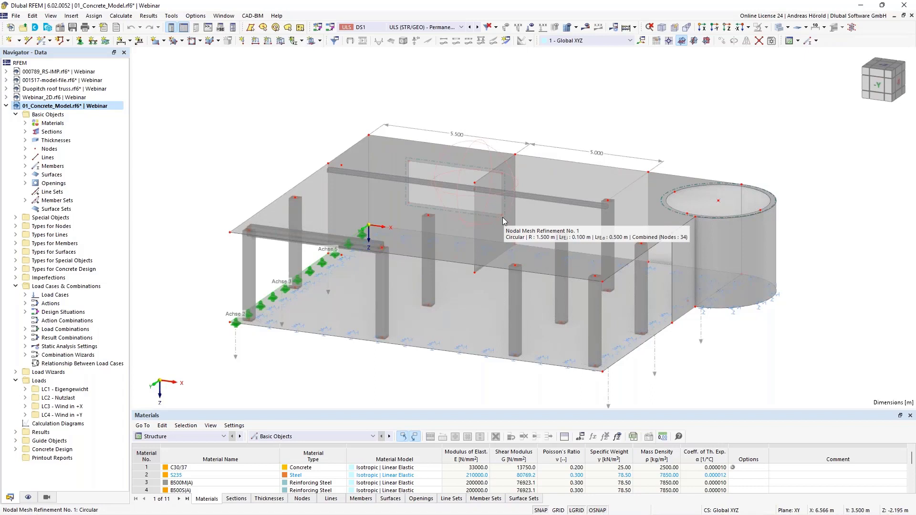
pyautogui.doubleClick(422, 182)
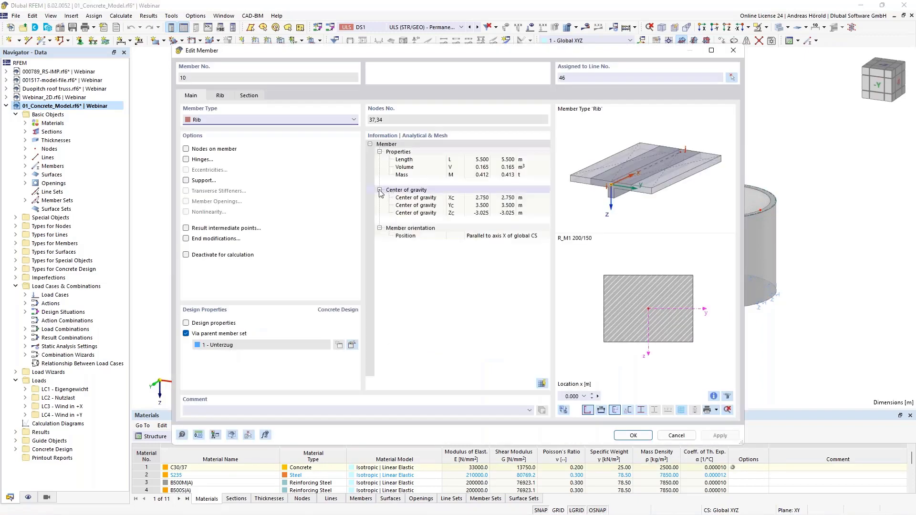
pyautogui.click(219, 96)
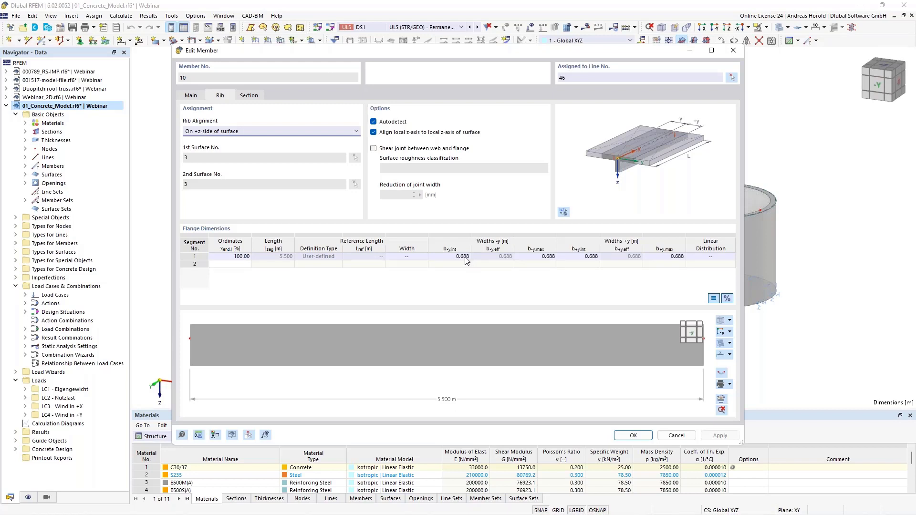
pyautogui.click(676, 436)
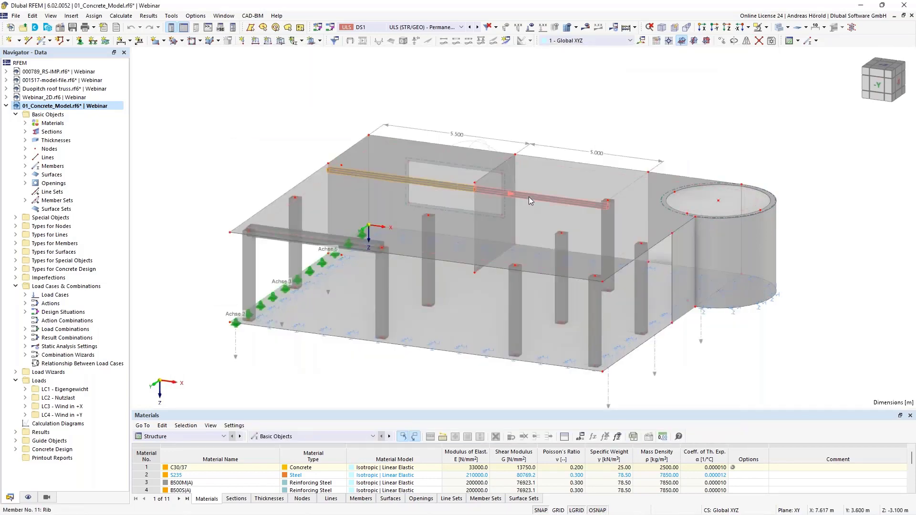
# Step: Open the adjoining 5 m long rib member, examine its flange dimensions and close it without changes
pyautogui.doubleClick(528, 196)
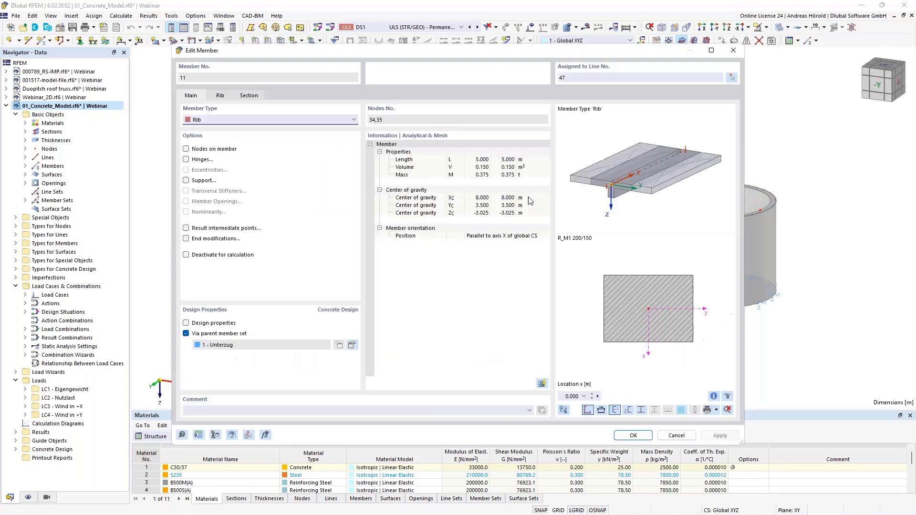
pyautogui.click(221, 96)
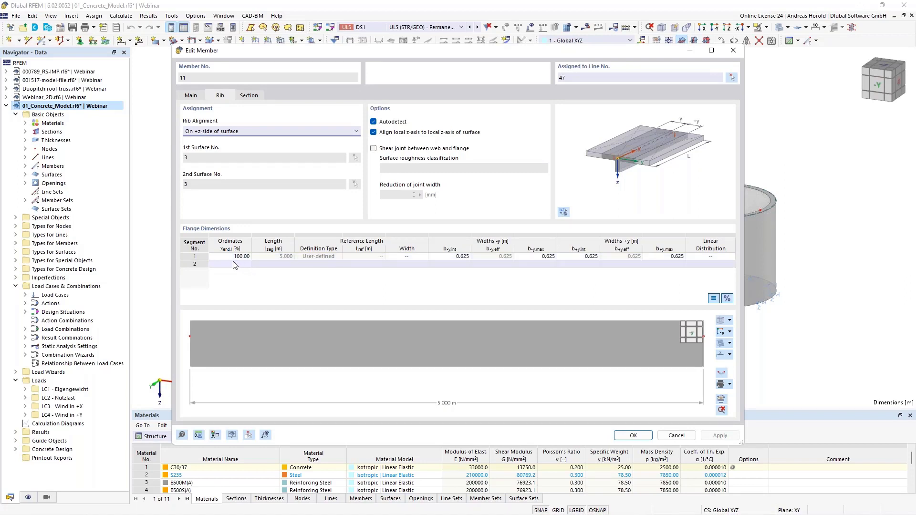
pyautogui.click(675, 435)
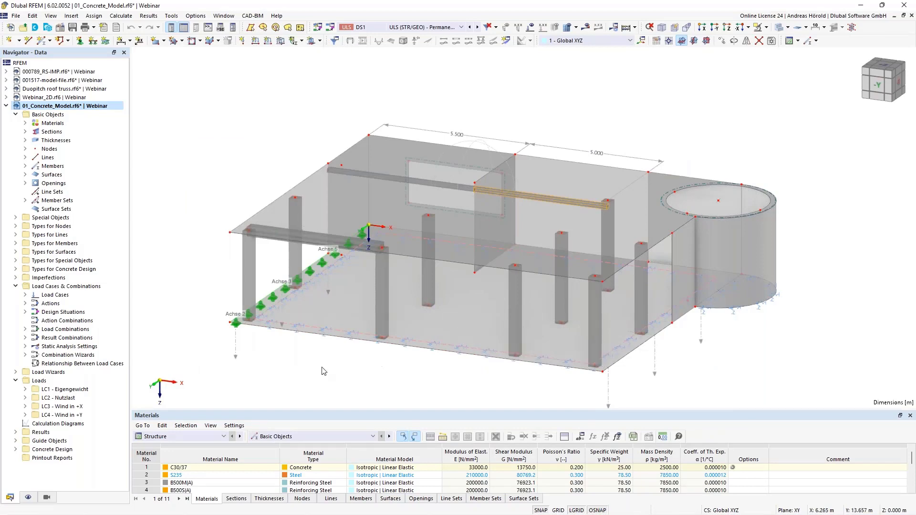
# Step: Open the member set Unterzug formed by both ribs and examine its main settings and concrete effective lengths
pyautogui.scroll(2, 434, 213)
pyautogui.scroll(4, 460, 224)
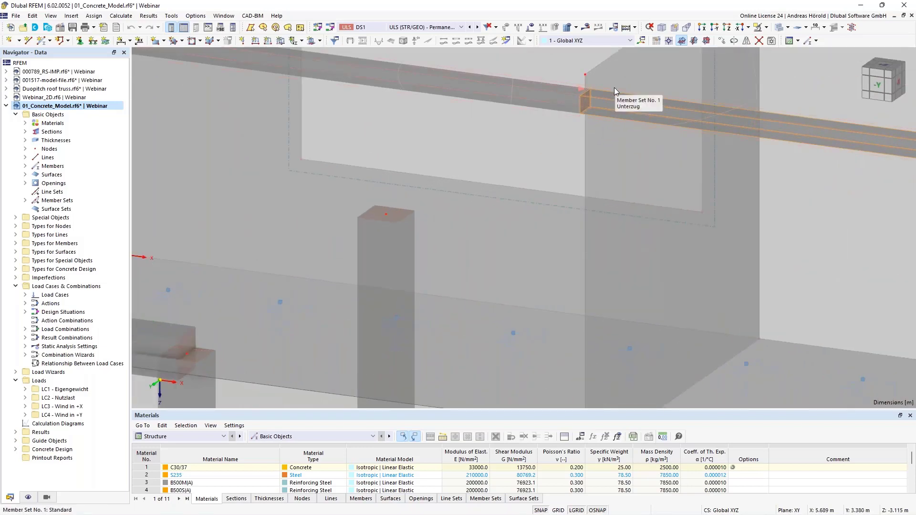
pyautogui.click(614, 87)
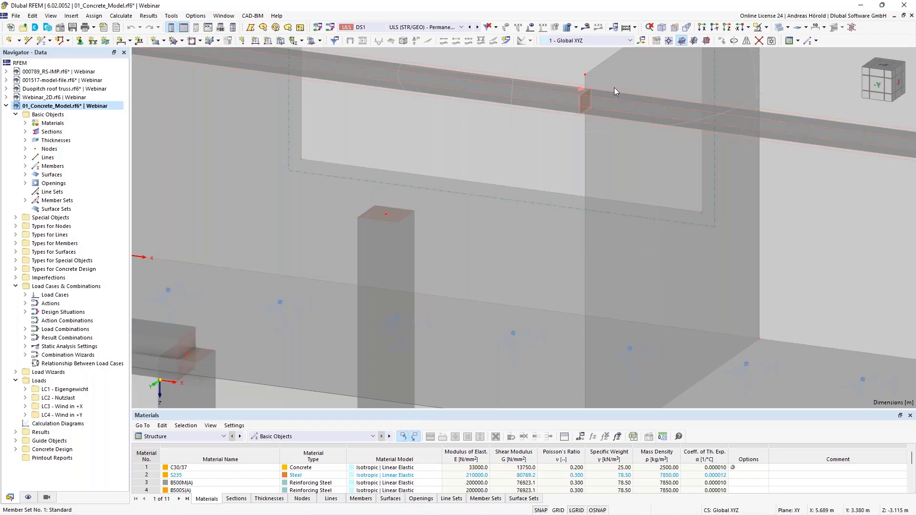
pyautogui.doubleClick(614, 87)
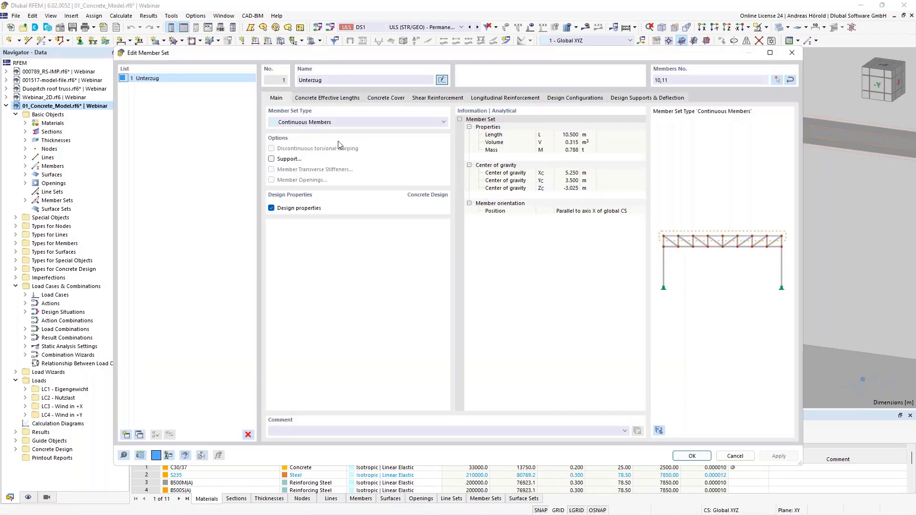
pyautogui.click(336, 98)
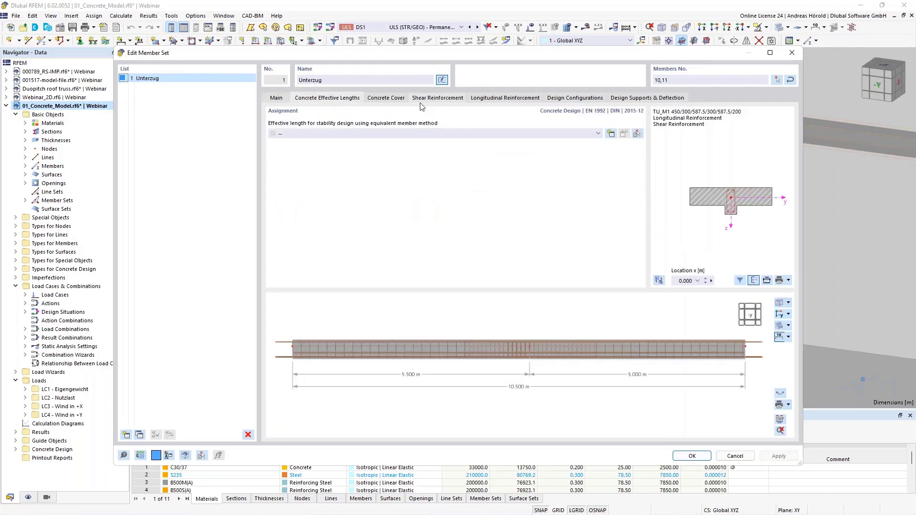
# Step: Examine the member set's concrete cover and the exposure classes of its XC1 durability without changing them
pyautogui.click(395, 99)
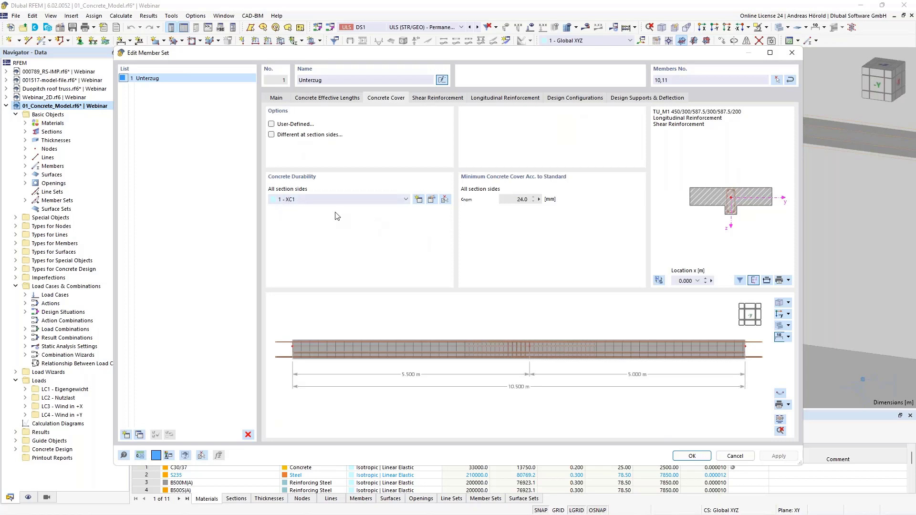
pyautogui.click(432, 199)
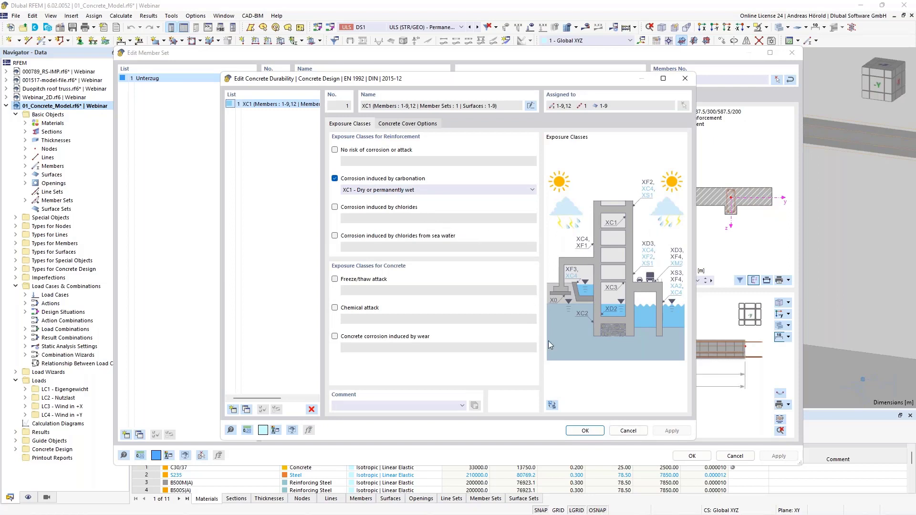
pyautogui.click(626, 430)
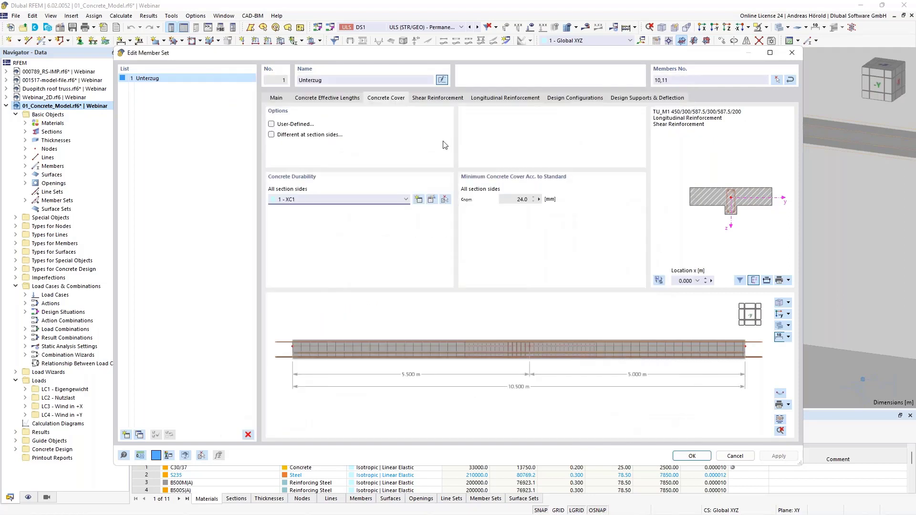
# Step: Review the stirrup parameters of the three shear reinforcement spans of the member set
pyautogui.click(430, 99)
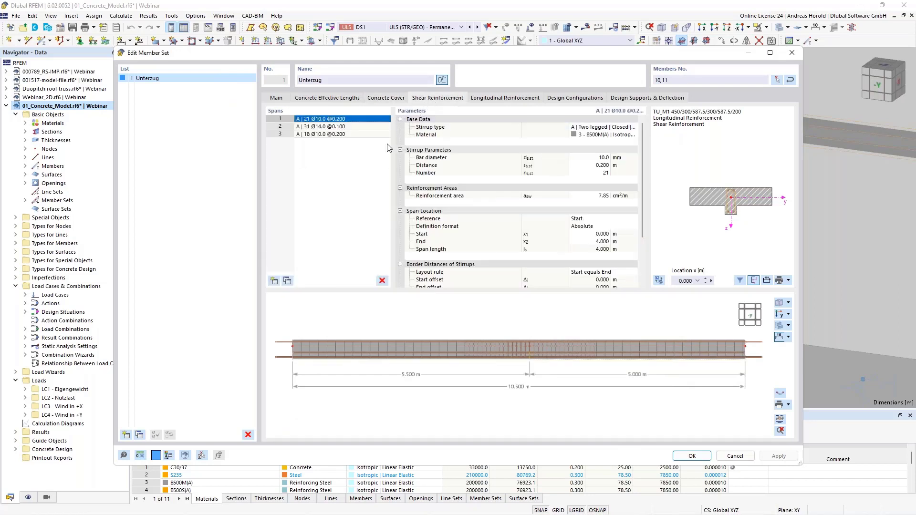
pyautogui.click(340, 127)
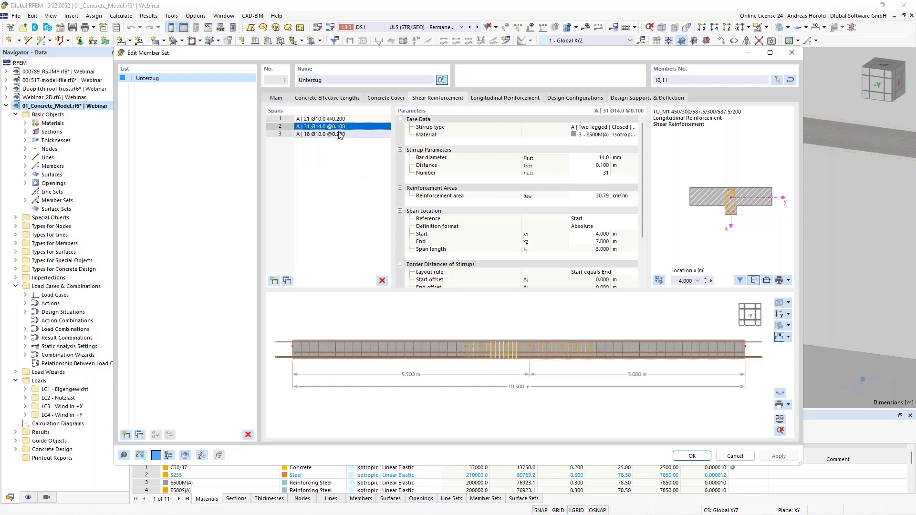
pyautogui.click(341, 135)
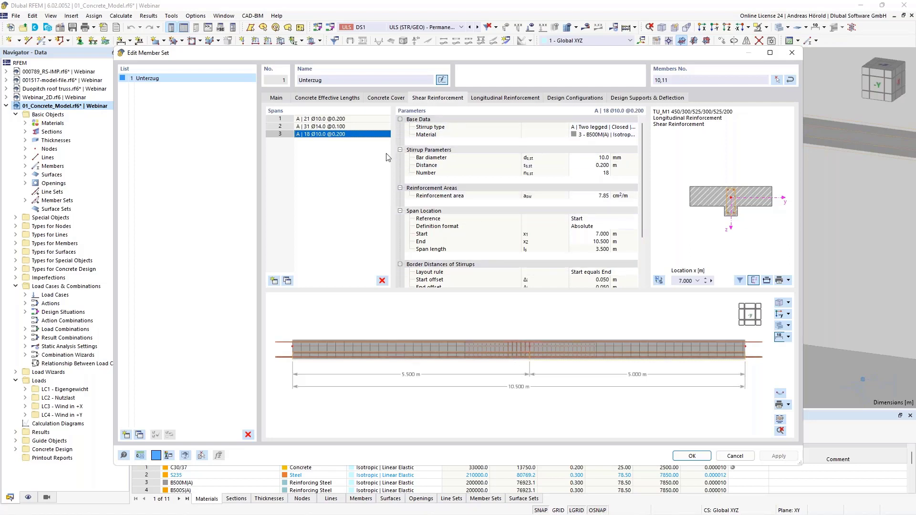
# Step: Inspect the stirrup layout of the middle, first and last shear reinforcement spans in the beam preview
pyautogui.click(354, 127)
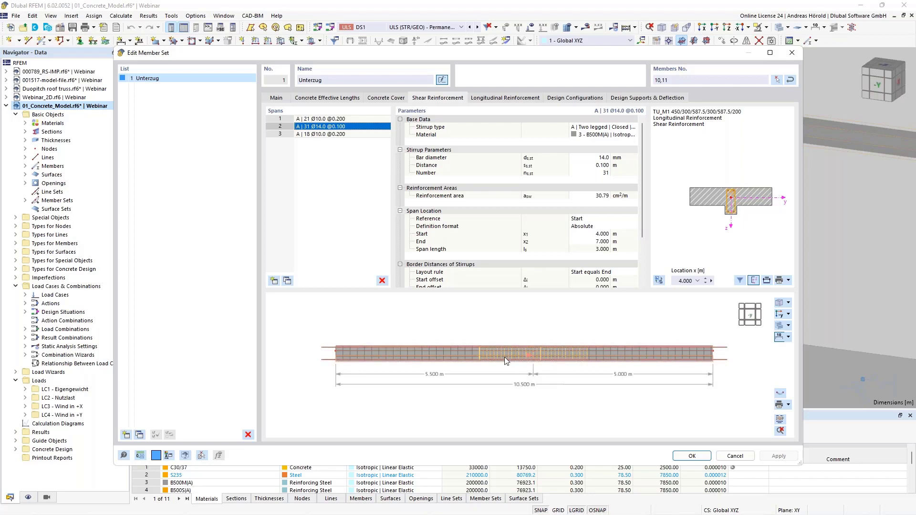
pyautogui.scroll(2, 379, 359)
pyautogui.scroll(2, 379, 357)
pyautogui.click(329, 119)
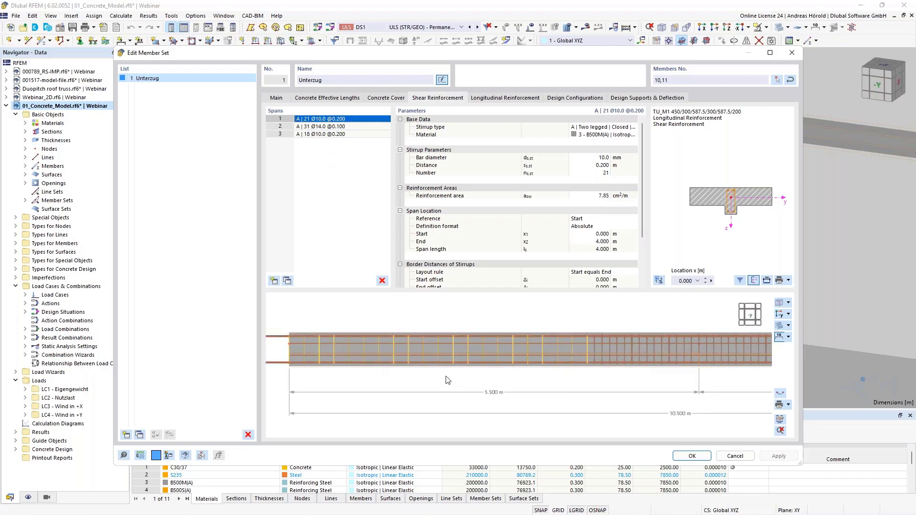
pyautogui.scroll(-3, 447, 380)
pyautogui.moveTo(617, 403); pyautogui.dragTo(484, 394, button='middle')
pyautogui.scroll(2, 636, 403)
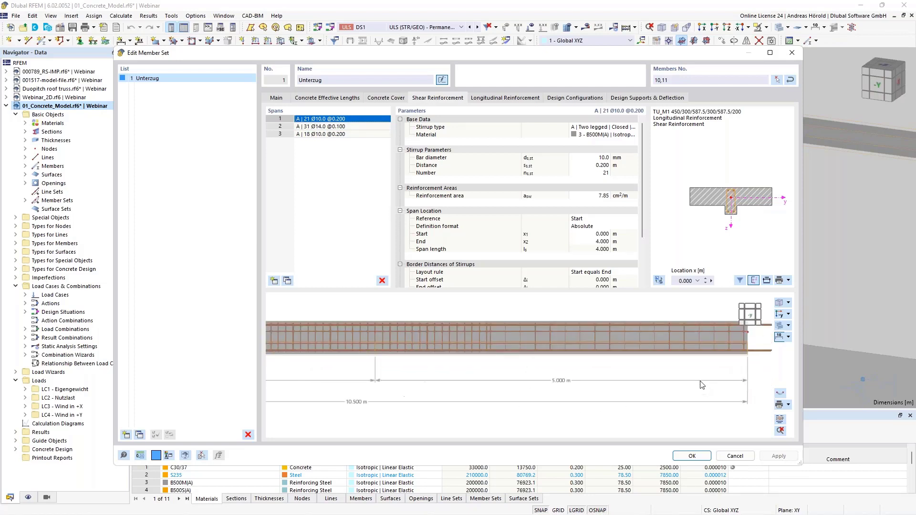
pyautogui.click(344, 135)
pyautogui.scroll(-3, 521, 348)
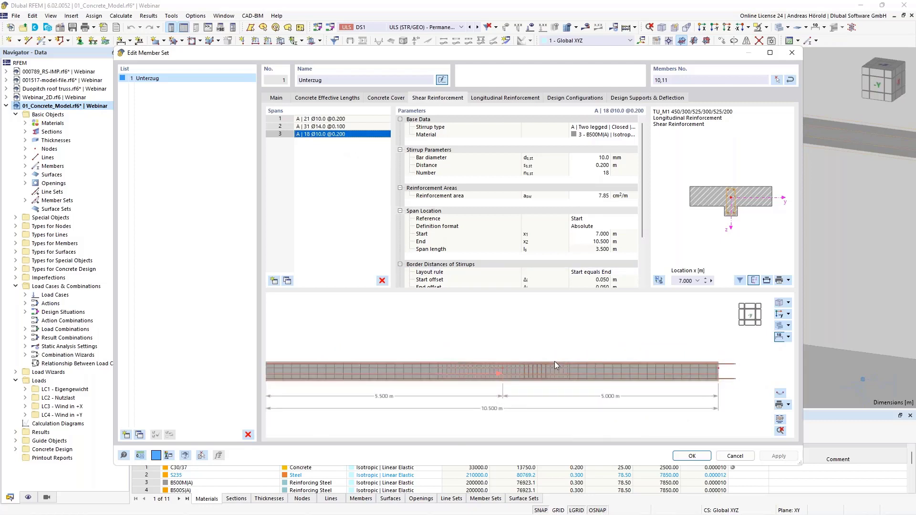
pyautogui.scroll(1, 572, 354)
# Step: Examine the member set's longitudinal reinforcement and the course of the 2 Ø25.0 bars over the whole beam
pyautogui.click(491, 99)
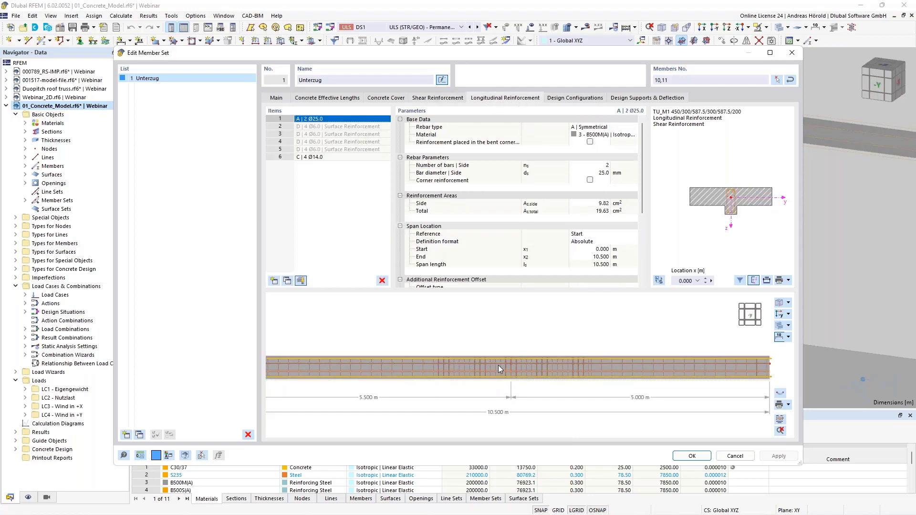
pyautogui.scroll(-1, 506, 365)
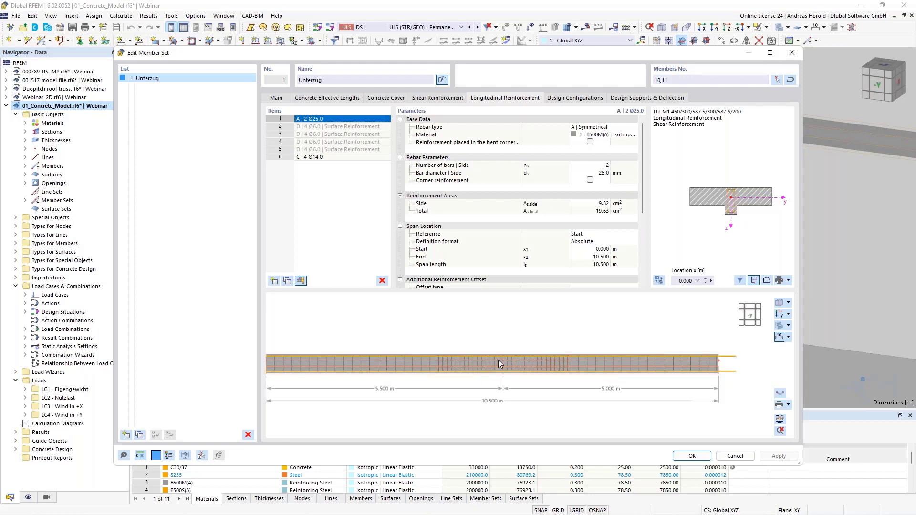
pyautogui.scroll(-1, 490, 355)
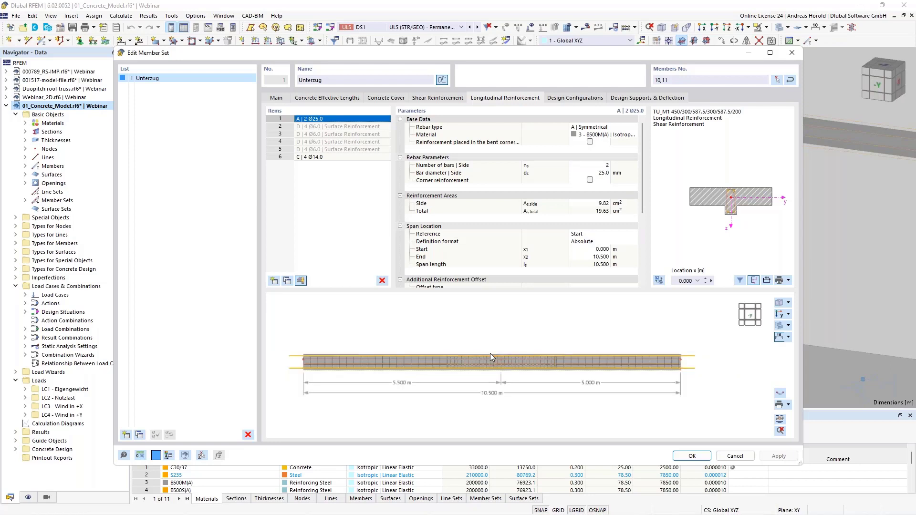
pyautogui.click(690, 357)
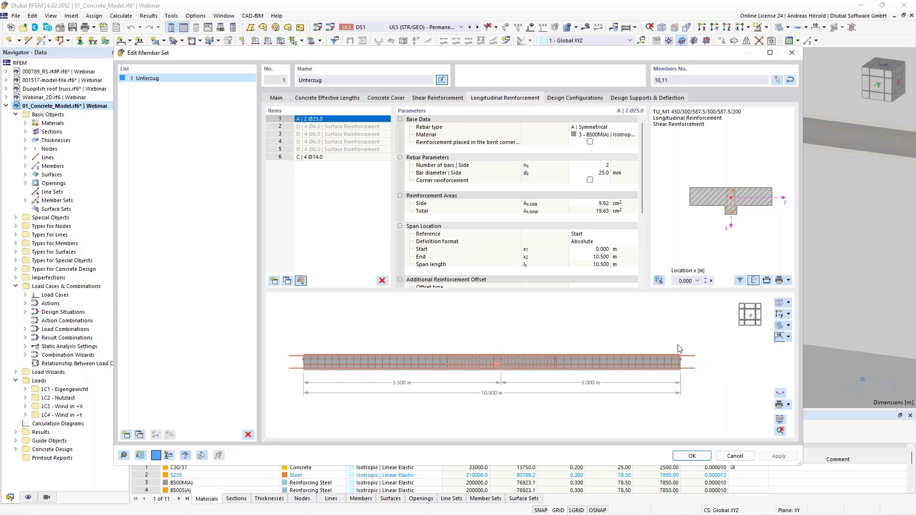
# Step: Review the member set's design configurations and its design support and deflection settings, and close the member set's settings
pyautogui.click(575, 98)
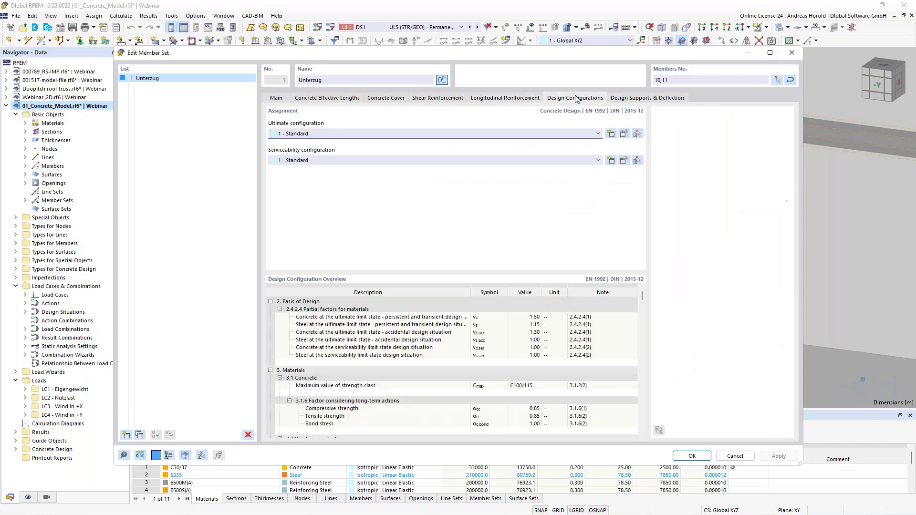
pyautogui.click(635, 98)
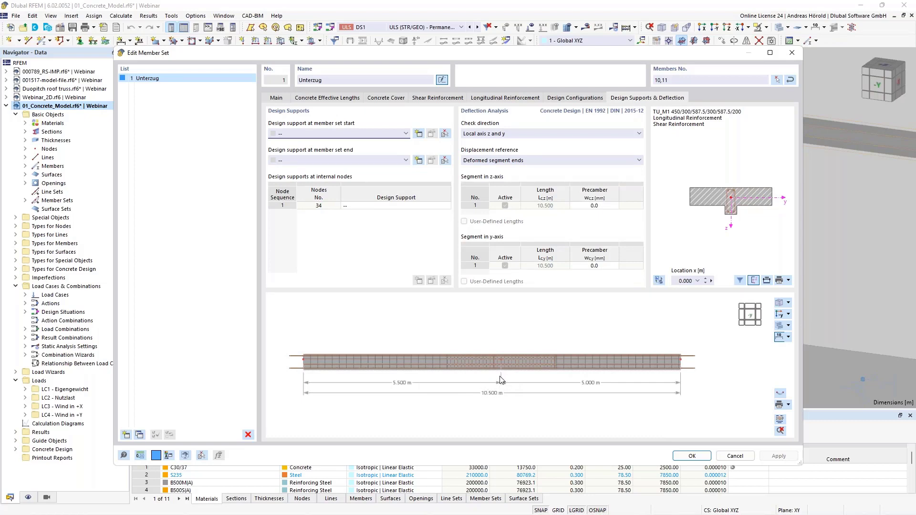
pyautogui.click(692, 456)
# Step: Turn on the display of member reinforcement under the concrete design types for the whole model
pyautogui.scroll(-2, 356, 219)
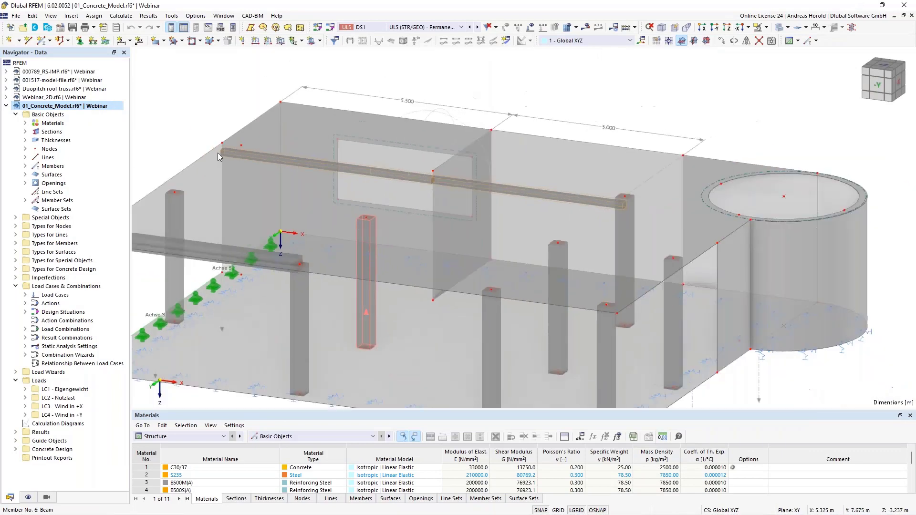
pyautogui.click(28, 497)
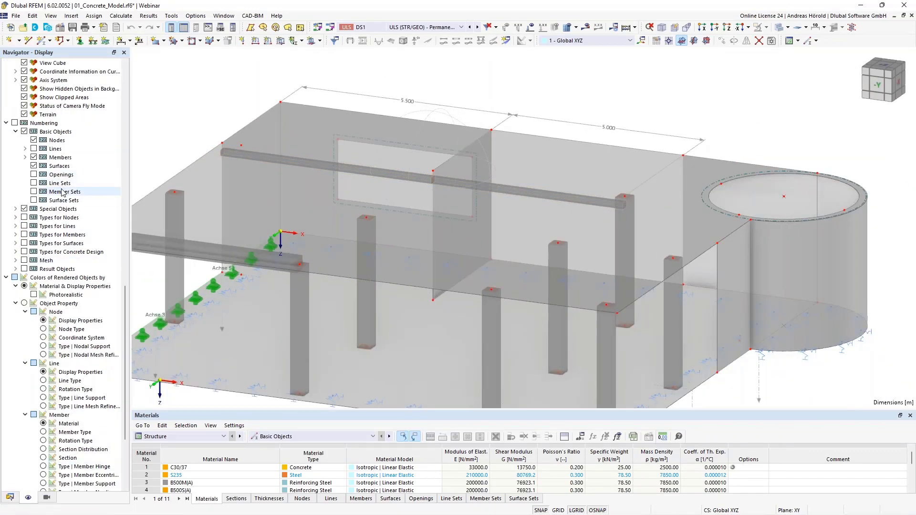
pyautogui.scroll(15, 62, 188)
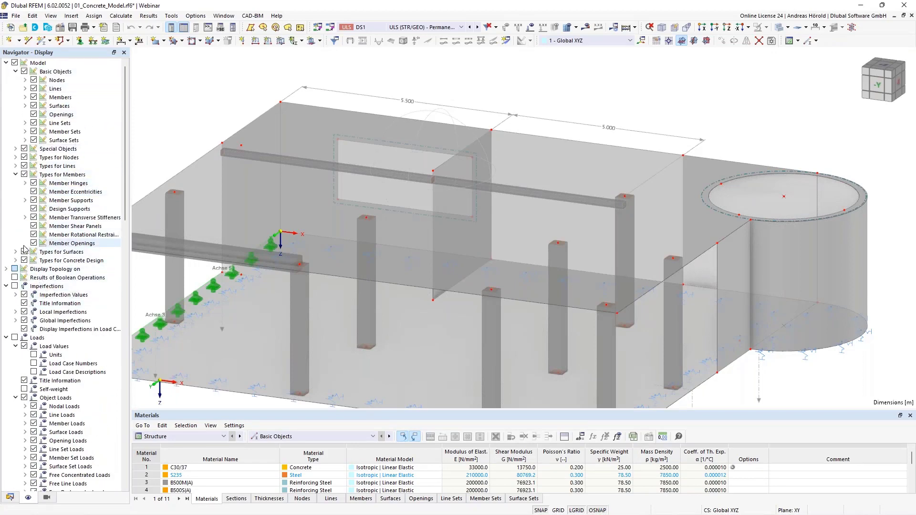
pyautogui.click(16, 260)
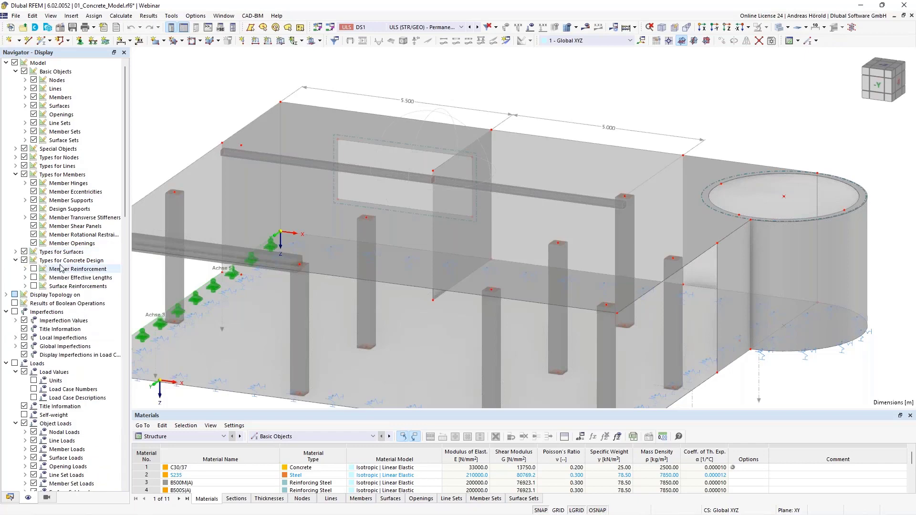
pyautogui.click(33, 269)
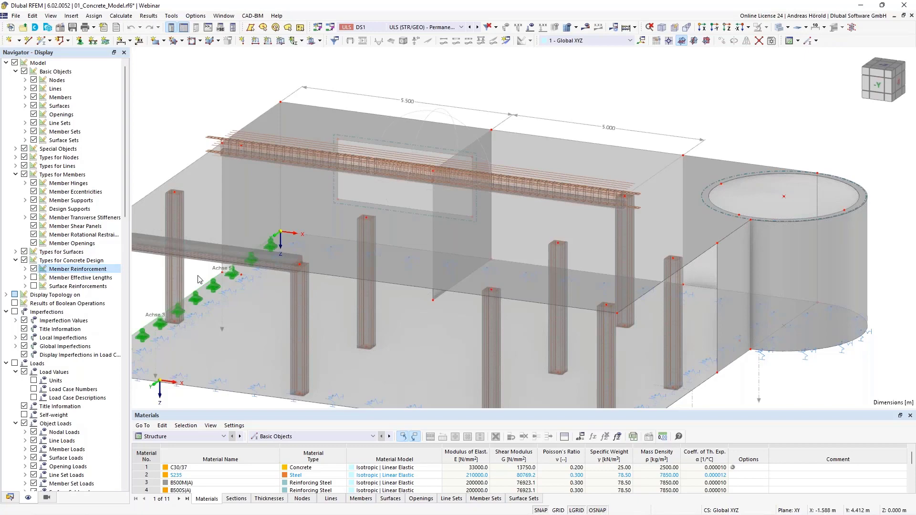
# Step: Turn on the display of surface reinforcements and inspect the rib beam's rebar together with the slab mesh up close
pyautogui.scroll(-3, 178, 279)
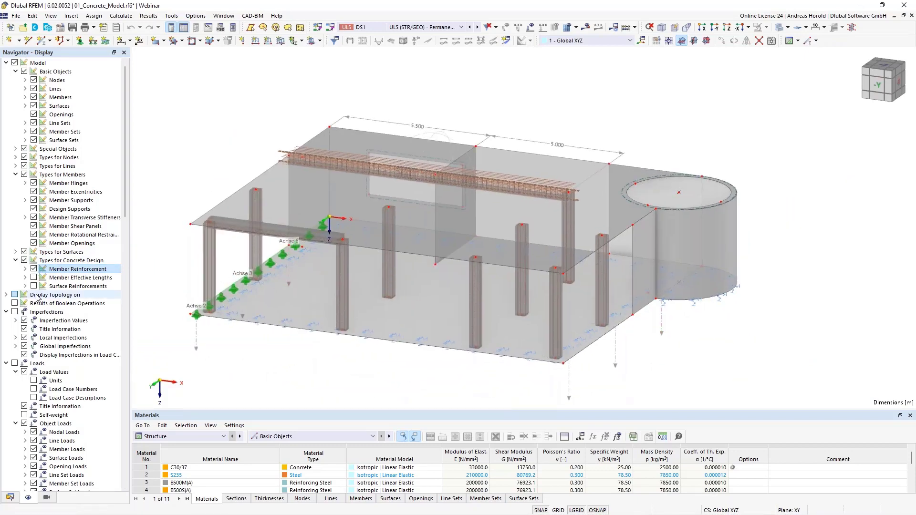
pyautogui.click(33, 286)
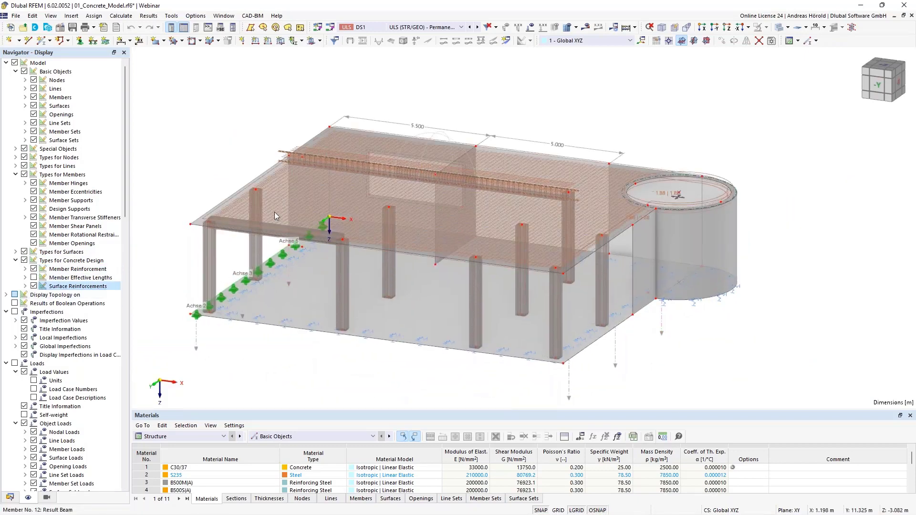
pyautogui.scroll(5, 304, 153)
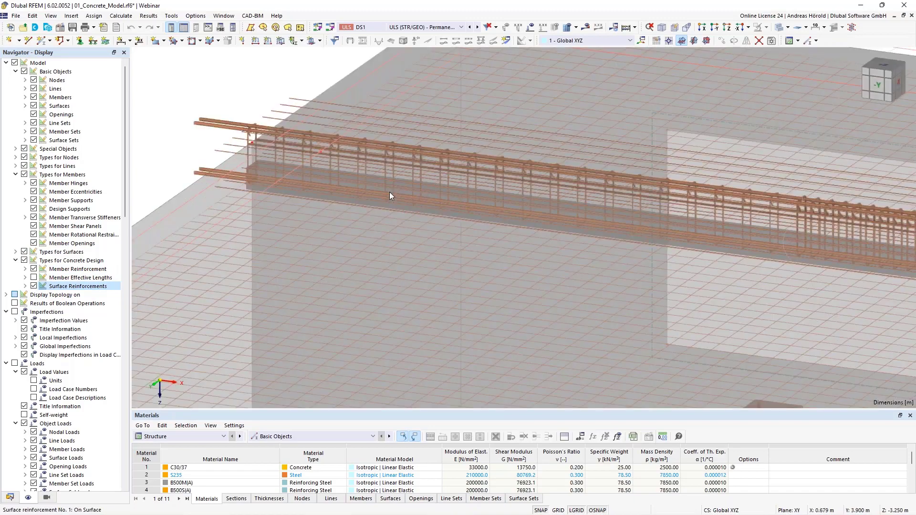
pyautogui.scroll(-5, 447, 217)
pyautogui.moveTo(448, 218); pyautogui.dragTo(435, 226, button='middle')
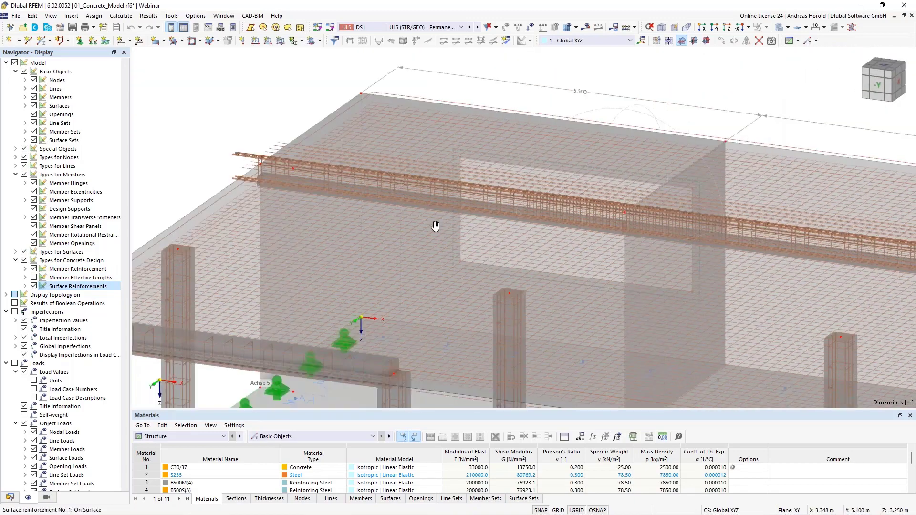
pyautogui.scroll(-3, 434, 226)
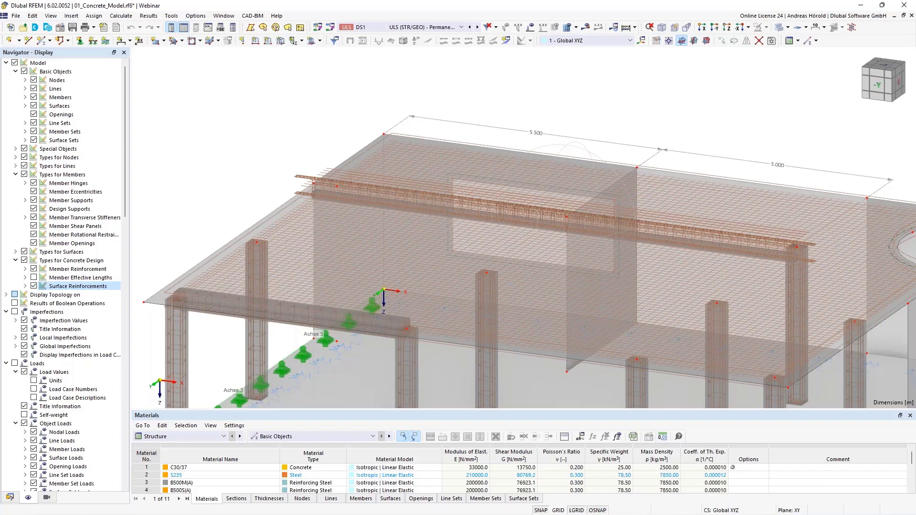
# Step: Switch to the browser, return from the OpenGL FAQ article to the February 2023 webinar page and look over its content and downloads
pyautogui.hotkey('alt', 'Tab')
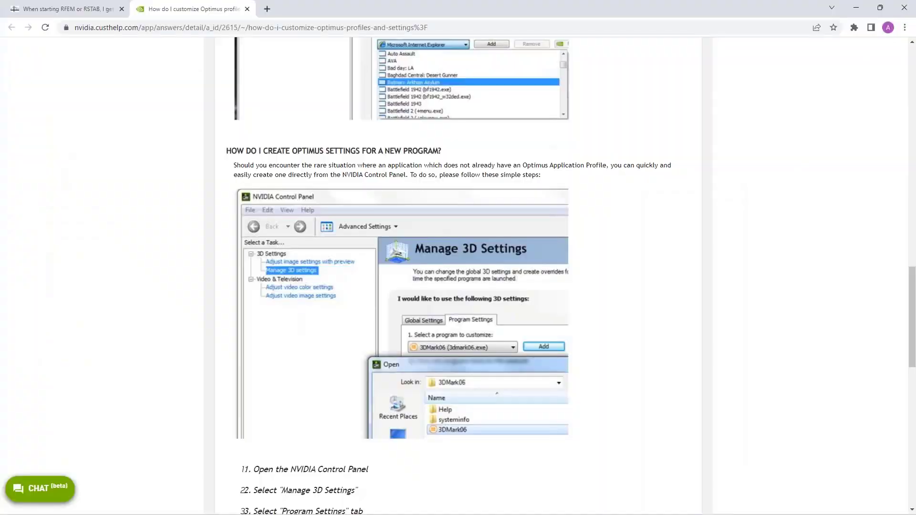
pyautogui.click(70, 9)
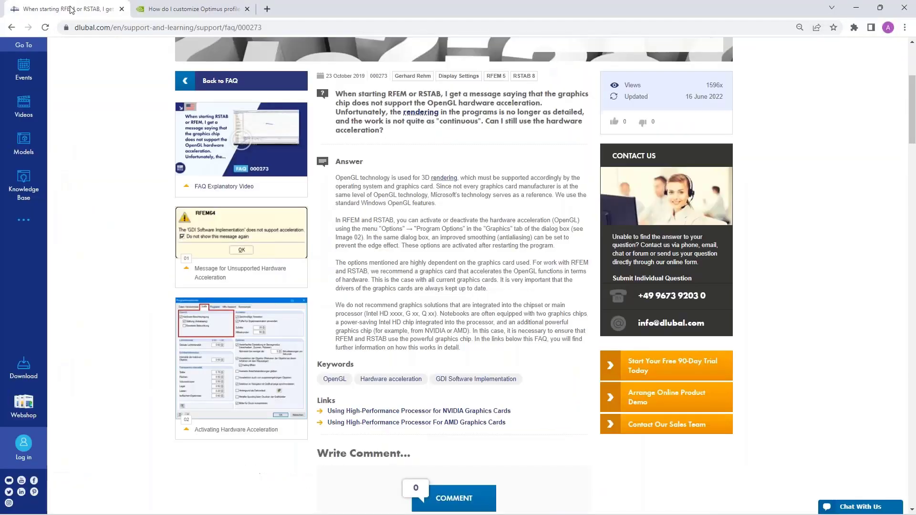
pyautogui.scroll(5, 403, 260)
pyautogui.hotkey('alt', 'Left')
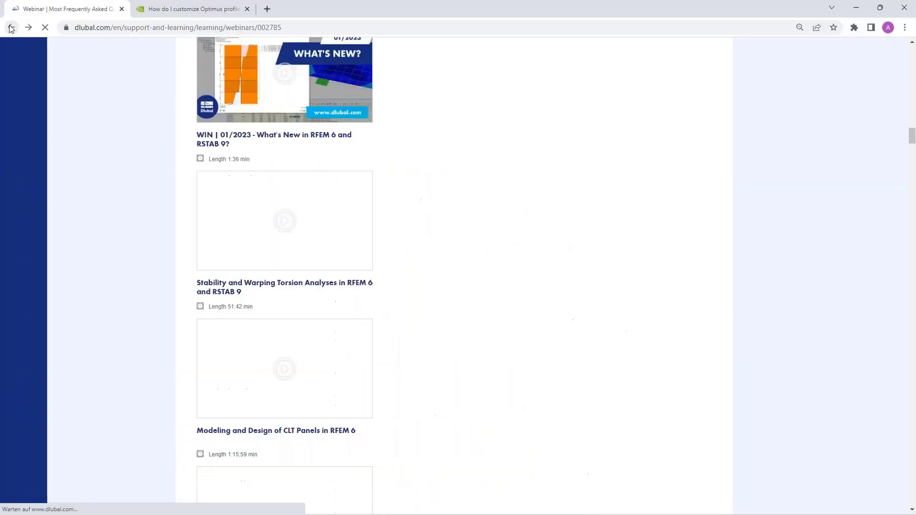
pyautogui.scroll(20, 387, 262)
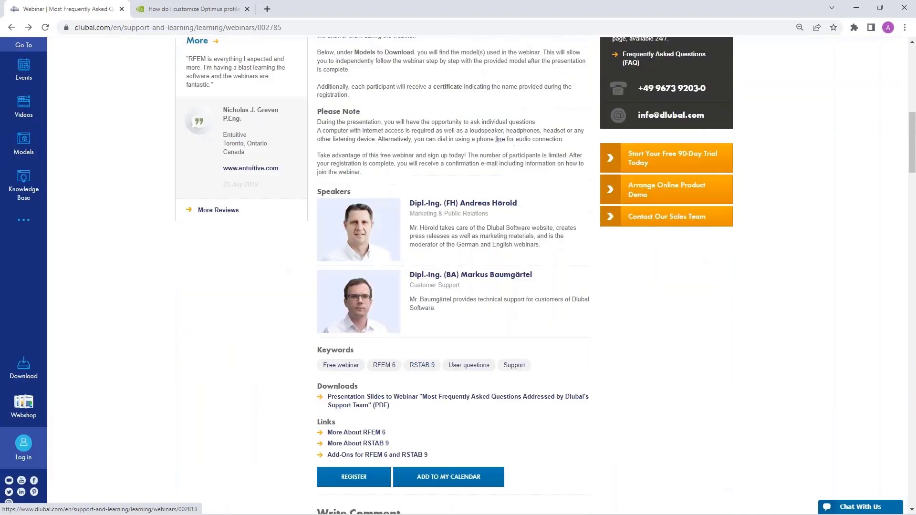
pyautogui.scroll(-4, 478, 452)
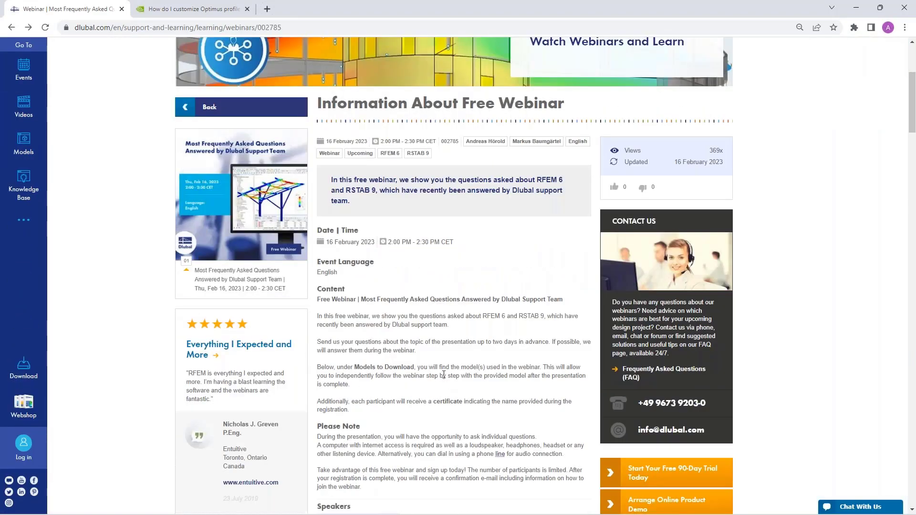
pyautogui.scroll(4, 443, 365)
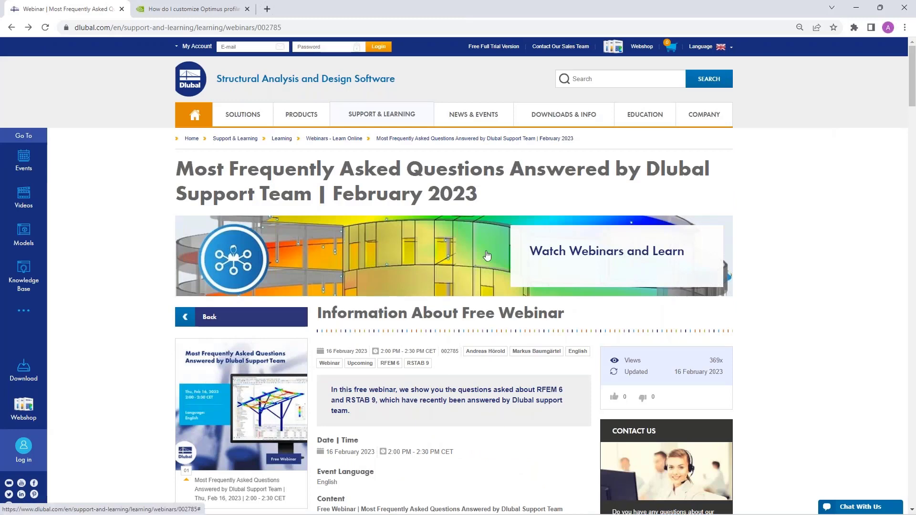
# Step: View the Free Full Trial Version page, and open the Contact Our Sales Team page to look through its contact form
pyautogui.click(491, 47)
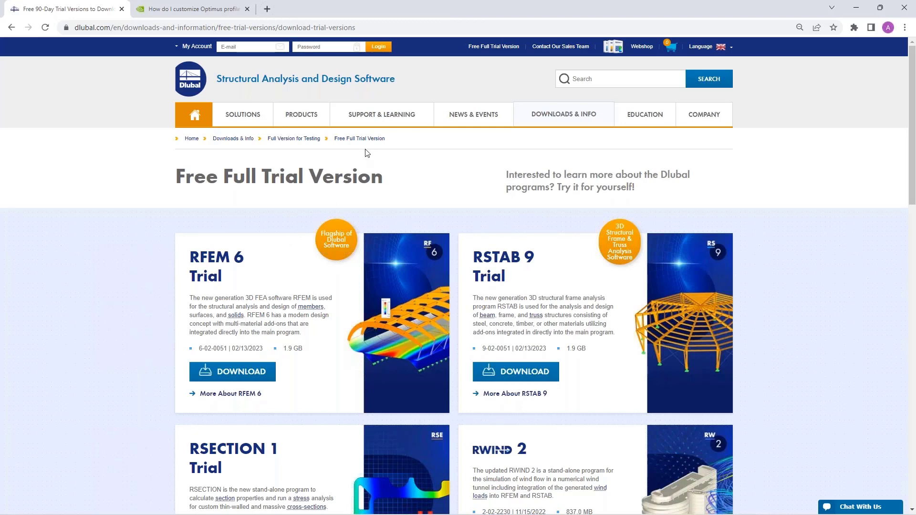
pyautogui.moveTo(380, 123)
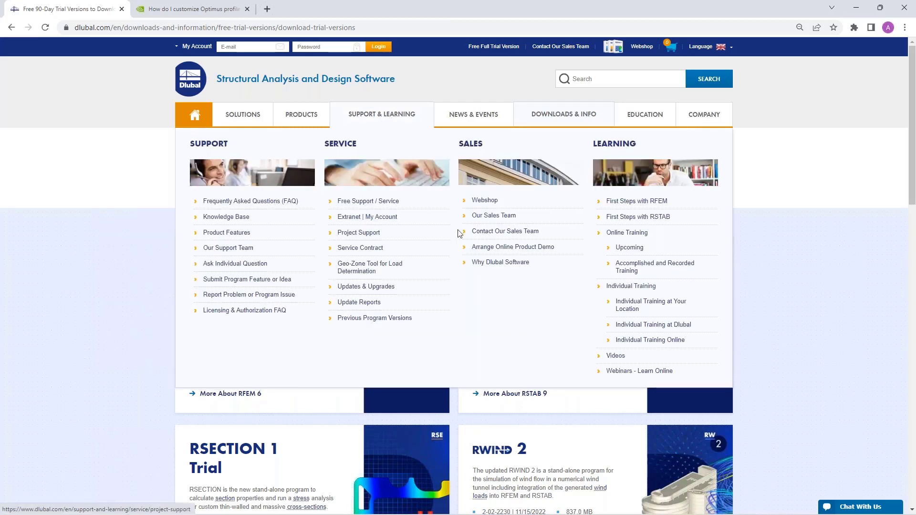
pyautogui.click(506, 233)
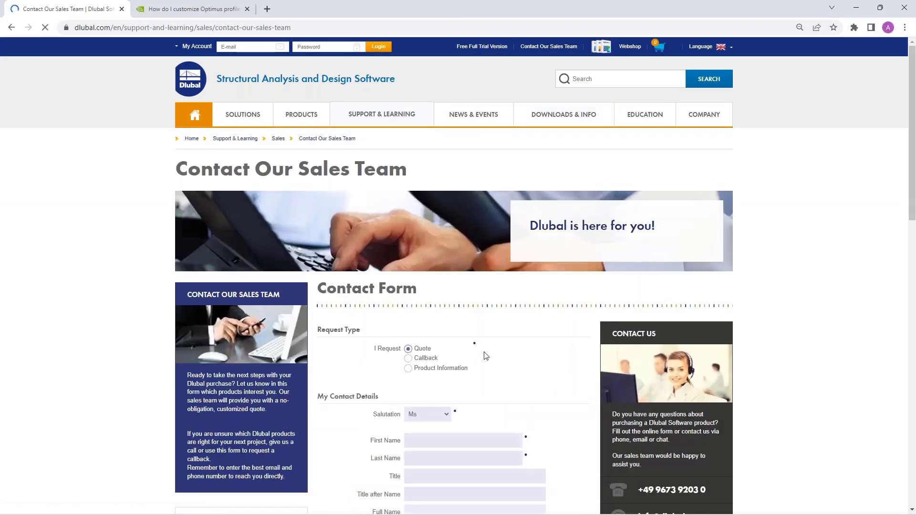
pyautogui.scroll(-8, 485, 355)
pyautogui.scroll(-4, 477, 385)
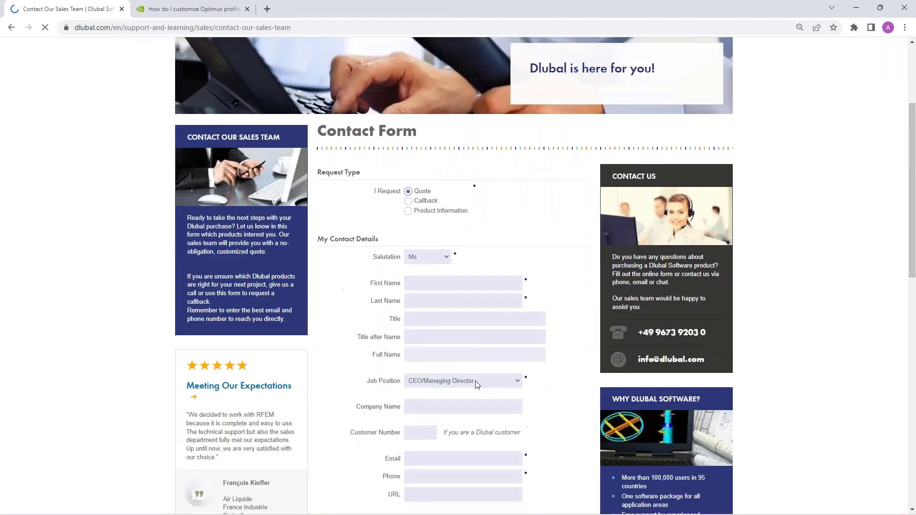